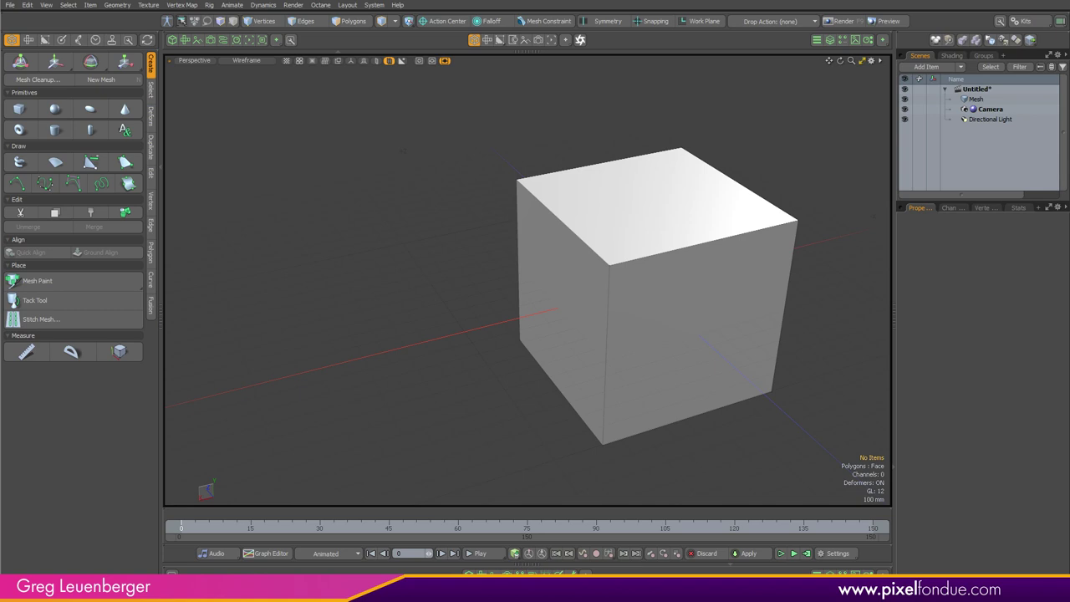
# - Bevel the four edges of the cube's top face in Inset mode with a value of about 119 mm
pyautogui.click(652, 229)
pyautogui.press('a')
pyautogui.press('2')
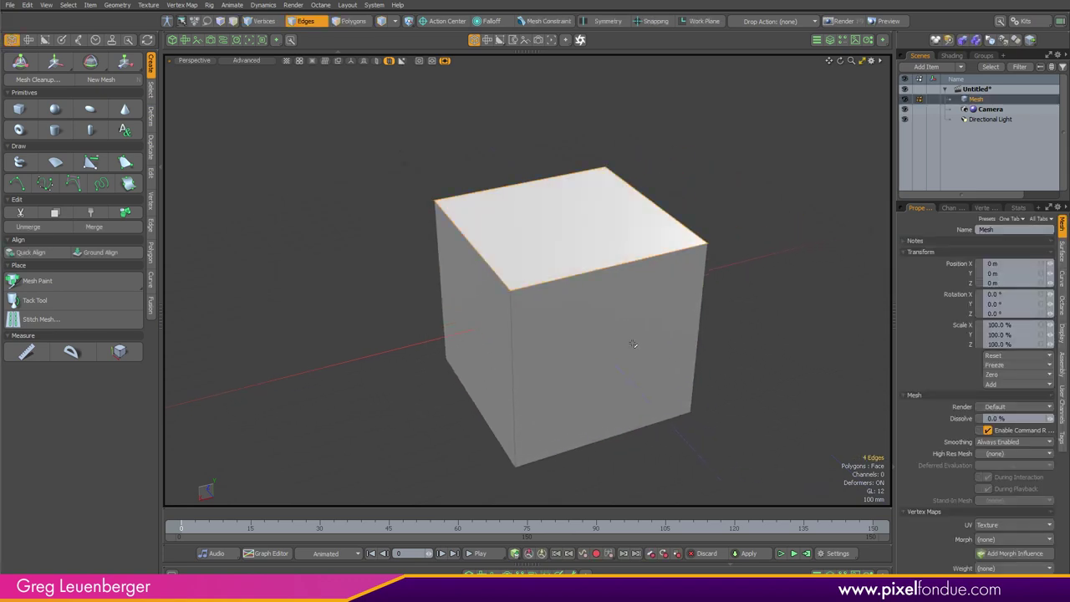
pyautogui.press('b')
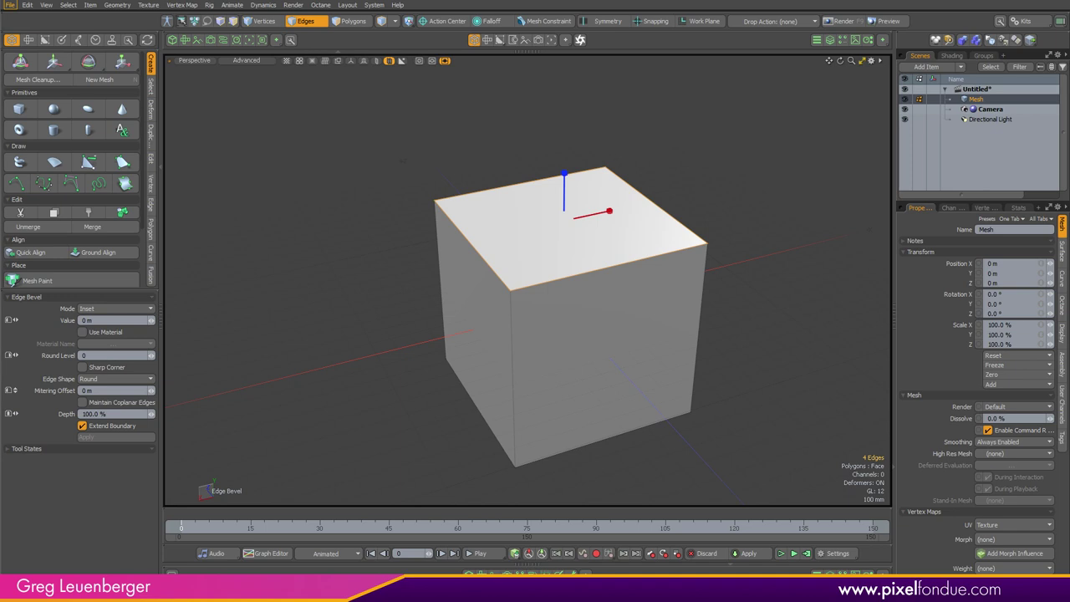
pyautogui.moveTo(290, 309); pyautogui.dragTo(429, 309)
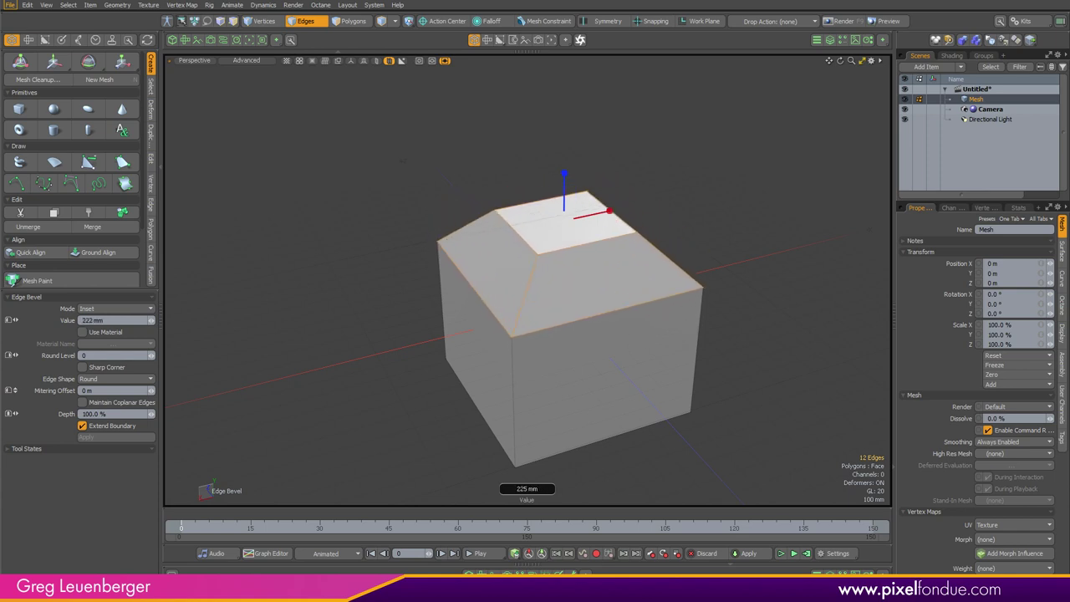
pyautogui.moveTo(448, 423); pyautogui.dragTo(368, 423)
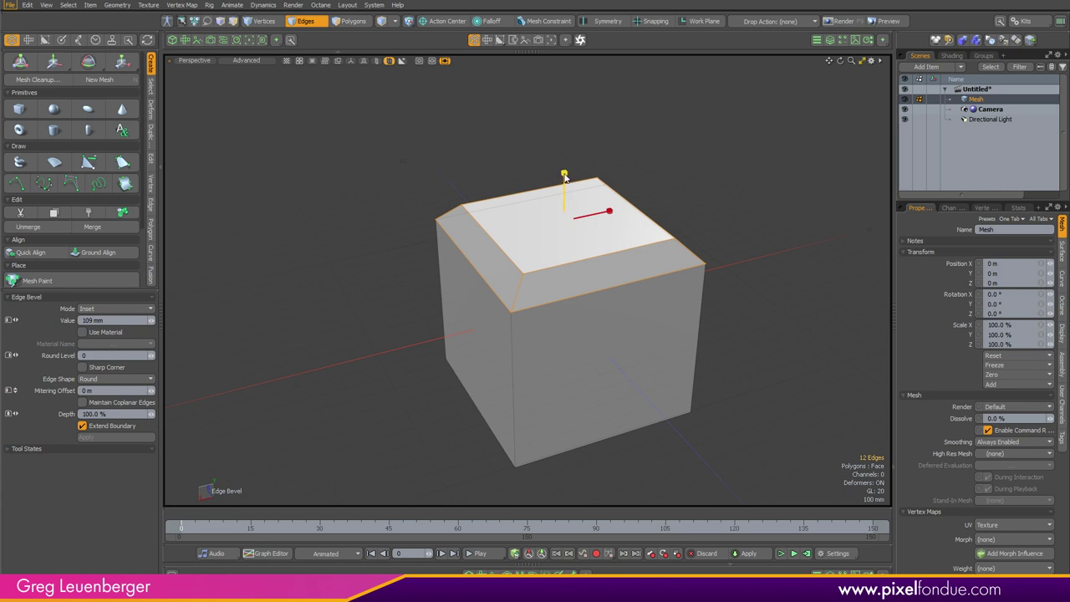
pyautogui.moveTo(563, 174); pyautogui.dragTo(563, 182)
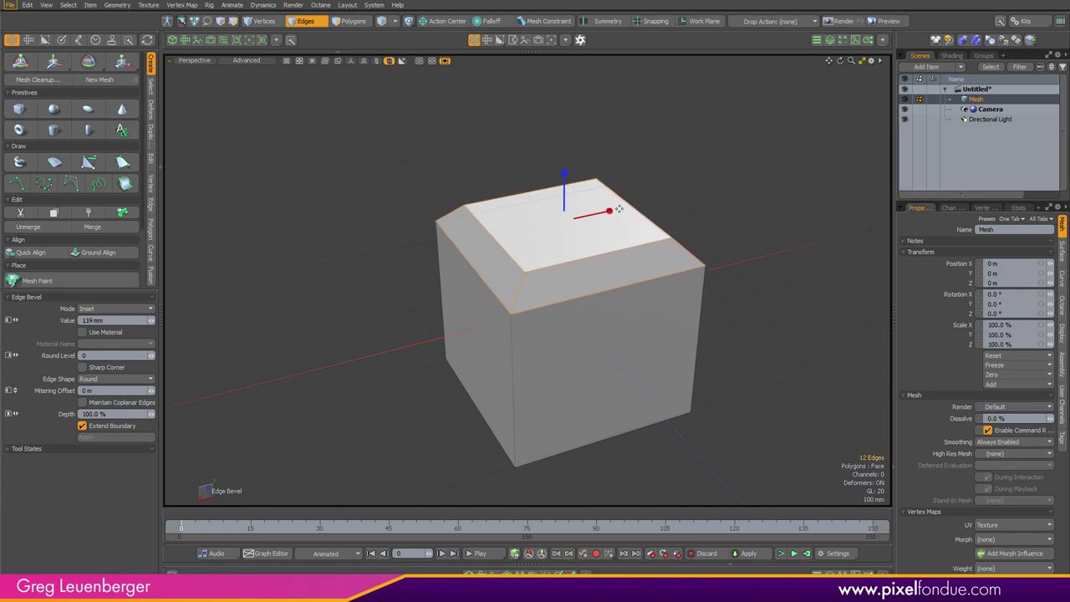
# - Set the edge bevel's mitering offset to about 120 mm, its value to about 131.5 mm and its round level to 4
pyautogui.moveTo(609, 211); pyautogui.dragTo(612, 311)
pyautogui.moveTo(286, 311)
pyautogui.mouseDown()
pyautogui.moveTo(322, 311)
pyautogui.moveTo(298, 311)
pyautogui.mouseUp()
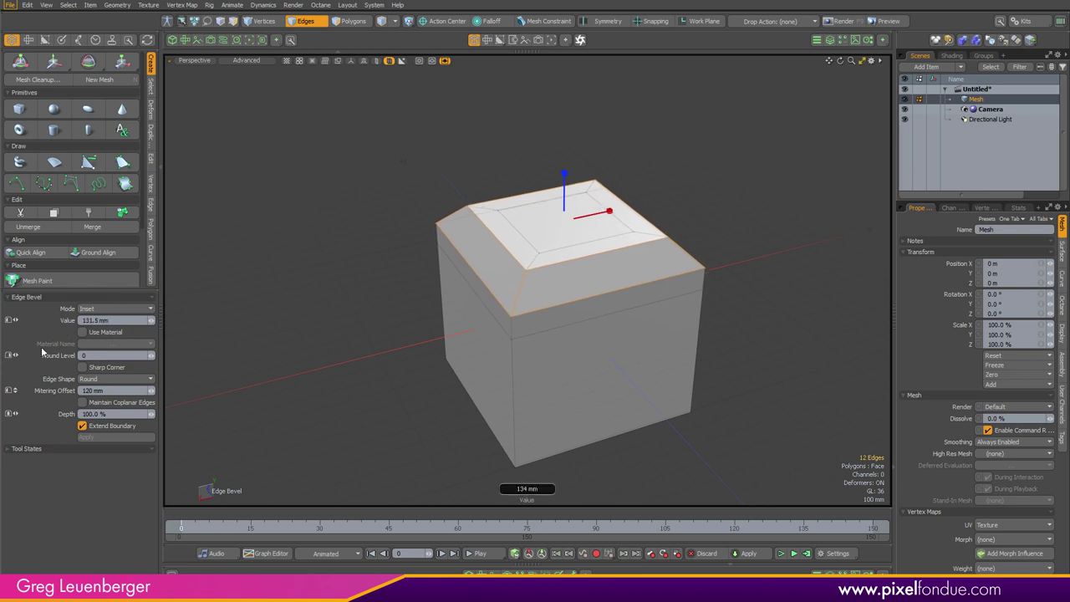
pyautogui.moveTo(151, 356); pyautogui.dragTo(174, 355)
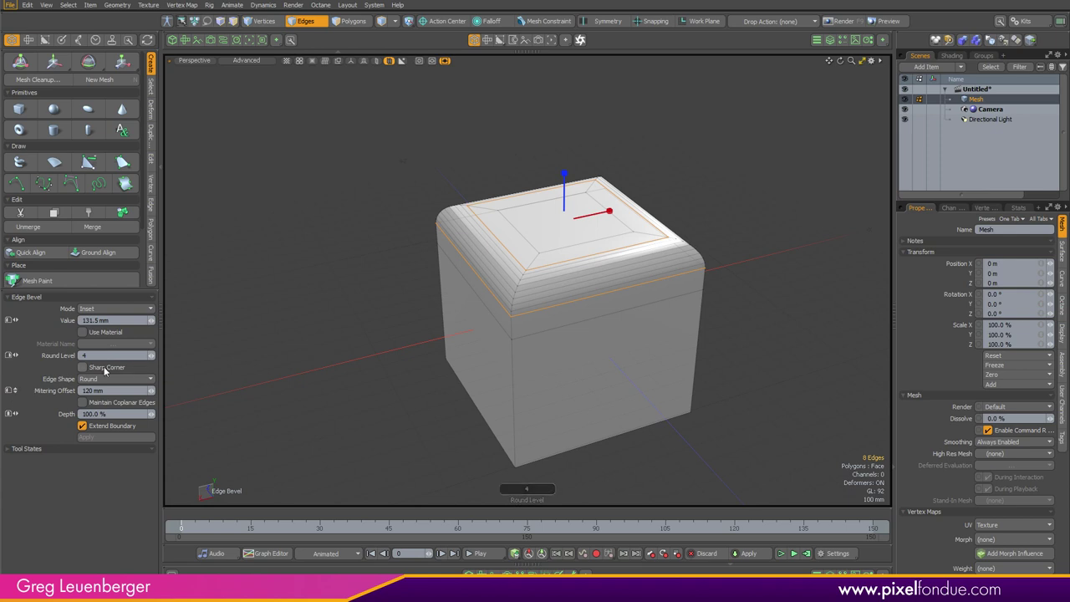
# - Adjust the edge bevel to about 159 mm value, 140.5 mm mitering offset, 92.5% depth and round level 6
pyautogui.moveTo(30, 394); pyautogui.dragTo(64, 414)
pyautogui.moveTo(341, 275); pyautogui.dragTo(339, 275, button='middle')
pyautogui.moveTo(335, 275)
pyautogui.mouseDown()
pyautogui.moveTo(355, 275)
pyautogui.moveTo(338, 275)
pyautogui.mouseUp()
pyautogui.moveTo(338, 275); pyautogui.dragTo(329, 275, button='middle')
pyautogui.moveTo(335, 274); pyautogui.dragTo(350, 259)
pyautogui.moveTo(349, 259); pyautogui.dragTo(366, 259, button='right')
pyautogui.moveTo(366, 259)
pyautogui.mouseDown(button='middle')
pyautogui.moveTo(334, 259)
pyautogui.moveTo(364, 259)
pyautogui.mouseUp(button='middle')
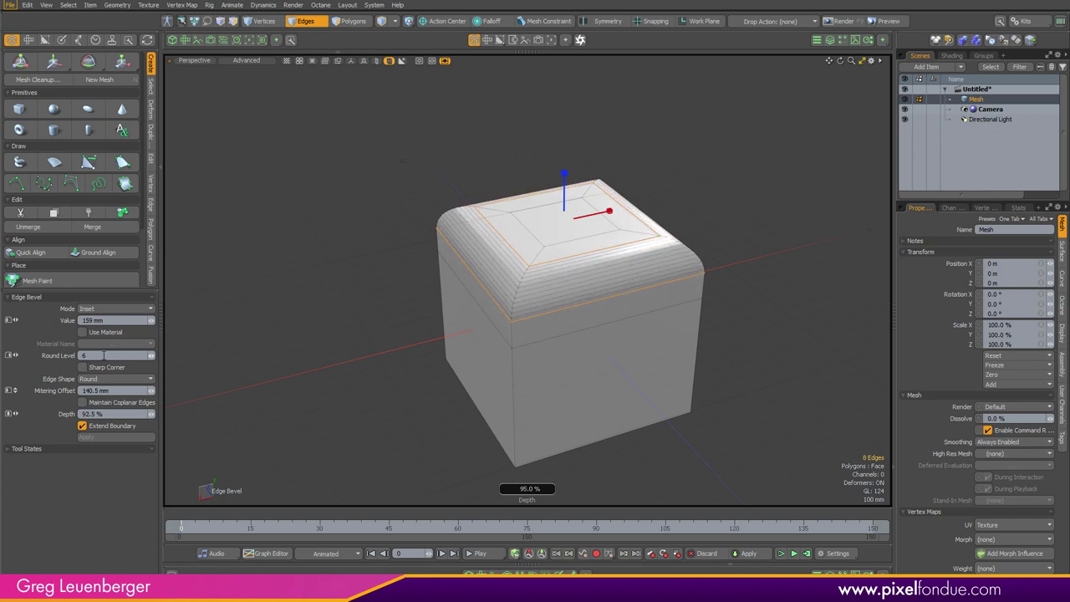
# - Set the edge bevel's round level to 4 and raise it to 12
pyautogui.click(127, 354)
pyautogui.write('4')
pyautogui.press('Return')
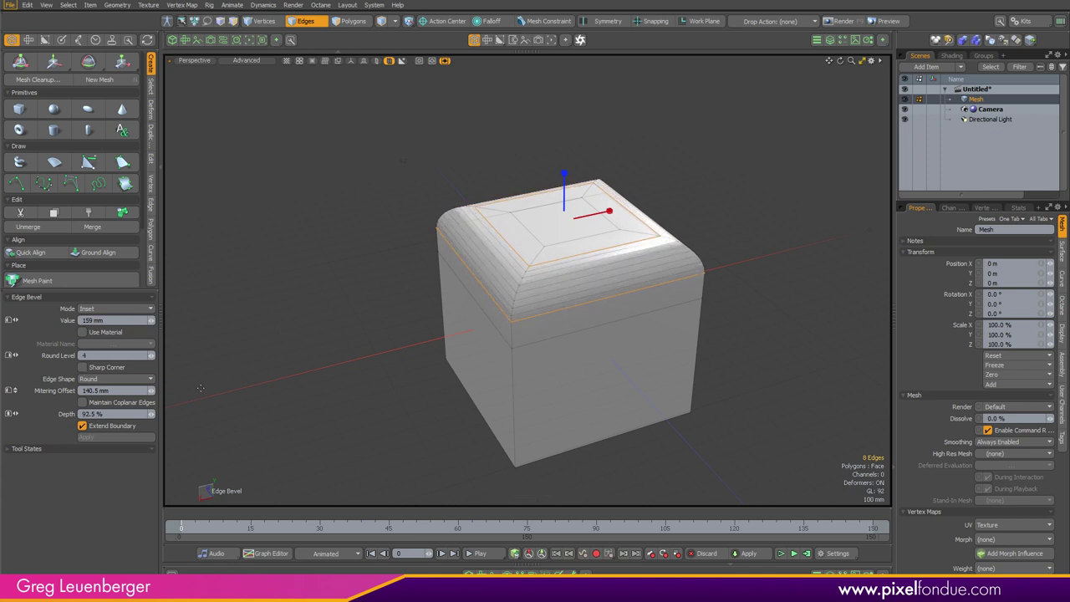
pyautogui.moveTo(152, 356); pyautogui.dragTo(201, 374)
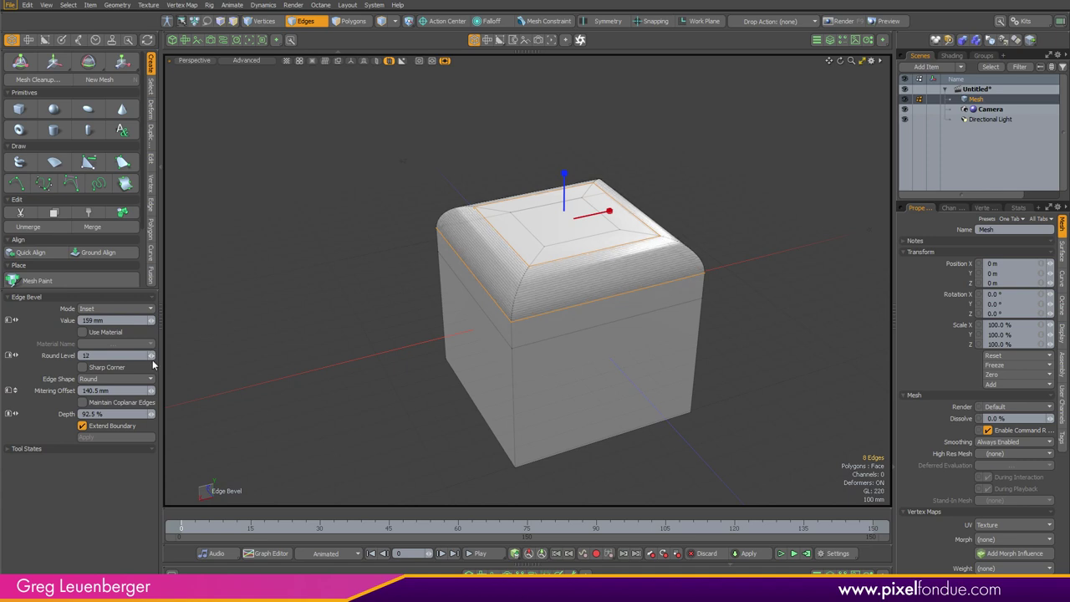
# - Try depths of 100% and -100% on the edge bevel
pyautogui.click(144, 411)
pyautogui.write('100')
pyautogui.press('Return')
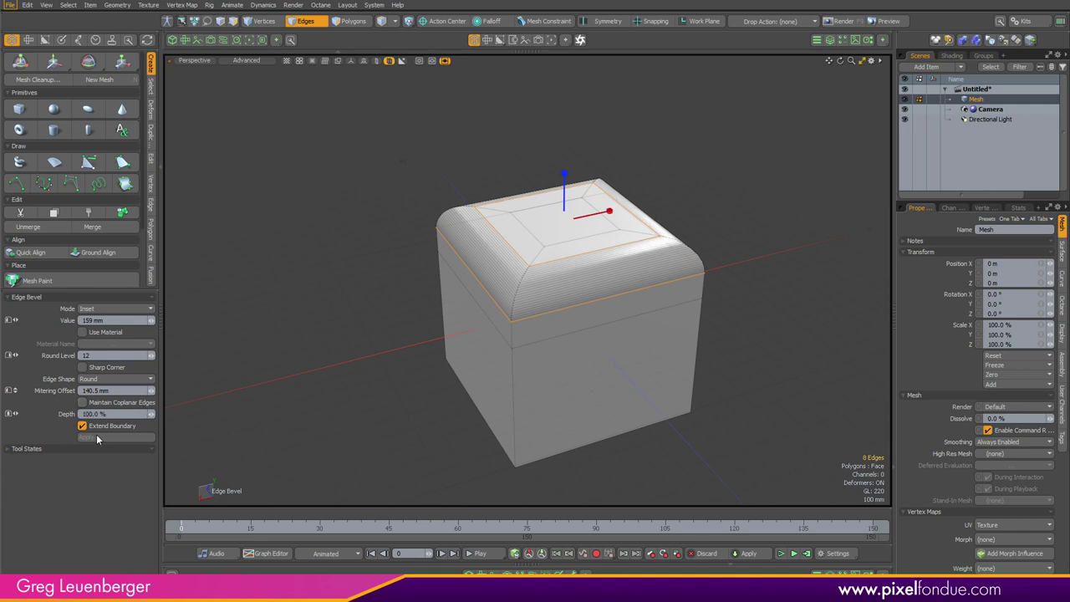
pyautogui.write('-100')
pyautogui.press('Return')
# - Adjust the edge bevel's depth interactively and set it to exactly 100%
pyautogui.moveTo(403, 305); pyautogui.dragTo(533, 305, button='middle')
pyautogui.moveTo(451, 304); pyautogui.dragTo(414, 304)
pyautogui.moveTo(673, 488); pyautogui.dragTo(695, 488, button='middle')
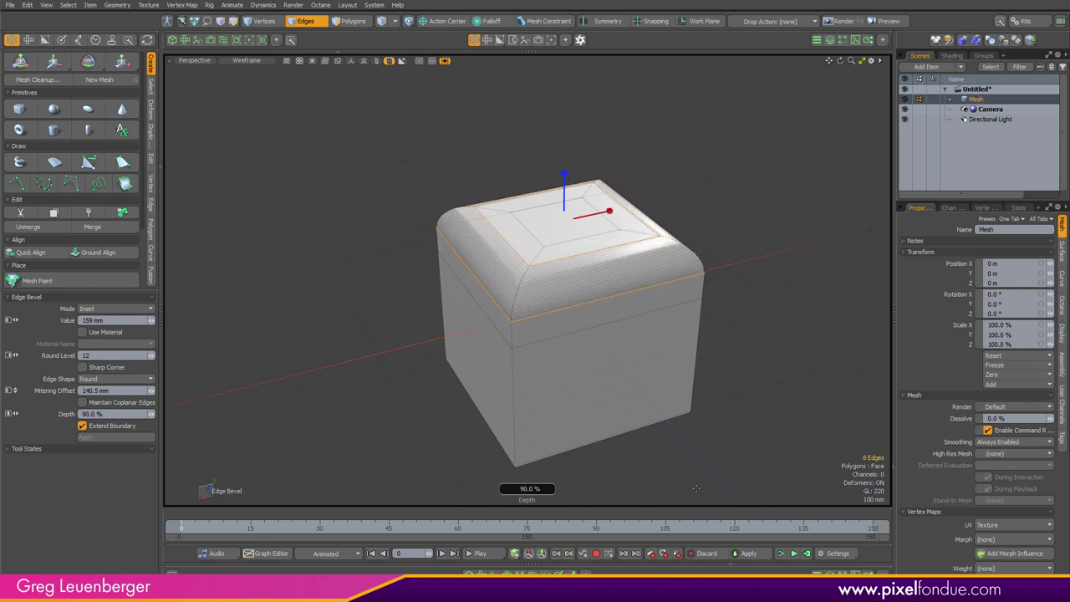
pyautogui.press('Tab')
pyautogui.write('1')
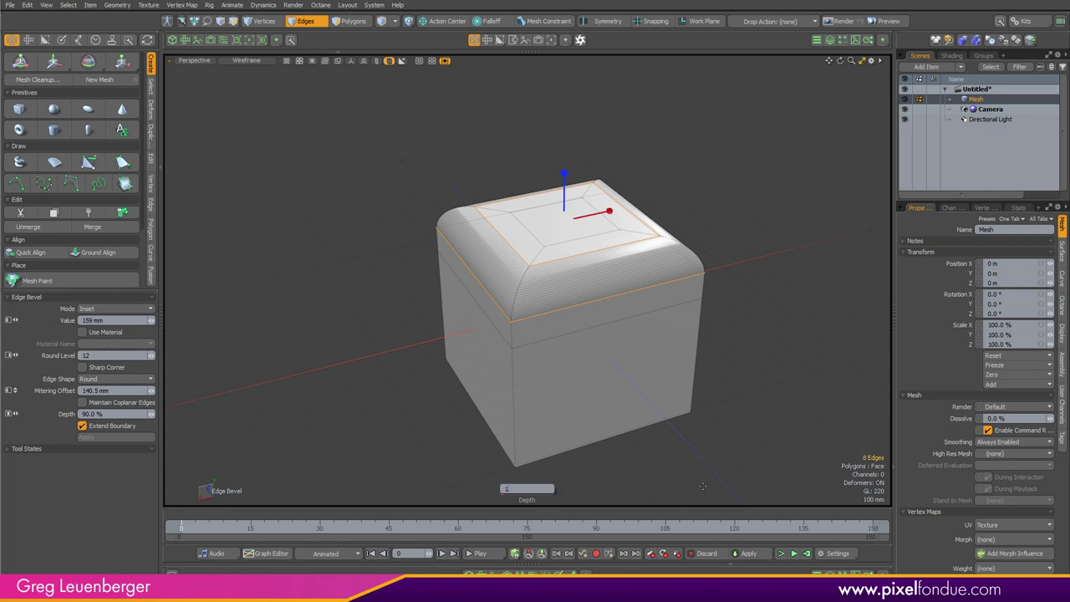
pyautogui.write('00')
pyautogui.press('Return')
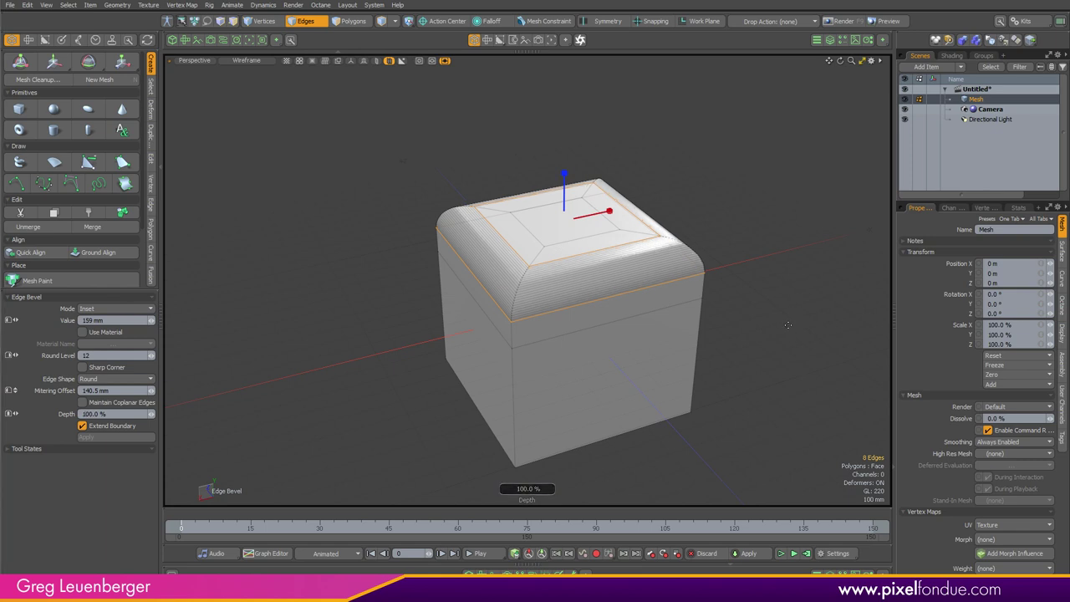
# - Try different round levels on the edge bevel and settle on 6
pyautogui.scroll(-8, 526, 280)
pyautogui.scroll(9, 526, 280)
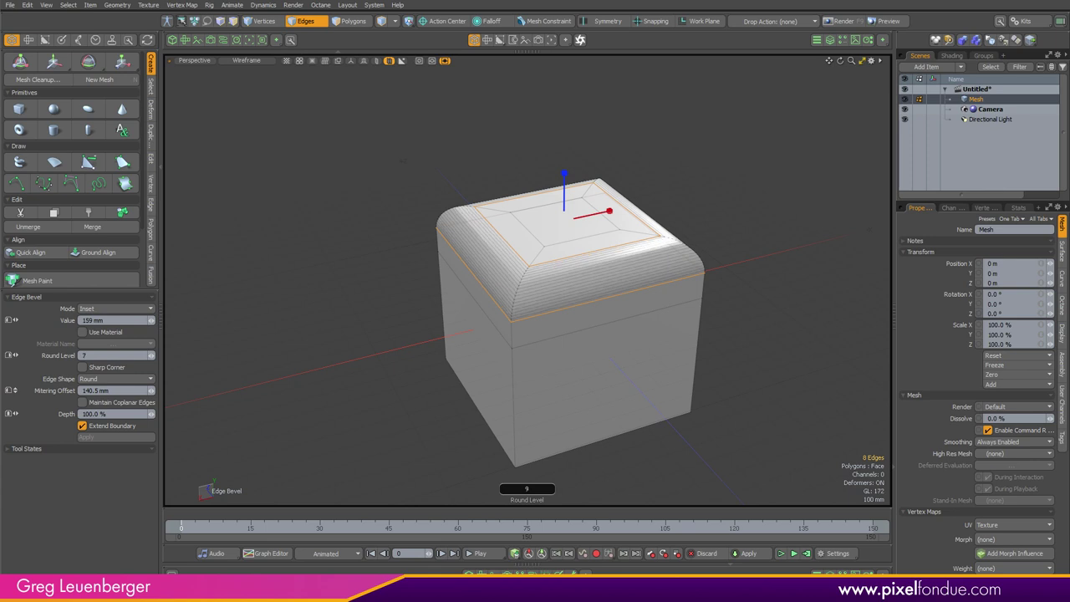
pyautogui.scroll(-9, 526, 280)
pyautogui.press('BackSpace')
pyautogui.write('11')
pyautogui.press('BackSpace')
pyautogui.write('0')
pyautogui.scroll(-7, 676, 432)
pyautogui.scroll(7, 676, 432)
pyautogui.press('Return')
pyautogui.write('6')
pyautogui.press('Return')
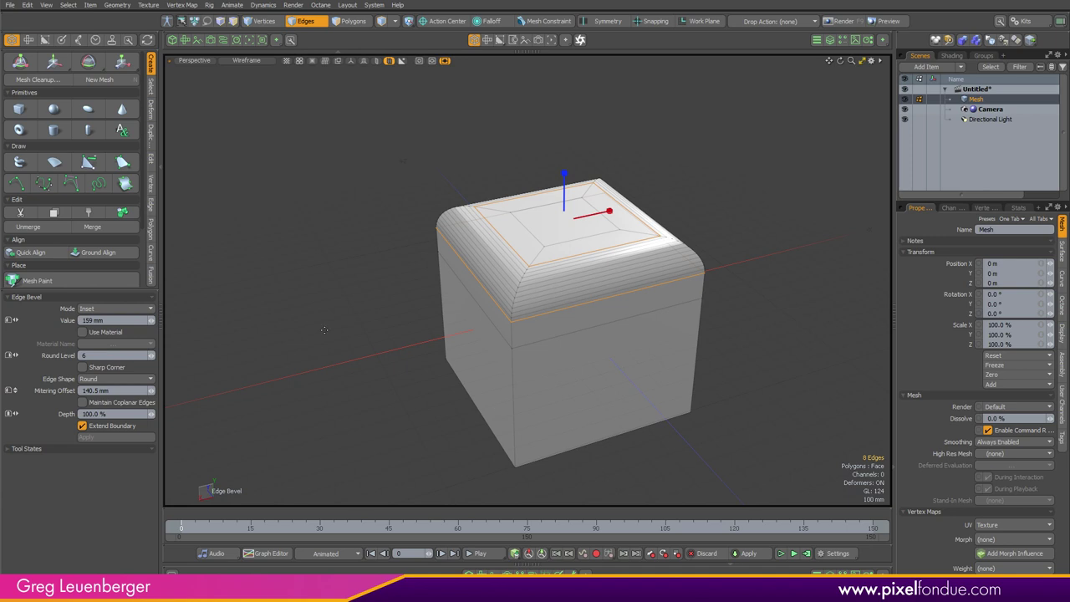
# - Widen the edge bevel interactively and set its value to exactly 200 mm
pyautogui.moveTo(272, 323); pyautogui.dragTo(312, 323)
pyautogui.press('Tab')
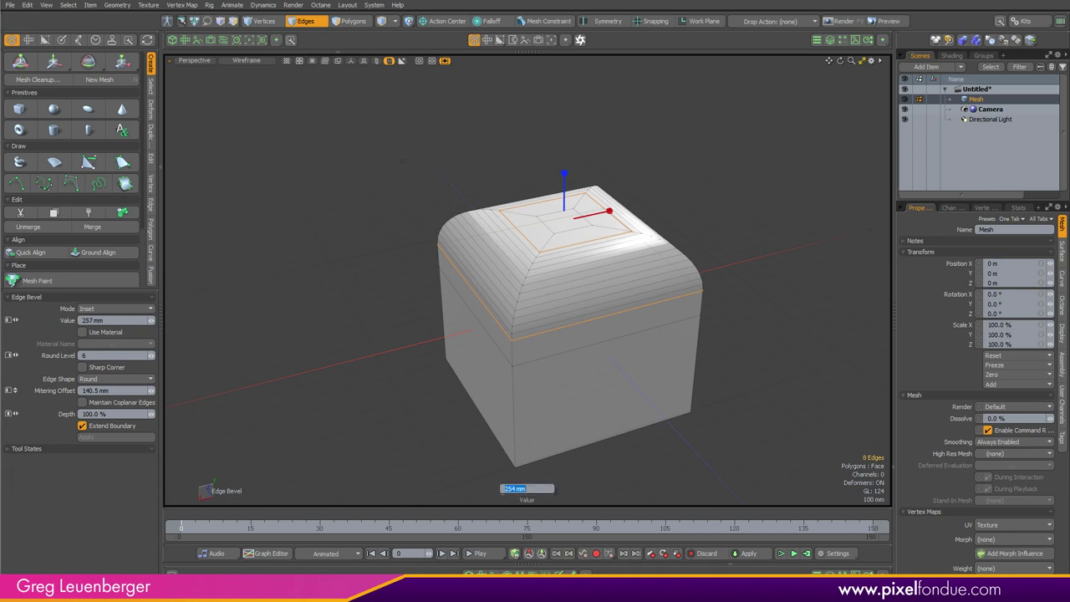
pyautogui.write('.200')
pyautogui.press('Return')
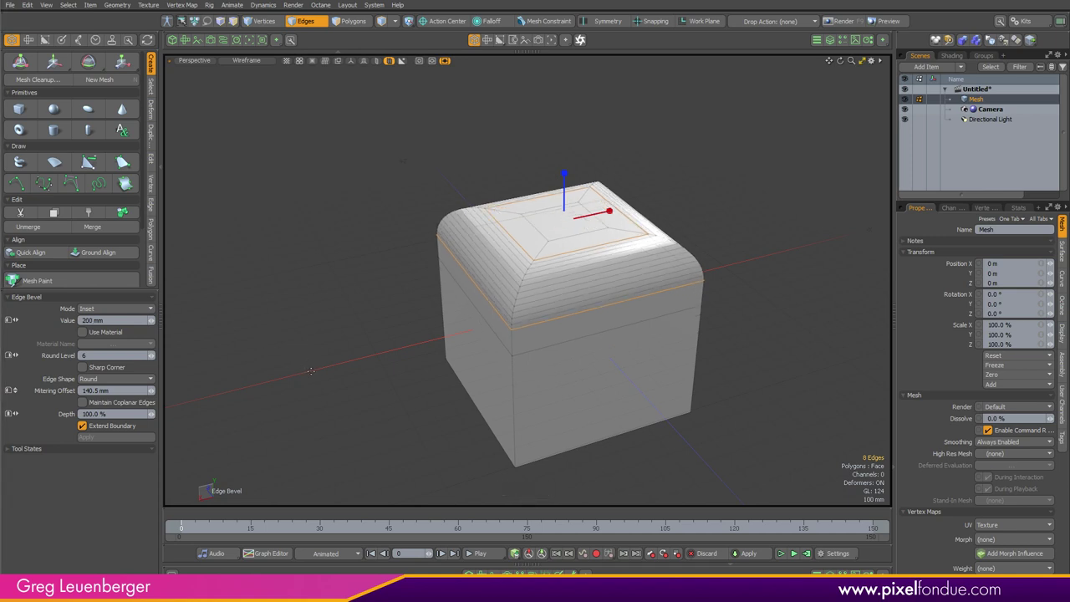
# - Select the five flat polygons on top of the mesh and bevel them upward with a shift of about 415 mm
pyautogui.press('3')
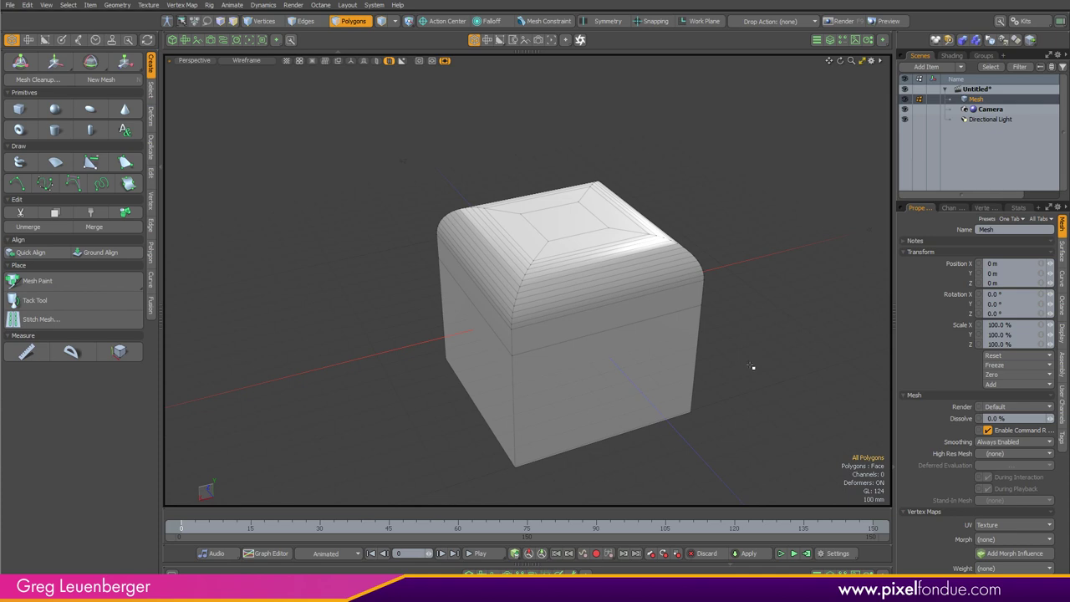
pyautogui.click(577, 217)
pyautogui.hotkey('shift', 'Up')
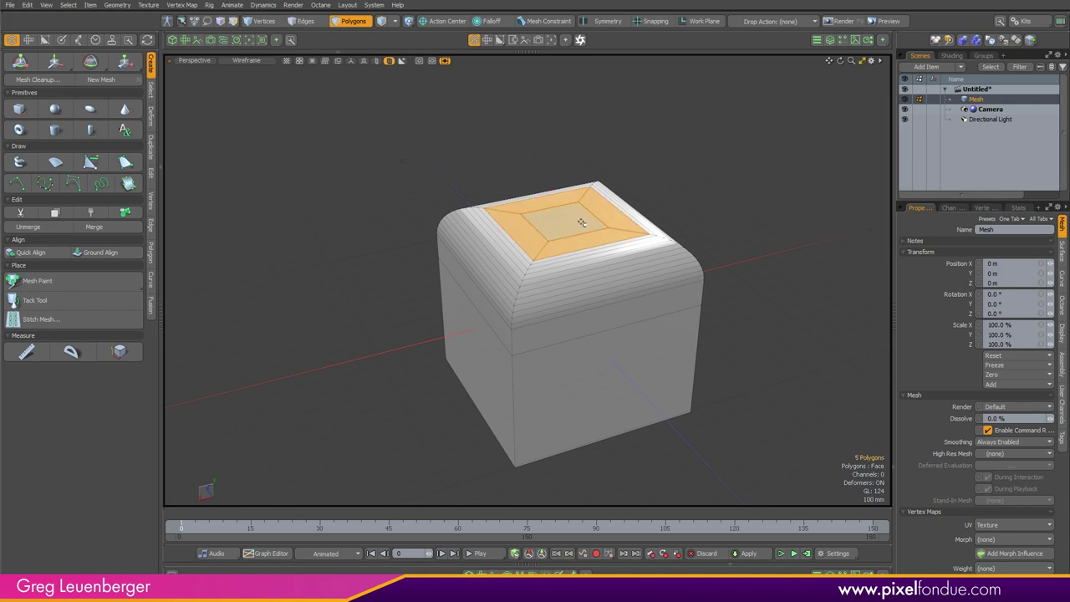
pyautogui.press('b')
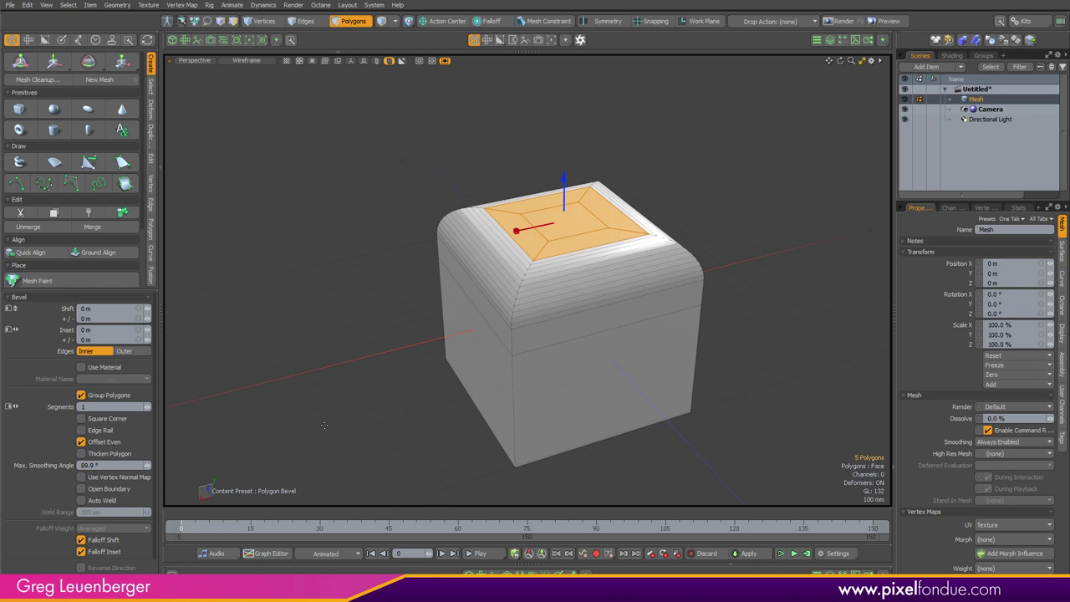
pyautogui.moveTo(323, 425); pyautogui.dragTo(371, 184)
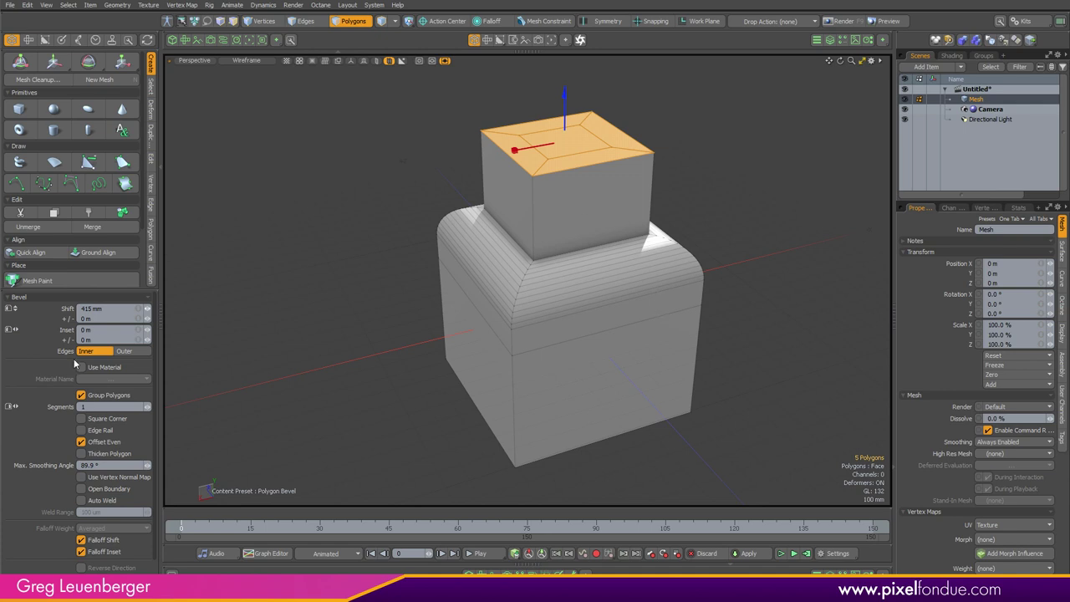
# - Increase the polygon bevel's segments to at least 12, then finish the bevel and deselect the polygons
pyautogui.moveTo(347, 304); pyautogui.dragTo(447, 301, button='right')
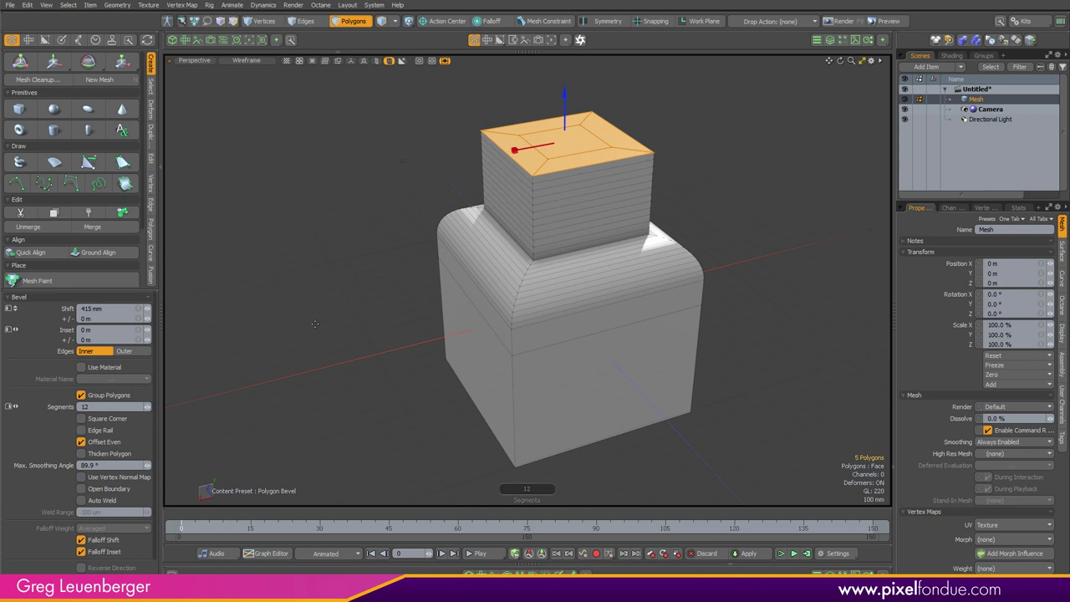
pyautogui.moveTo(548, 235); pyautogui.dragTo(581, 235, button='right')
pyautogui.press('Escape')
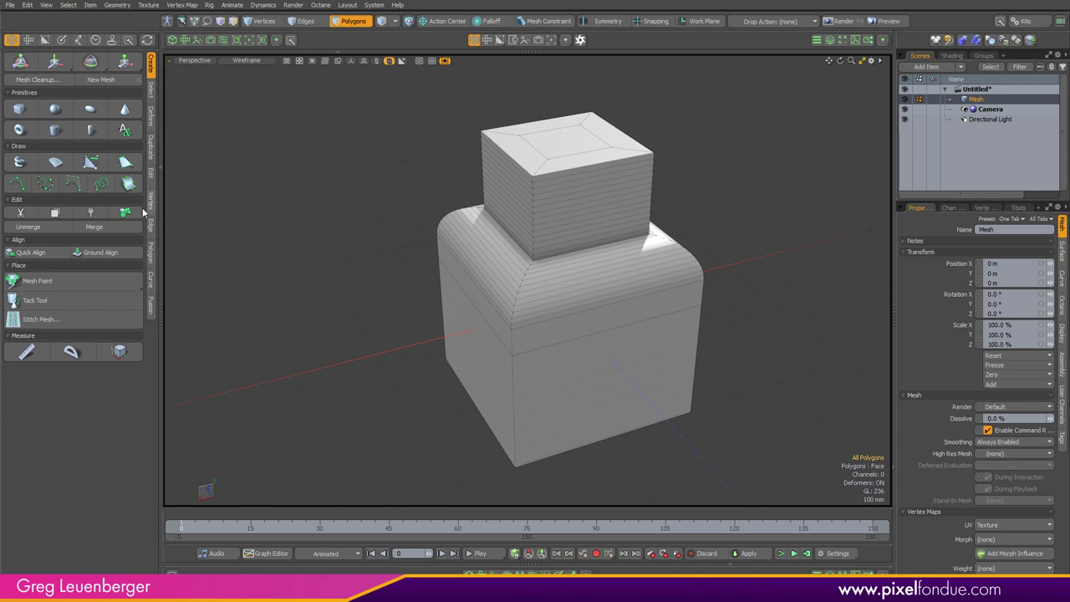
# - Clone the mesh in a row along X with 2 clones, Between enabled and an X offset of about -5.24 m
pyautogui.click(151, 146)
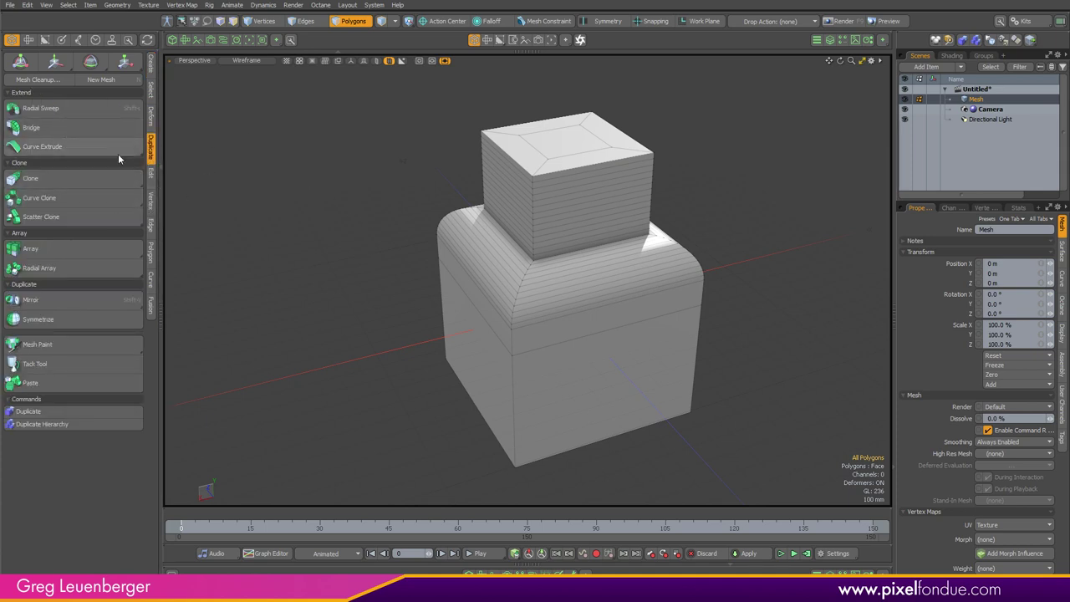
pyautogui.click(74, 179)
pyautogui.scroll(-3, 413, 402)
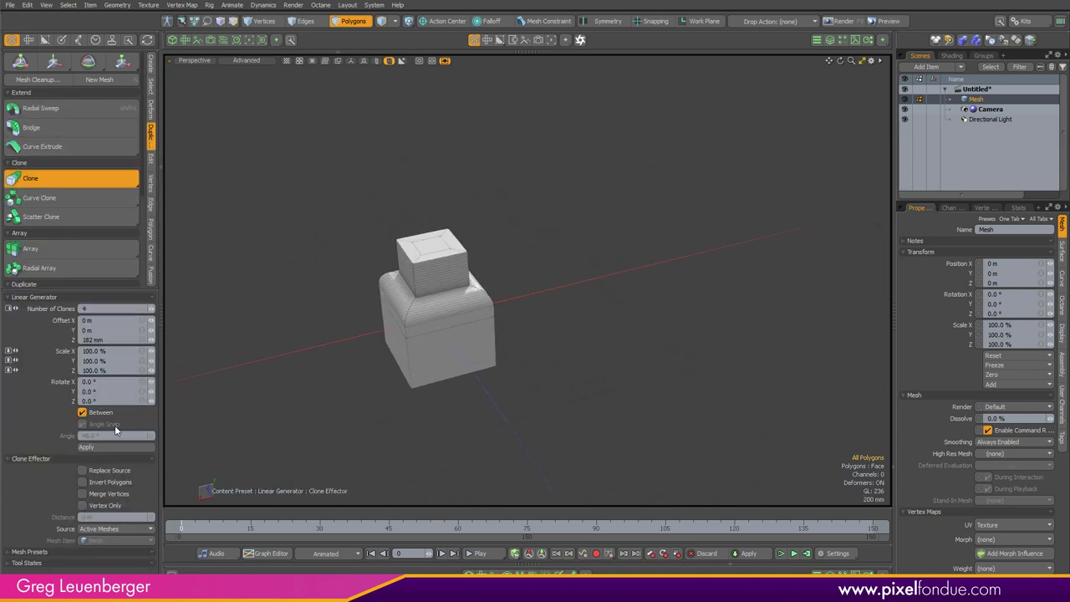
pyautogui.moveTo(413, 401)
pyautogui.mouseDown()
pyautogui.moveTo(470, 326)
pyautogui.moveTo(719, 259)
pyautogui.moveTo(748, 352)
pyautogui.moveTo(963, 278)
pyautogui.mouseUp()
pyautogui.keyDown('alt'); pyautogui.keyDown('shift'); pyautogui.moveTo(633, 382); pyautogui.dragTo(529, 377); pyautogui.keyUp('shift'); pyautogui.keyUp('alt')
pyautogui.moveTo(530, 378)
pyautogui.mouseDown(button='middle')
pyautogui.moveTo(660, 377)
pyautogui.moveTo(493, 378)
pyautogui.moveTo(627, 378)
pyautogui.moveTo(517, 378)
pyautogui.mouseUp(button='middle')
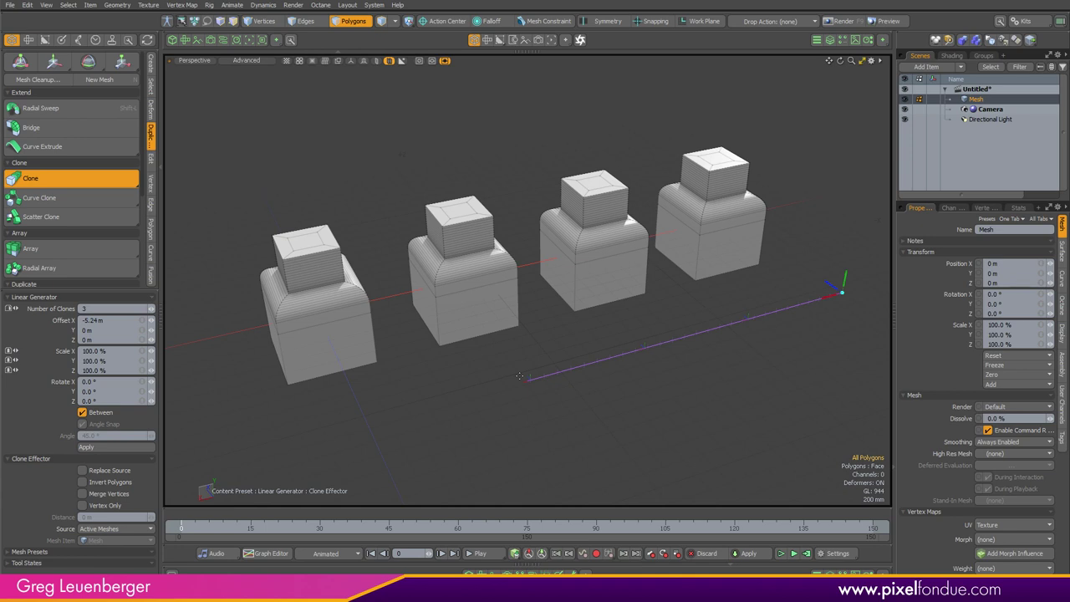
pyautogui.press('space')
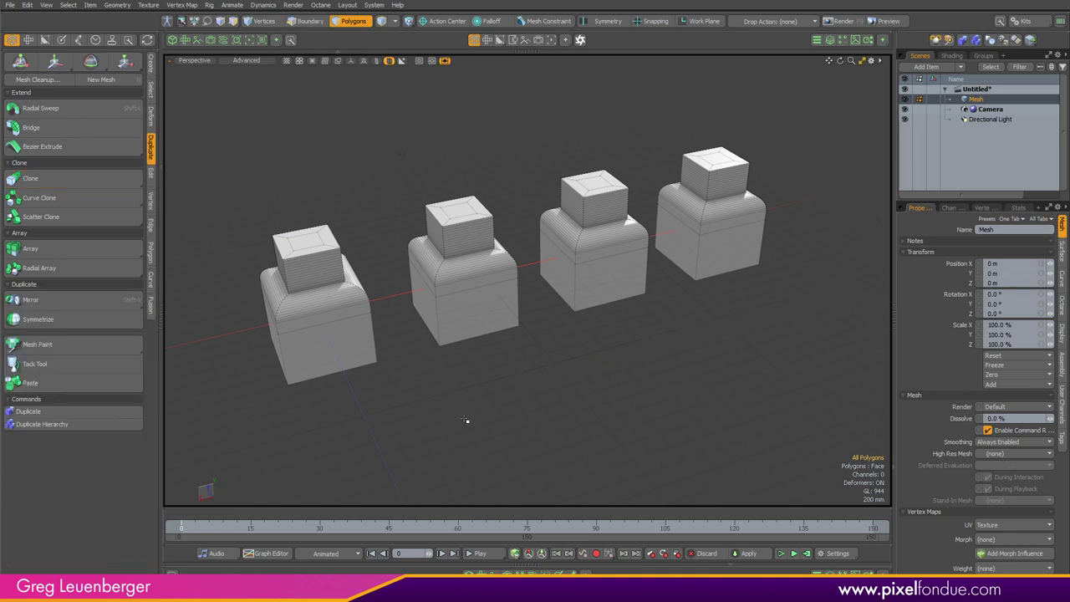
# - Clear the modelled geometry and add a procedural Cube operation to the mesh's operator stack
pyautogui.press('Delete')
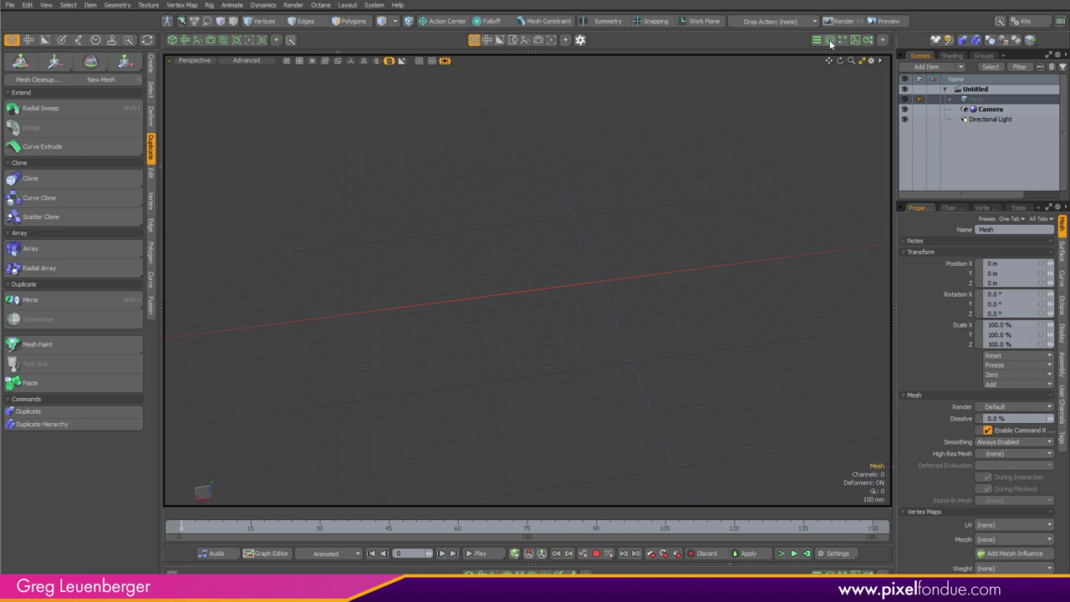
pyautogui.click(830, 41)
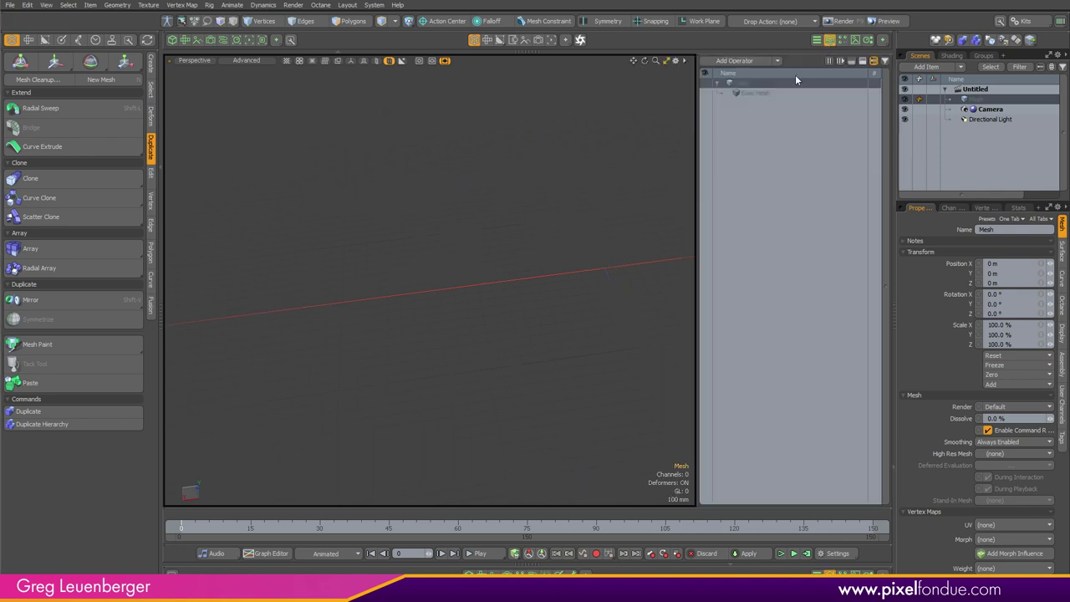
pyautogui.click(735, 60)
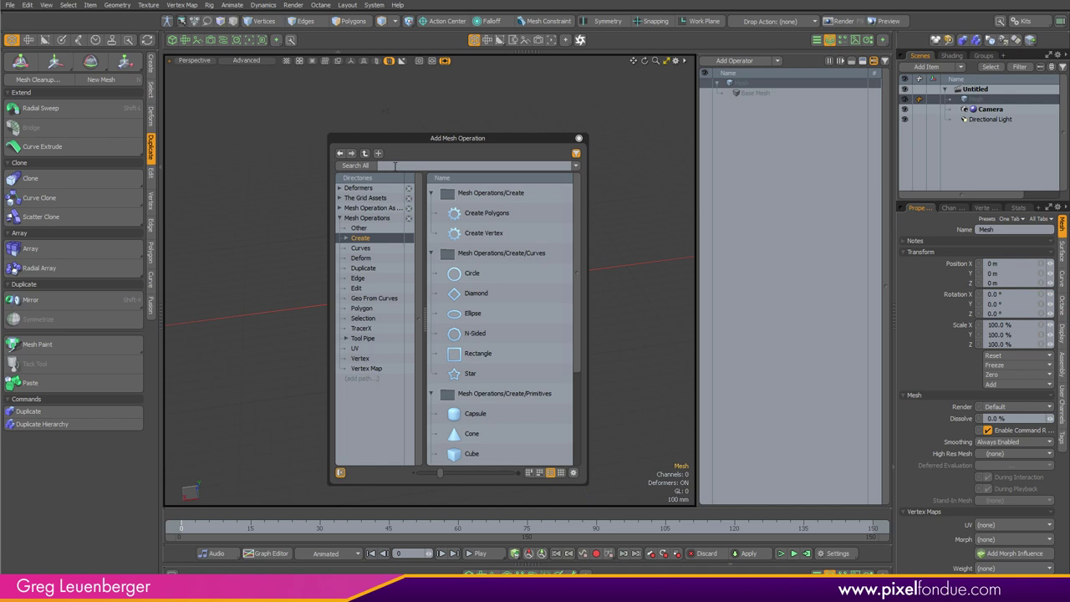
pyautogui.write('cube')
pyautogui.press('Return')
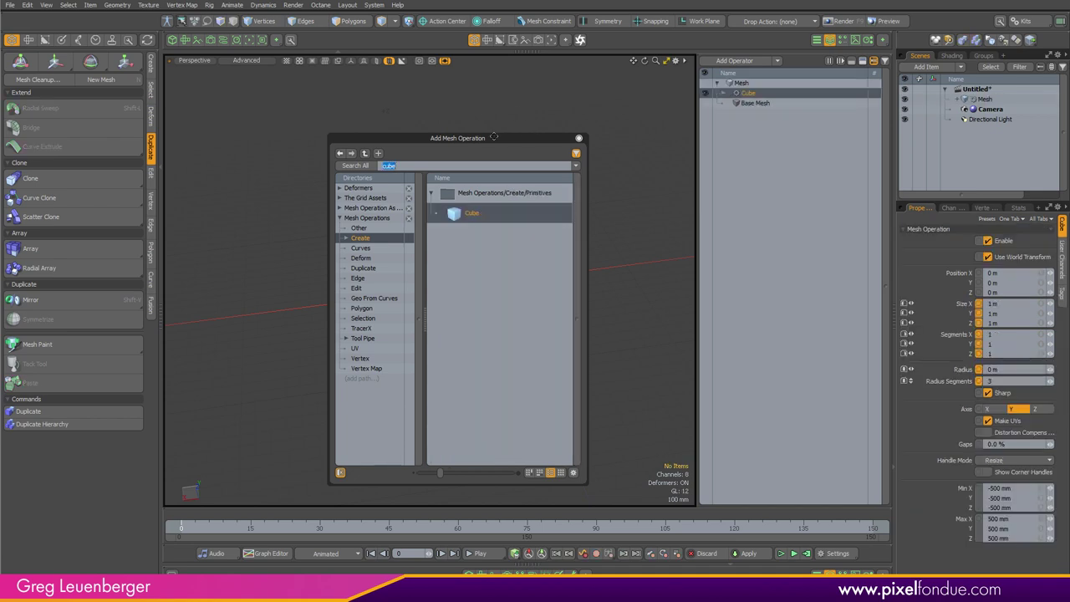
# - Move the Add Mesh Operation window off the cube and select the four edges of the cube's top face
pyautogui.moveTo(493, 137); pyautogui.dragTo(217, 115)
pyautogui.click(522, 239)
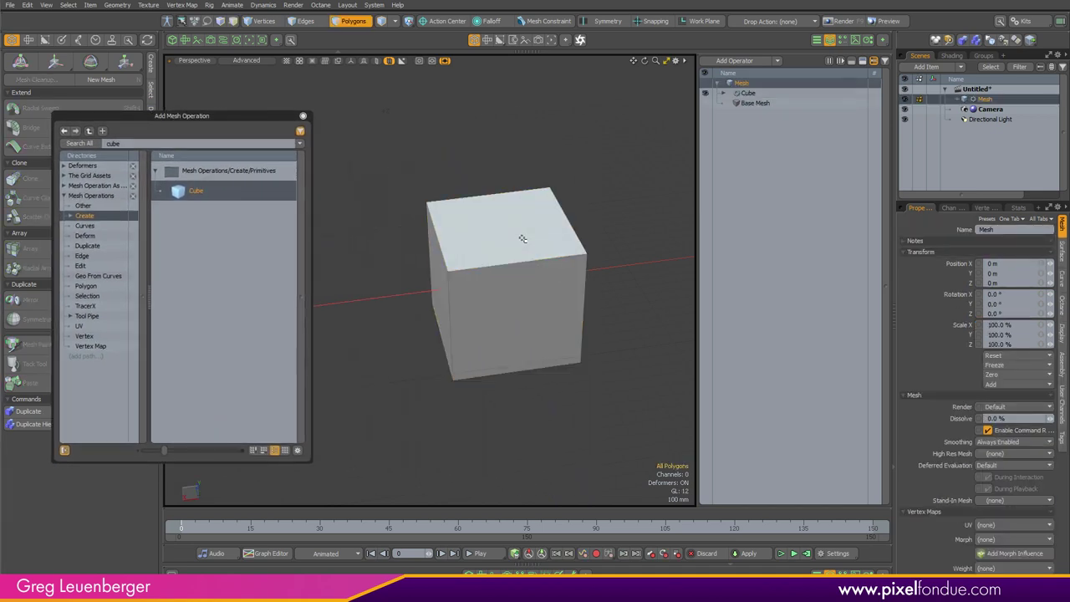
pyautogui.click(522, 239)
pyautogui.press('2')
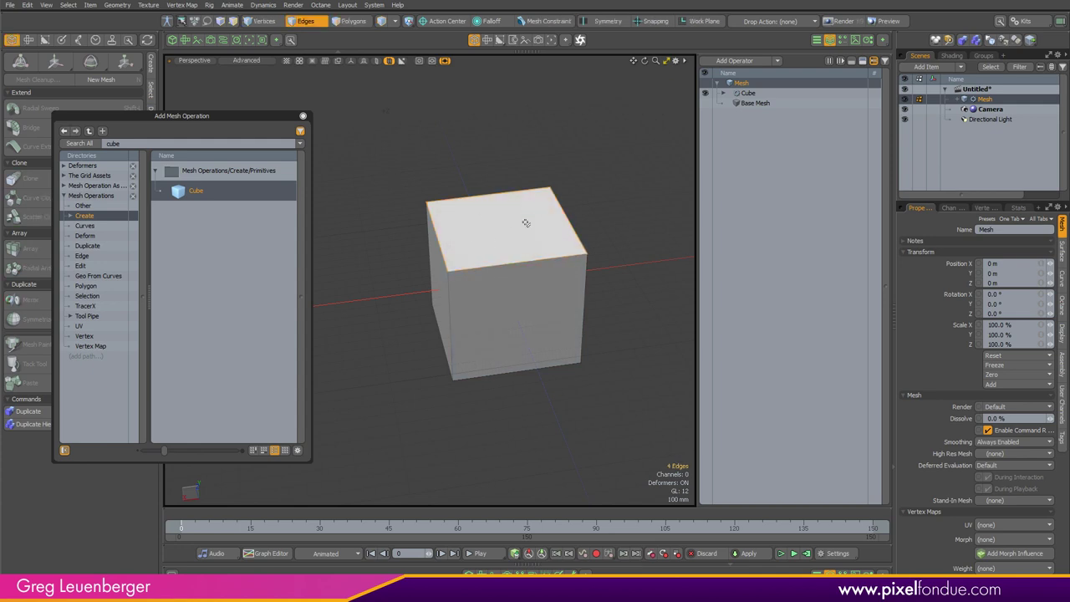
# - Add an Edge Bevel mesh operation on the cube's selected top edges and close the Add Mesh Operation window
pyautogui.doubleClick(103, 144)
pyautogui.write('ed')
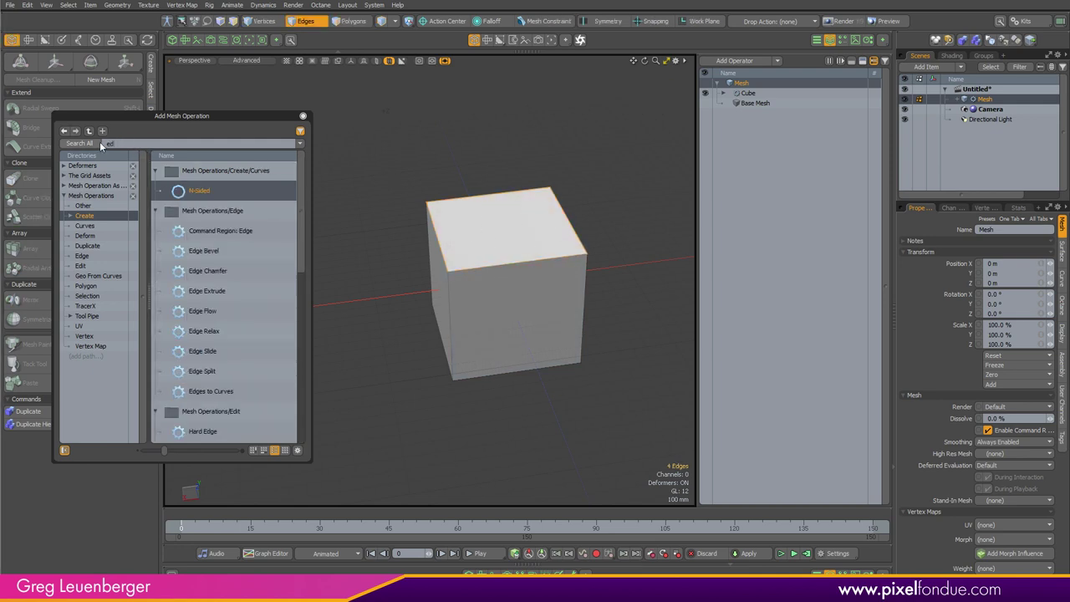
pyautogui.write('ge beve')
pyautogui.press('Return')
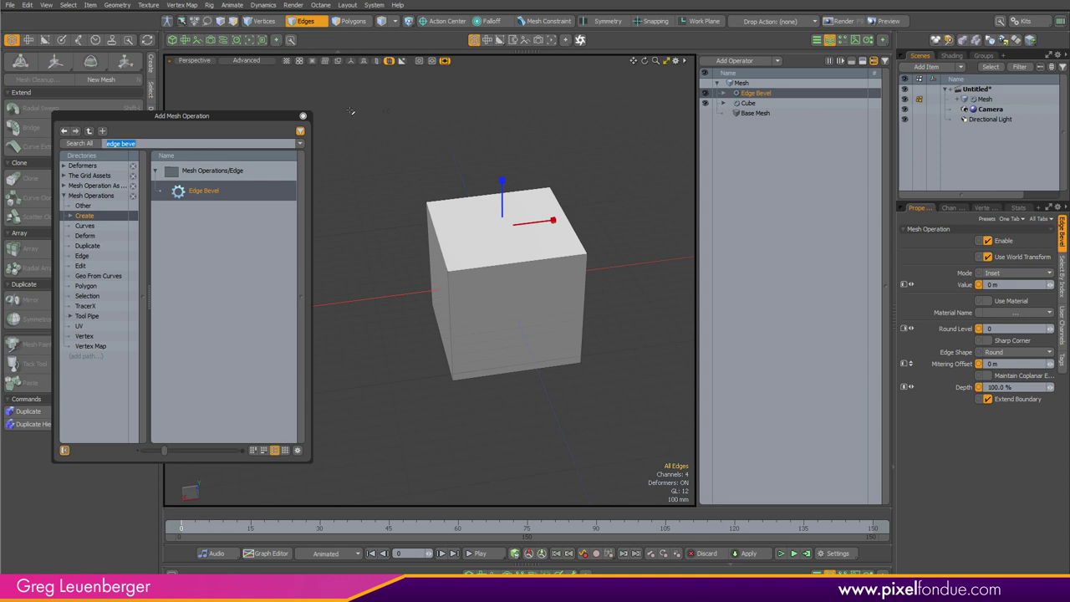
pyautogui.click(302, 115)
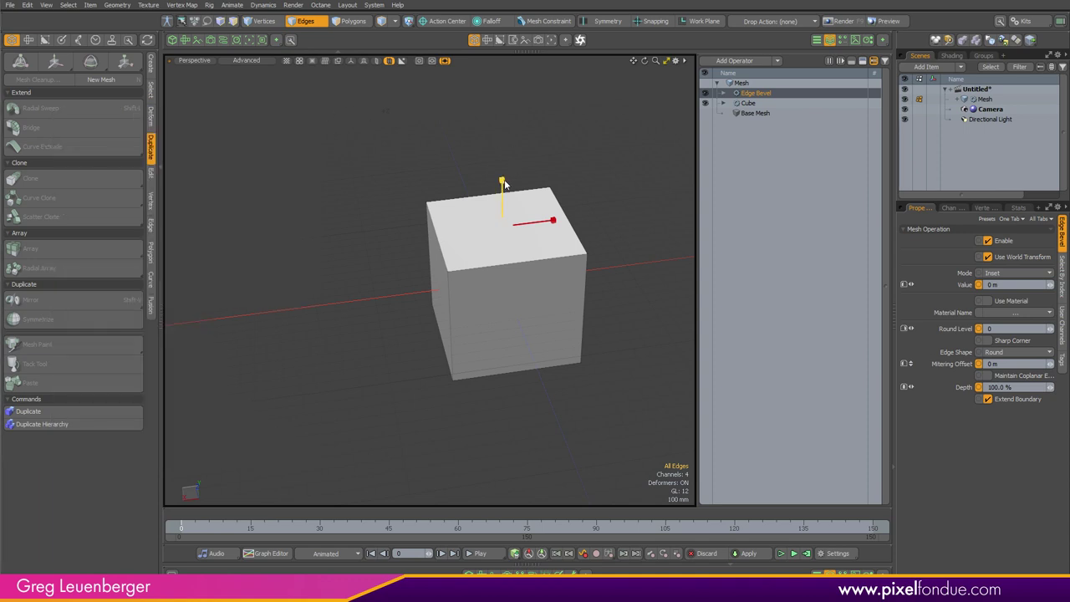
# - Adjust the Edge Bevel with its viewport handles to a value of about 185 mm and a mitering offset of about -165 mm
pyautogui.moveTo(504, 184); pyautogui.dragTo(504, 158)
pyautogui.moveTo(552, 220)
pyautogui.mouseDown()
pyautogui.moveTo(575, 218)
pyautogui.moveTo(541, 219)
pyautogui.mouseUp()
pyautogui.moveTo(502, 180)
pyautogui.mouseDown()
pyautogui.moveTo(501, 171)
pyautogui.moveTo(501, 187)
pyautogui.mouseUp()
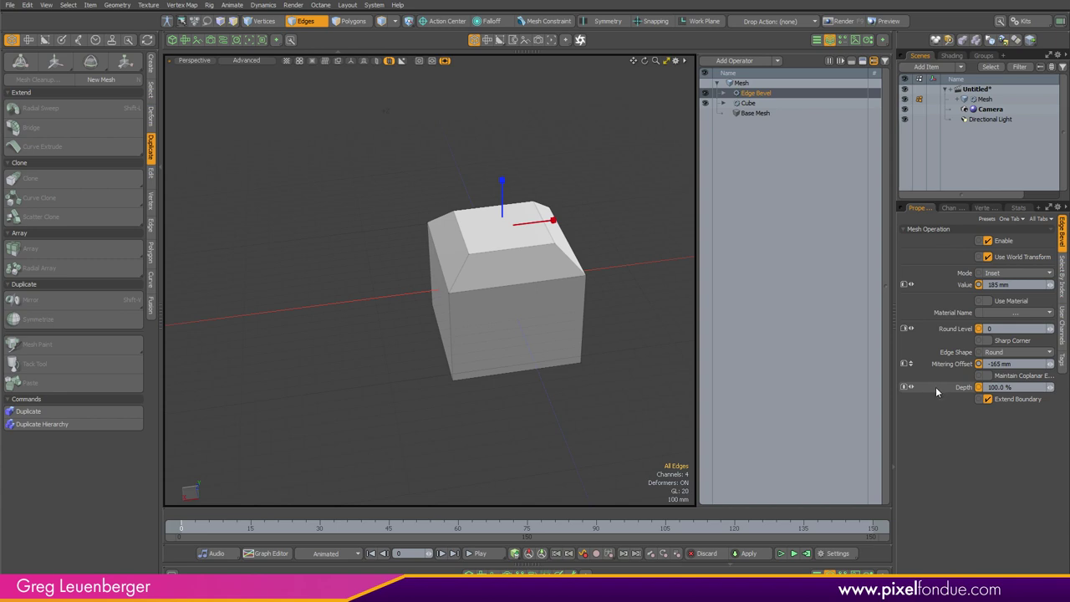
# - Use Channel Haul to set the Edge Bevel to value 204 mm, round level 6, mitering offset 100 mm and depth 76%
pyautogui.keyDown('alt'); pyautogui.keyDown('shift'); pyautogui.moveTo(493, 315); pyautogui.dragTo(484, 275); pyautogui.keyUp('shift'); pyautogui.keyUp('alt')
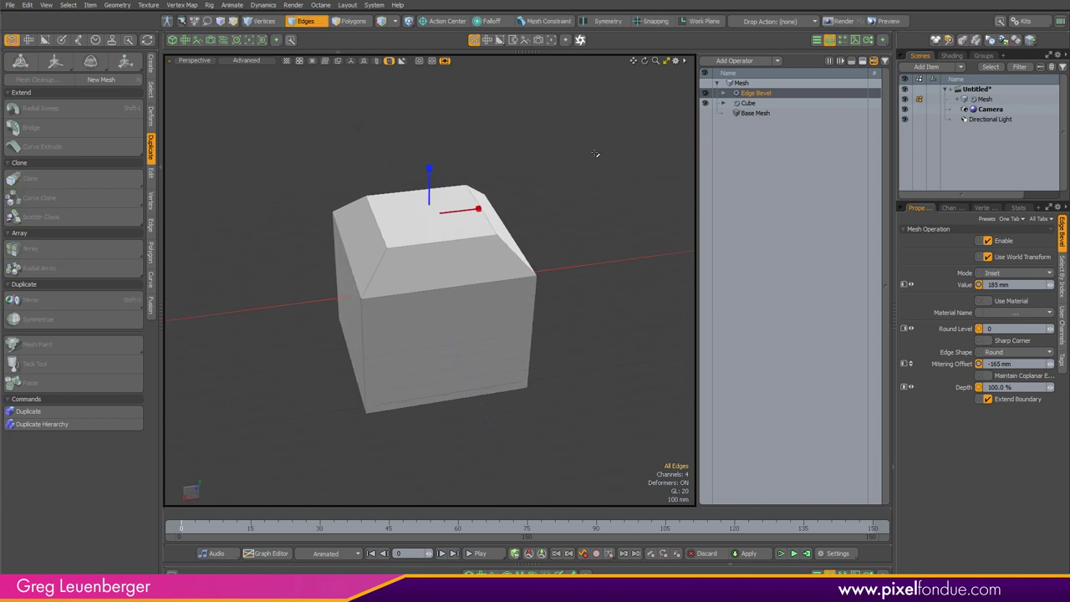
pyautogui.press('c')
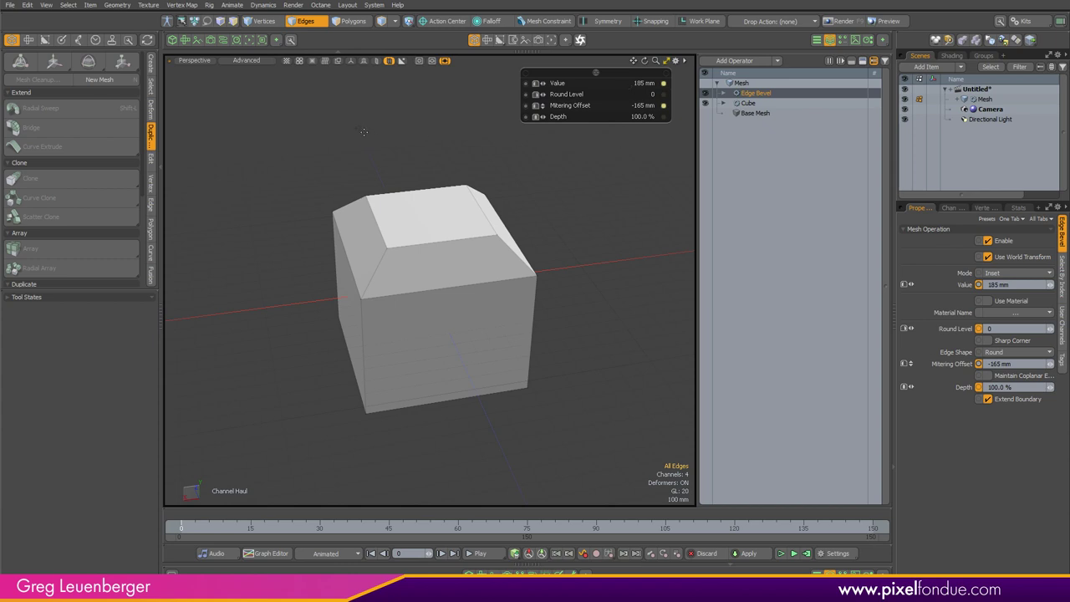
pyautogui.moveTo(321, 142); pyautogui.dragTo(301, 166)
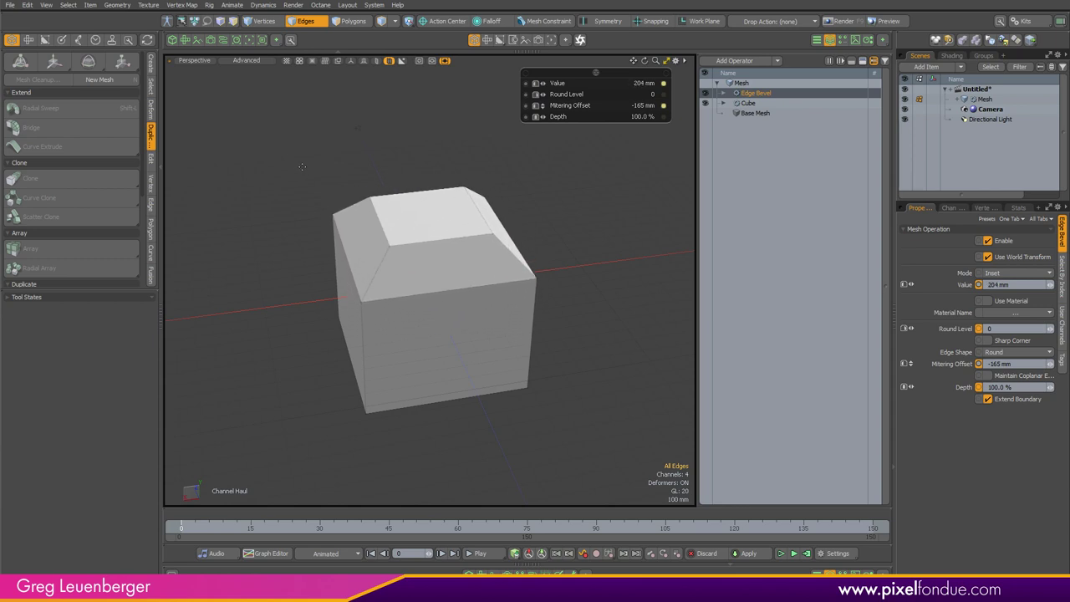
pyautogui.moveTo(301, 167); pyautogui.dragTo(348, 167, button='right')
pyautogui.moveTo(334, 167); pyautogui.dragTo(344, 134)
pyautogui.moveTo(289, 68); pyautogui.dragTo(289, 63)
pyautogui.moveTo(404, 264)
pyautogui.mouseDown(button='middle')
pyautogui.moveTo(427, 263)
pyautogui.moveTo(375, 263)
pyautogui.moveTo(388, 263)
pyautogui.mouseUp(button='middle')
pyautogui.moveTo(376, 155); pyautogui.dragTo(568, 283)
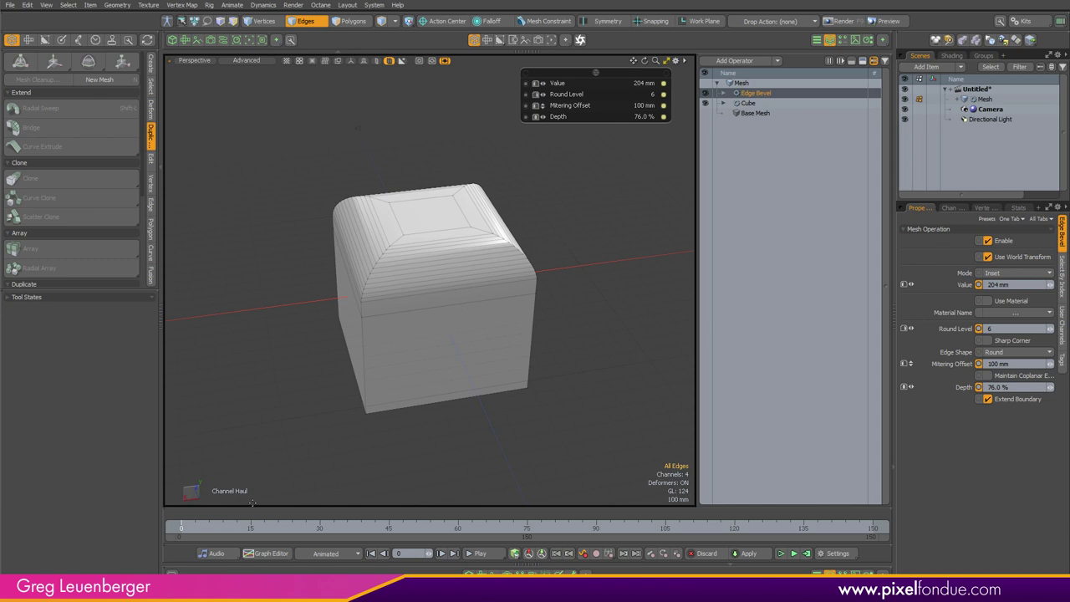
pyautogui.press('space')
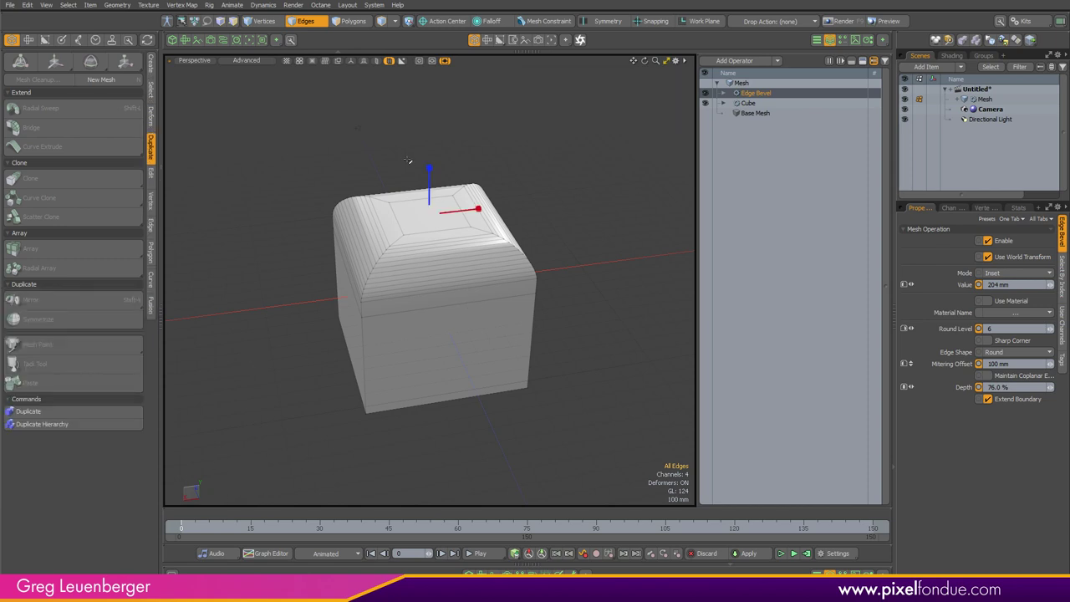
# - Raise the Edge Bevel's value to about 264 mm with the viewport handle and its round level to 9 with Channel Haul
pyautogui.moveTo(431, 172); pyautogui.dragTo(591, 153)
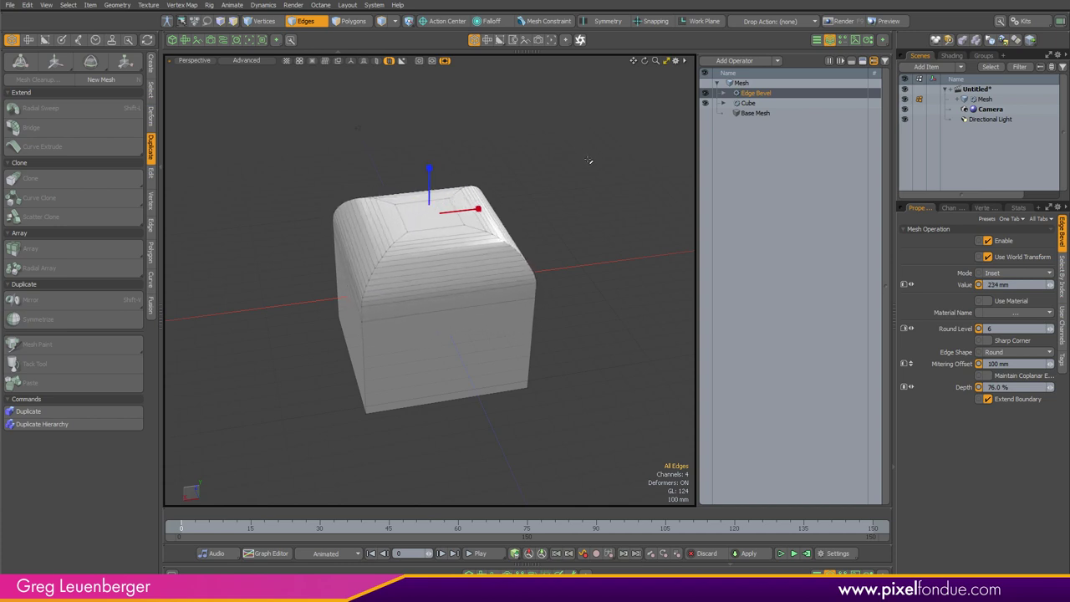
pyautogui.press('space')
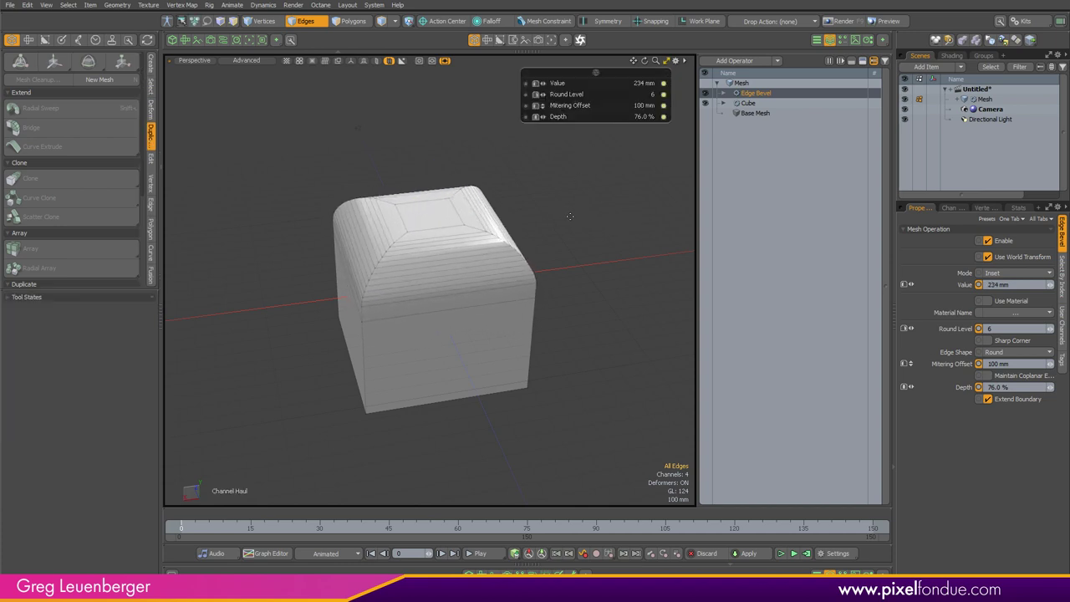
pyautogui.moveTo(570, 217); pyautogui.dragTo(614, 236)
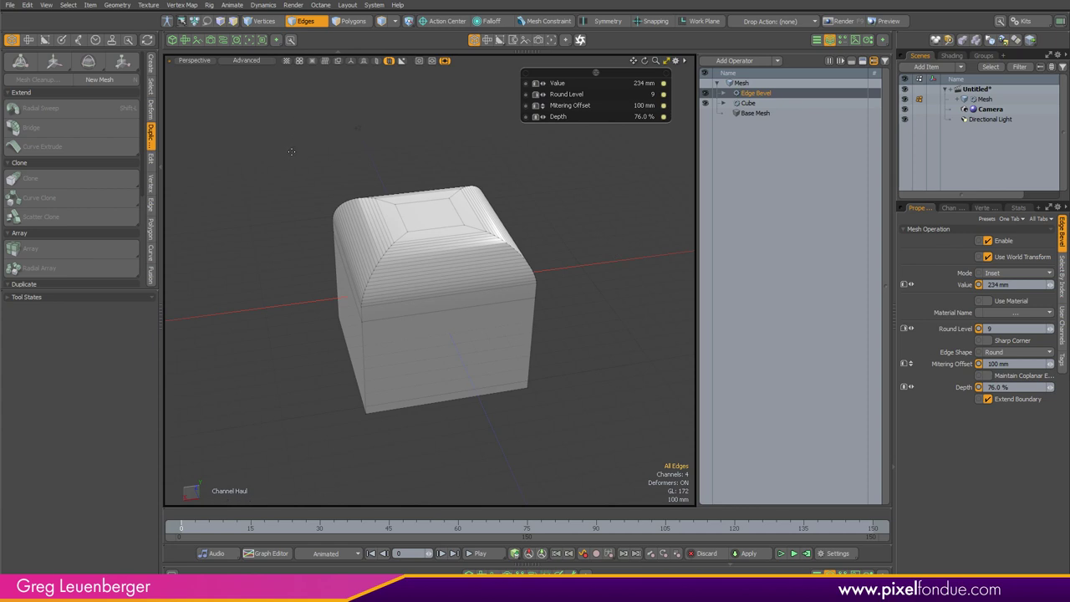
pyautogui.press('n')
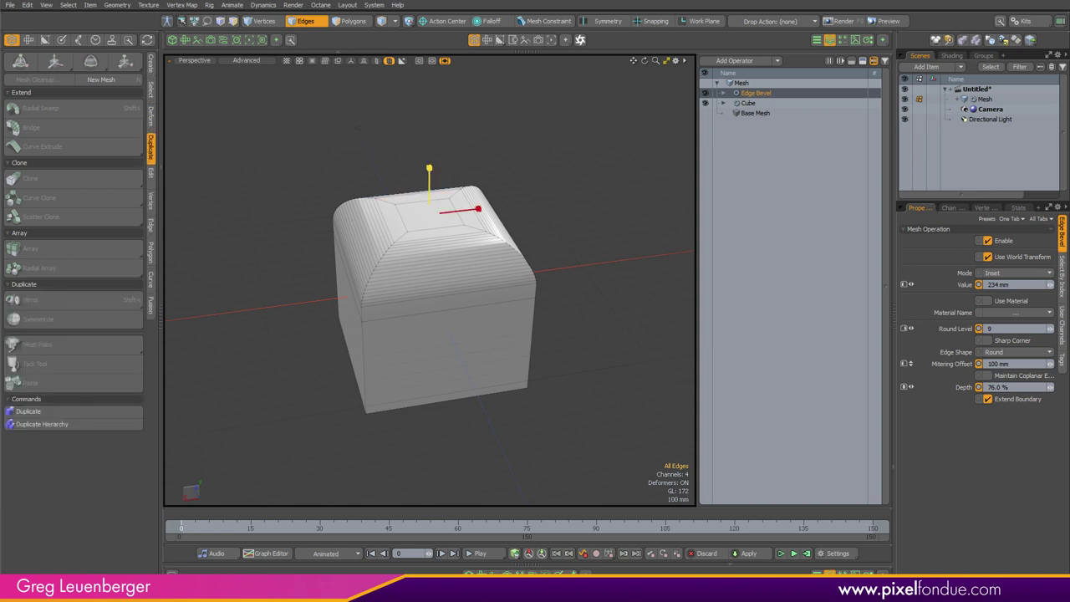
pyautogui.moveTo(430, 169); pyautogui.dragTo(439, 164)
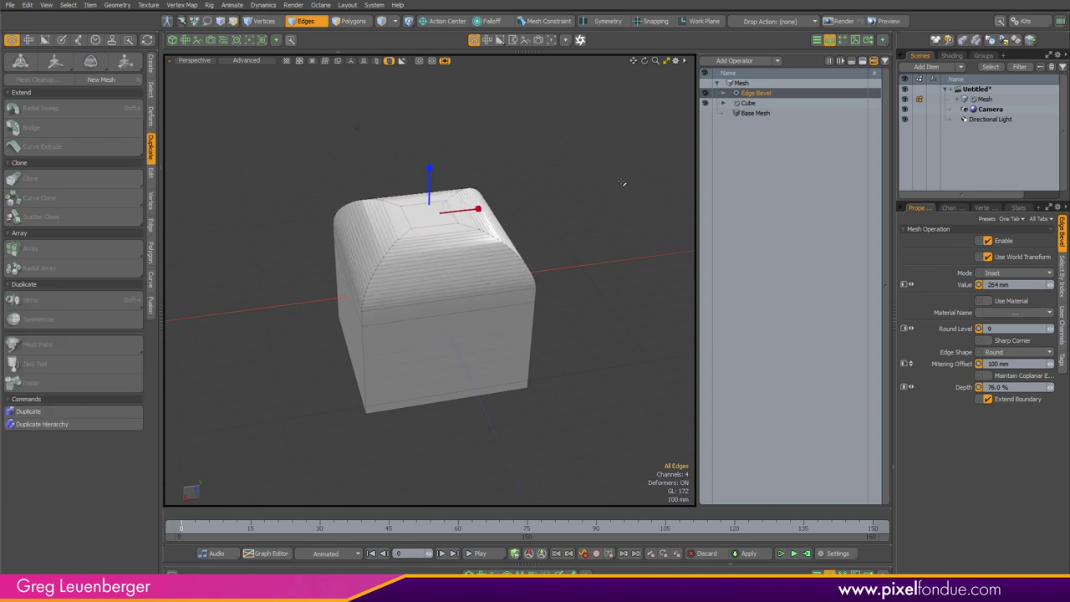
pyautogui.press('space')
pyautogui.moveTo(399, 139); pyautogui.dragTo(659, 183, button='right')
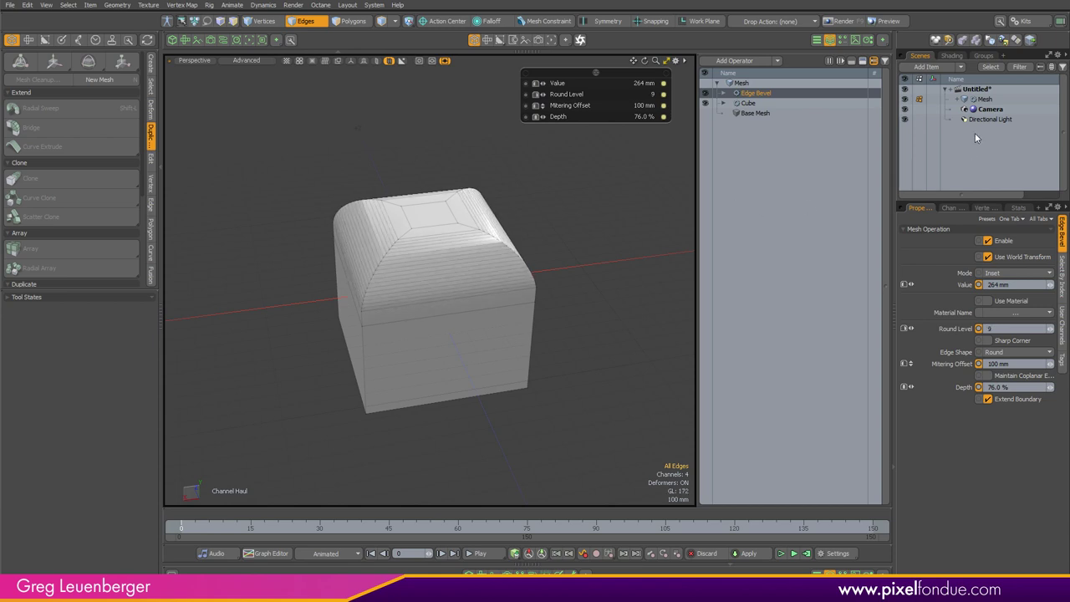
# - Create a new mesh item containing a unit cube and move the cube along X, clear of the procedural one
pyautogui.press('n')
pyautogui.keyDown('alt'); pyautogui.keyDown('shift'); pyautogui.moveTo(434, 284); pyautogui.dragTo(566, 263); pyautogui.keyUp('shift'); pyautogui.keyUp('alt')
pyautogui.click(151, 65)
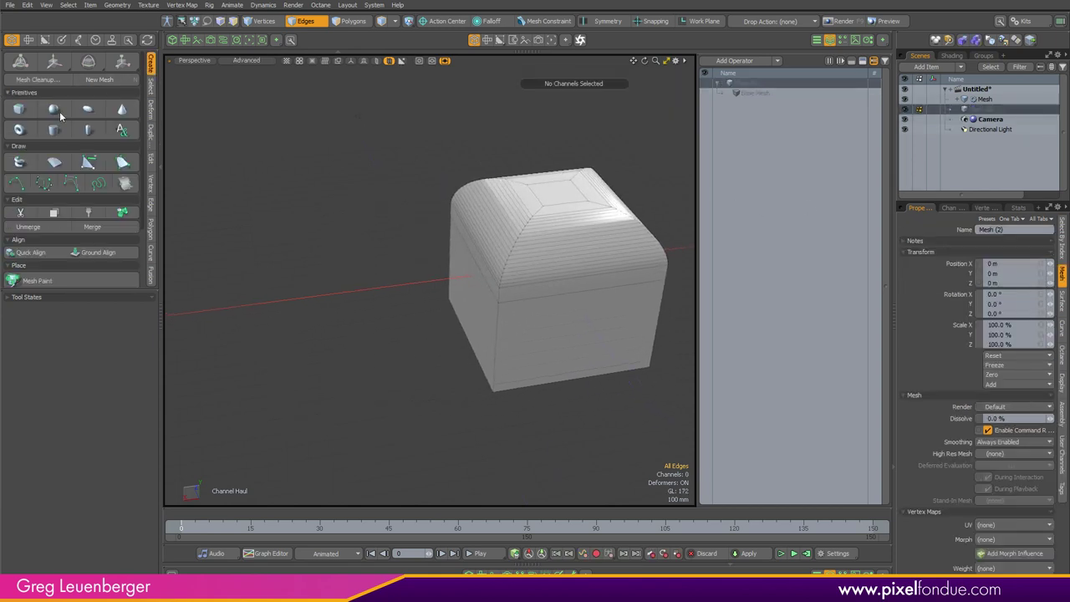
pyautogui.keyDown('shift'); pyautogui.click(21, 110); pyautogui.keyUp('shift')
pyautogui.press('w')
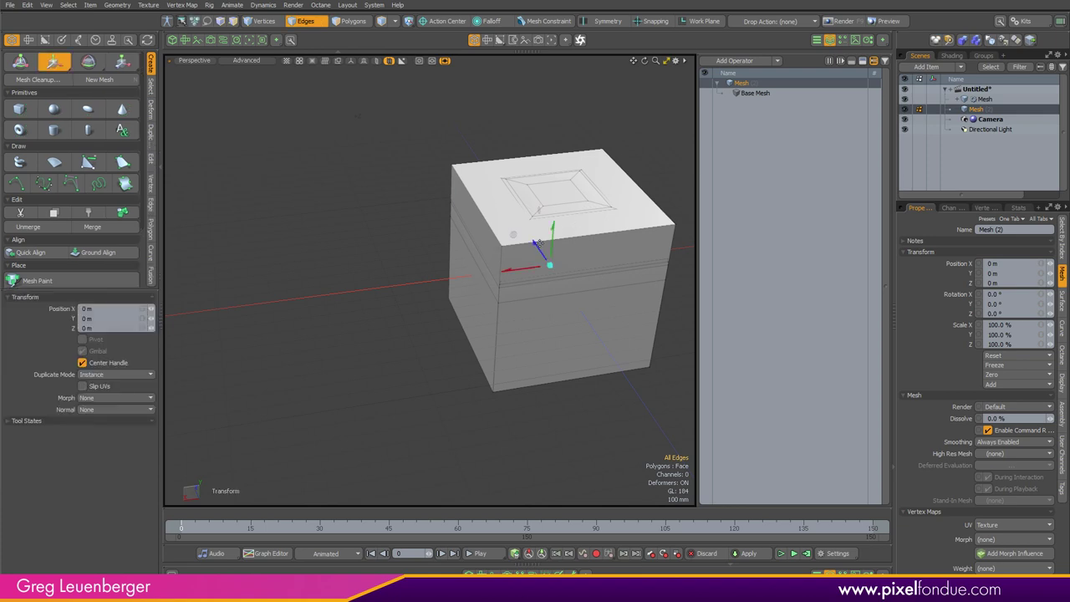
pyautogui.moveTo(511, 269); pyautogui.dragTo(359, 247)
pyautogui.press('space')
# - Select the new cube's four top edges and bevel them directly with a value of about 267 mm and round level 4
pyautogui.press('3')
pyautogui.click(326, 251)
pyautogui.hotkey('alt', '2')
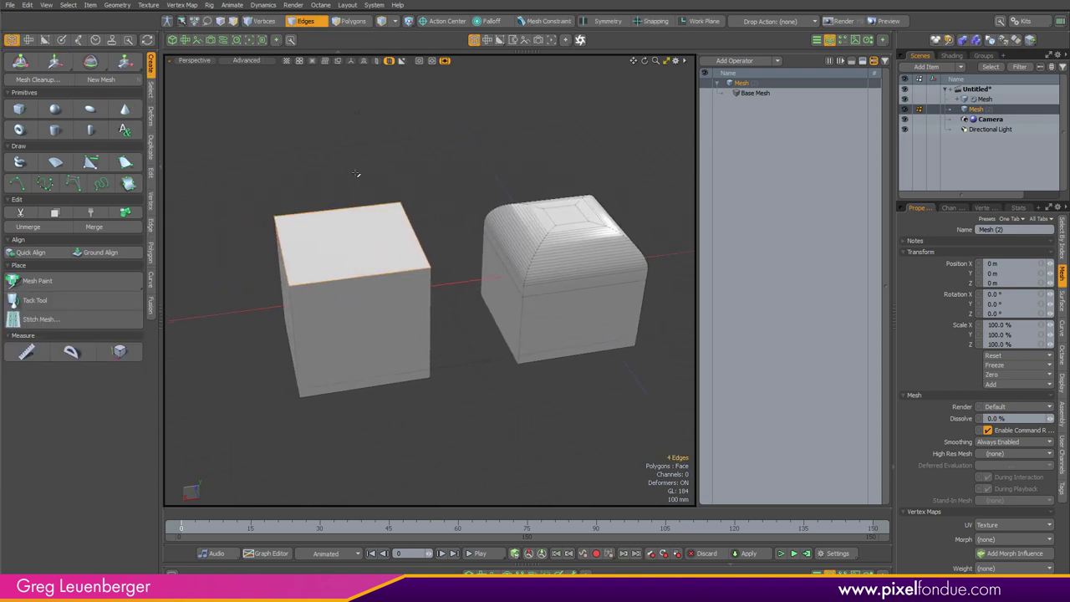
pyautogui.press('b')
pyautogui.moveTo(308, 160); pyautogui.dragTo(393, 164)
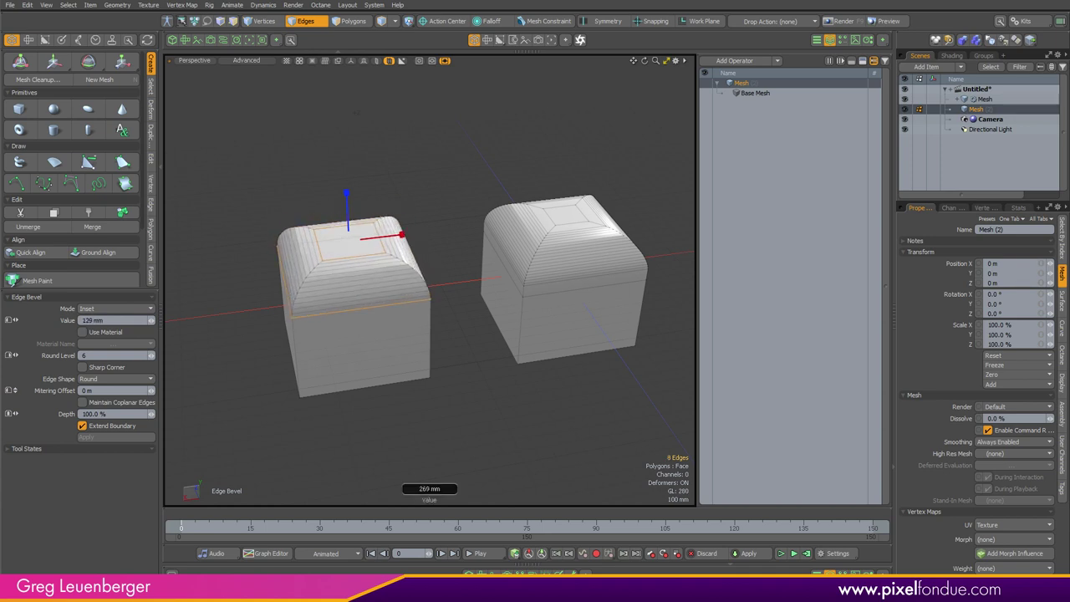
pyautogui.moveTo(393, 164); pyautogui.dragTo(376, 163, button='right')
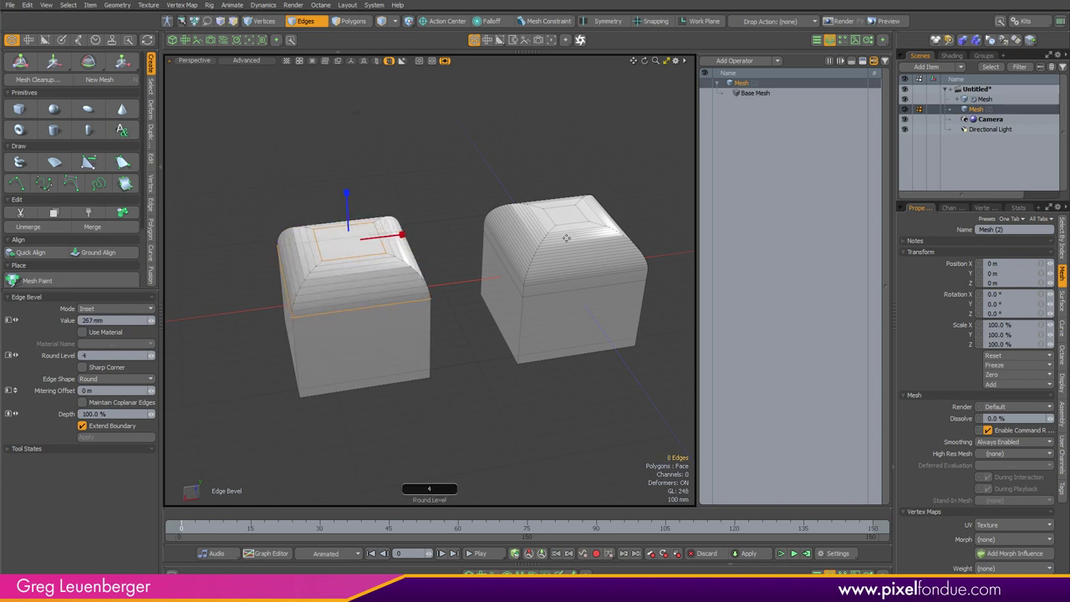
pyautogui.press('shift')
pyautogui.press('space')
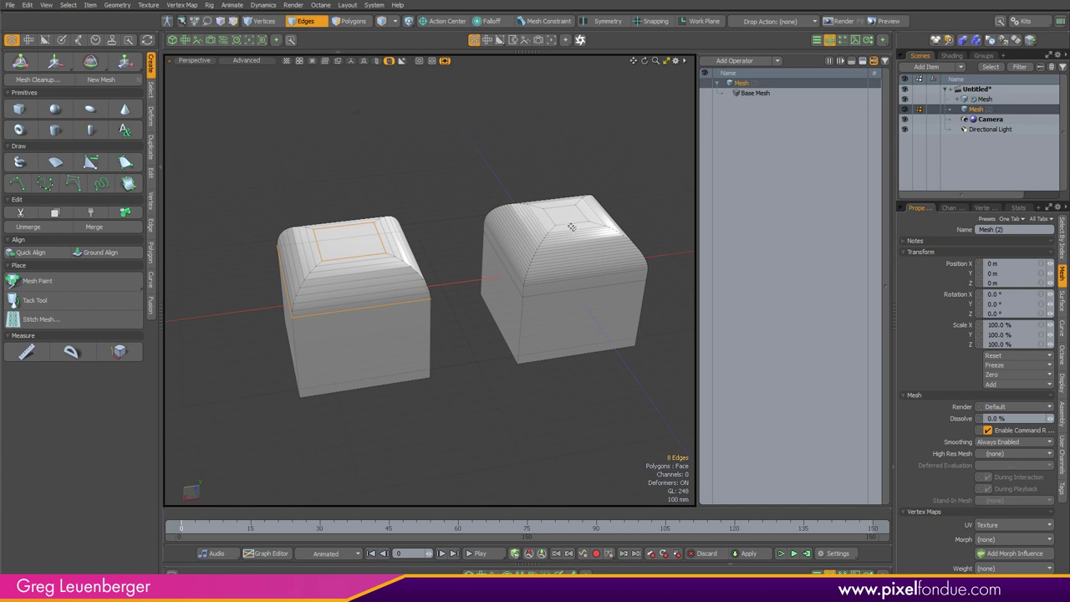
# - Reselect the procedural mesh's Edge Bevel operation and change its round level to 8 and depth to 164% with Channel Haul
pyautogui.press('5')
pyautogui.click(571, 234)
pyautogui.click(756, 94)
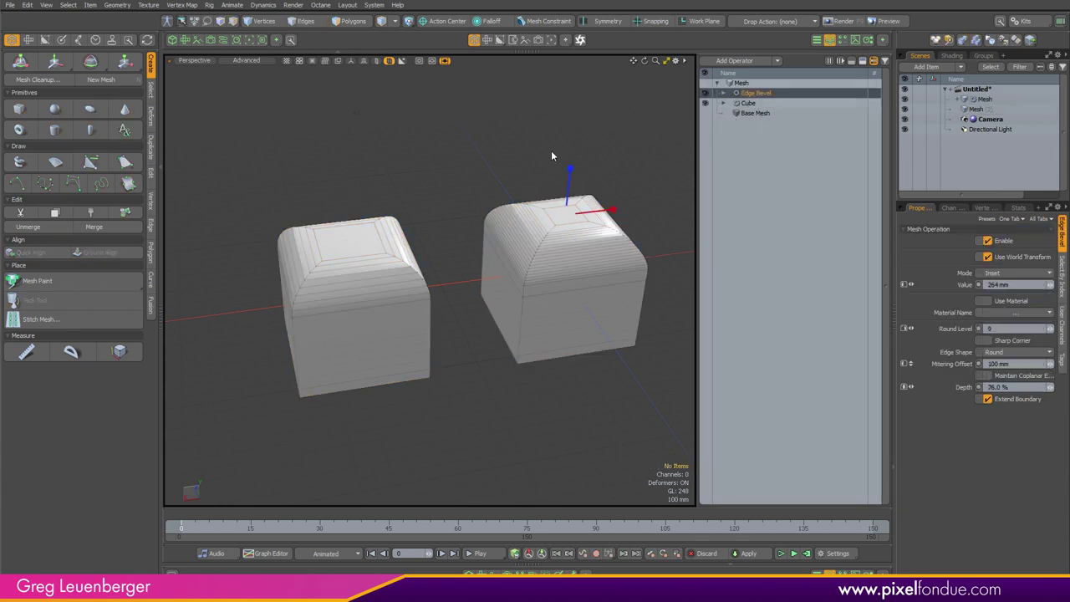
pyautogui.press('c')
pyautogui.moveTo(493, 165)
pyautogui.mouseDown(button='middle')
pyautogui.moveTo(451, 166)
pyautogui.moveTo(527, 166)
pyautogui.moveTo(501, 165)
pyautogui.mouseUp(button='middle')
pyautogui.moveTo(501, 165); pyautogui.dragTo(474, 167)
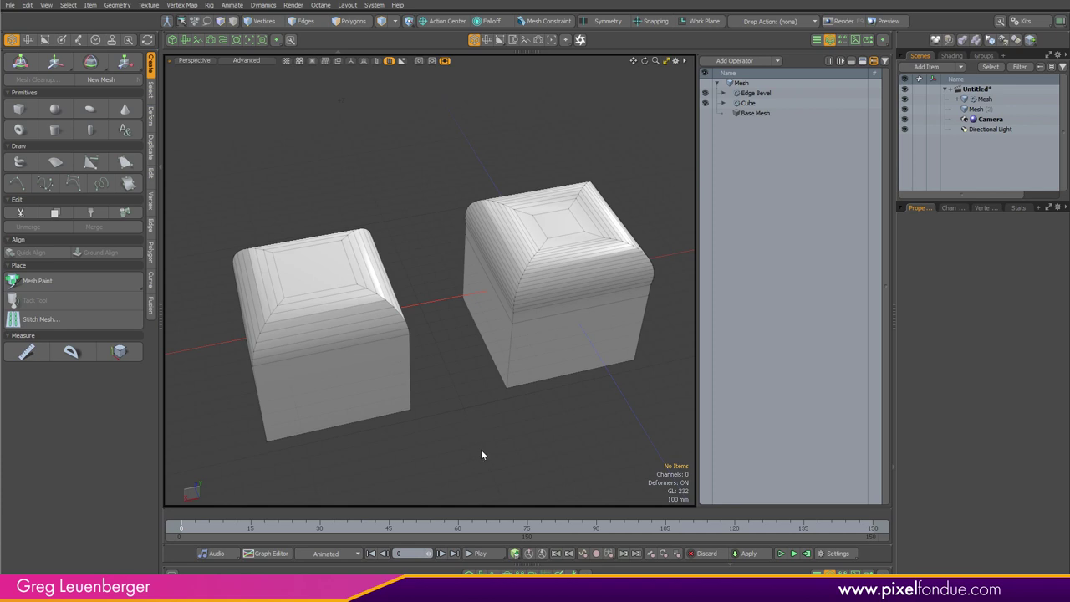
pyautogui.click(762, 94)
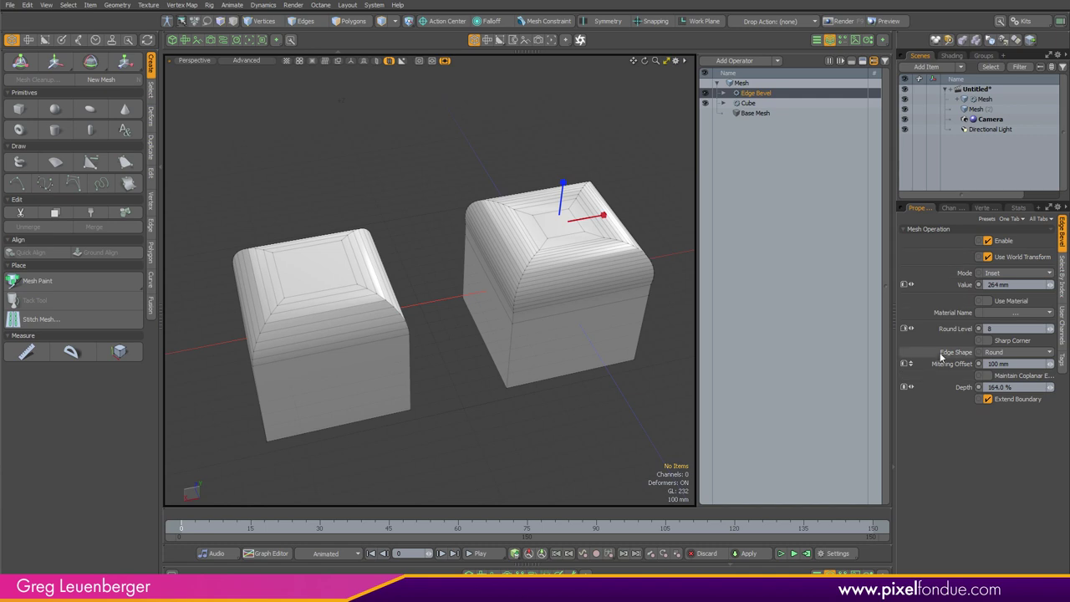
# - Select the directly modelled cube's top polygon, grow the selection by one ring and start the Polygon Bevel tool
pyautogui.click(334, 339)
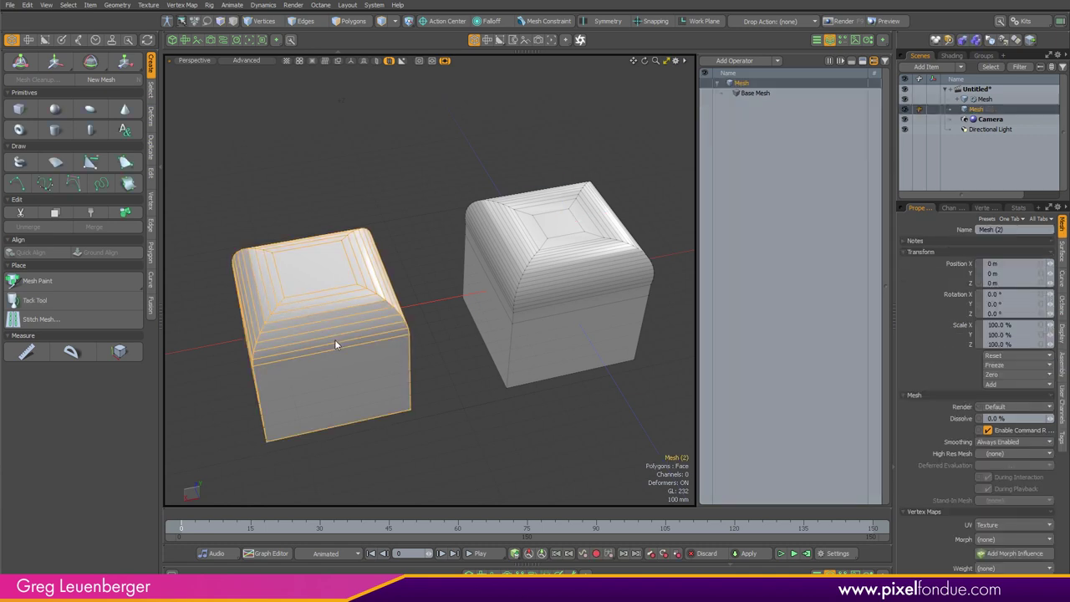
pyautogui.press('3')
pyautogui.click(322, 270)
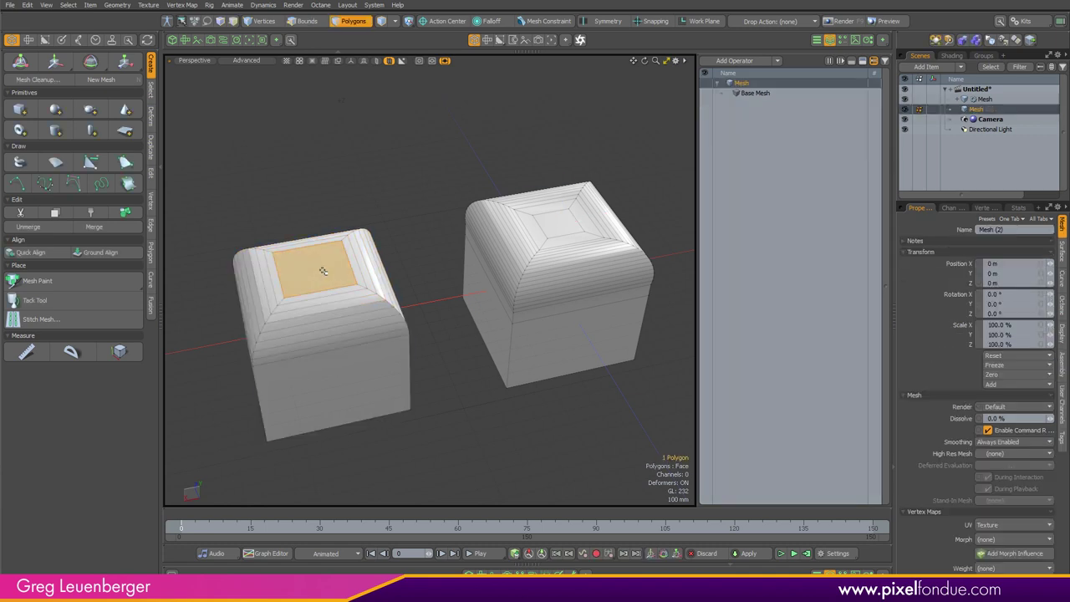
pyautogui.hotkey('shift', 'Up')
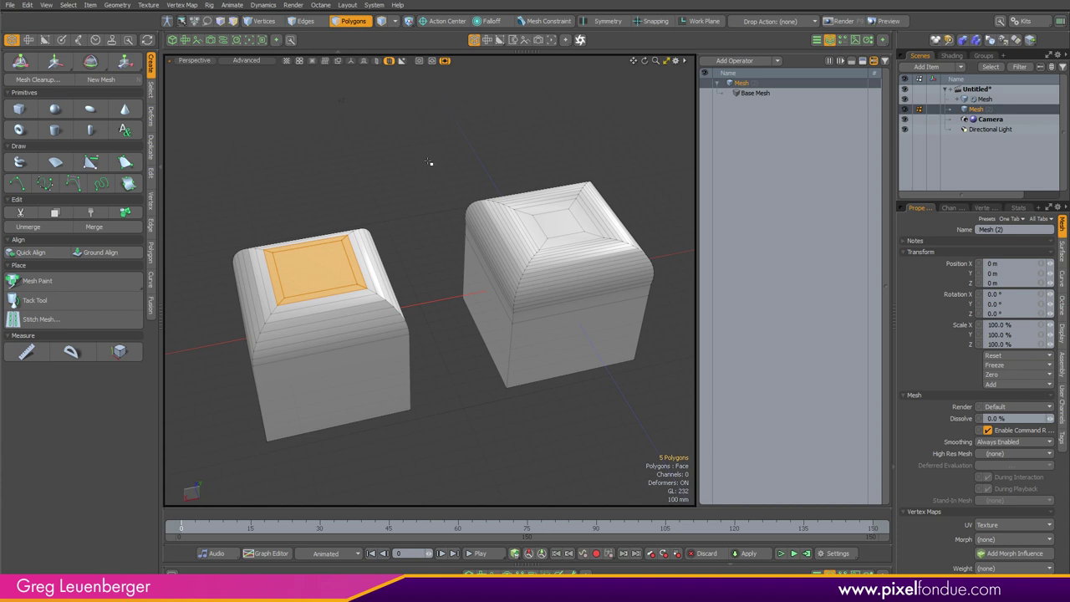
pyautogui.press('b')
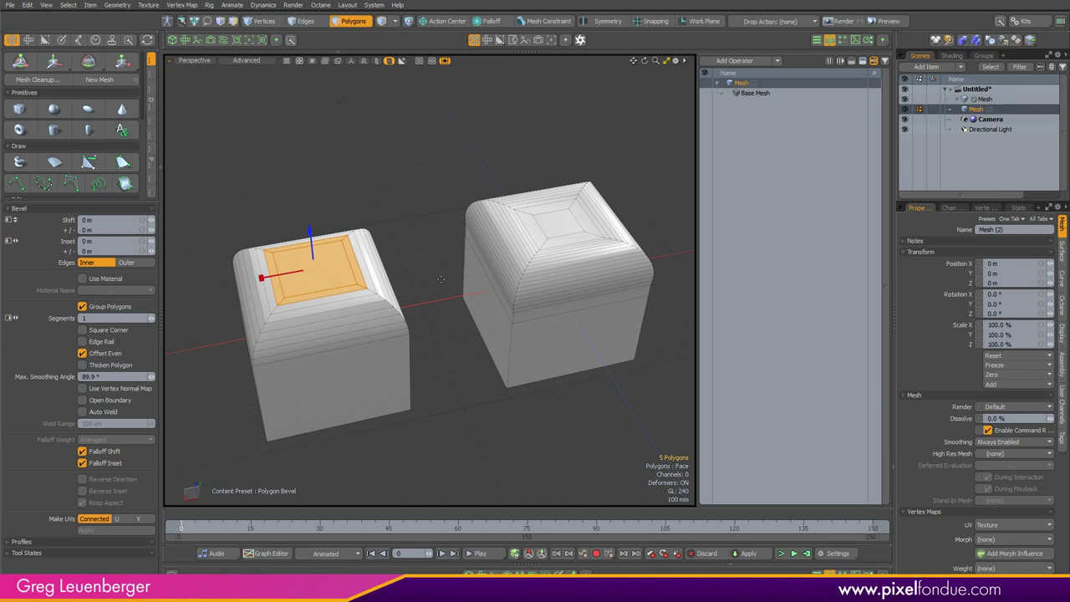
# - Show and hide the Polygon Bevel's settings in the Mini Properties popup, then drop the tool
pyautogui.hotkey('ctrl', 'Tab')
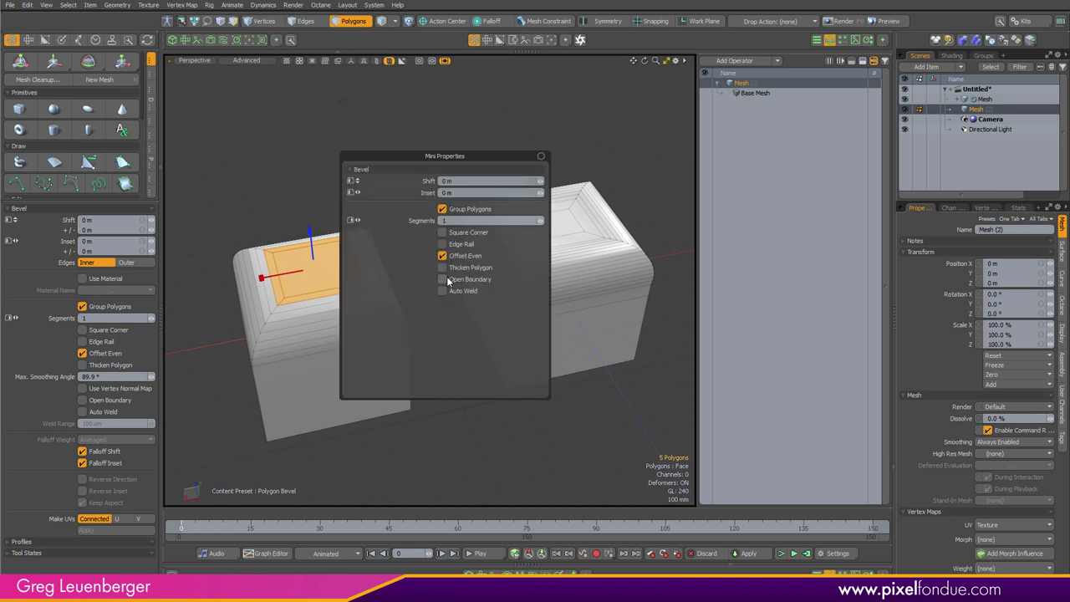
pyautogui.press('k')
pyautogui.press('k')
pyautogui.press('k')
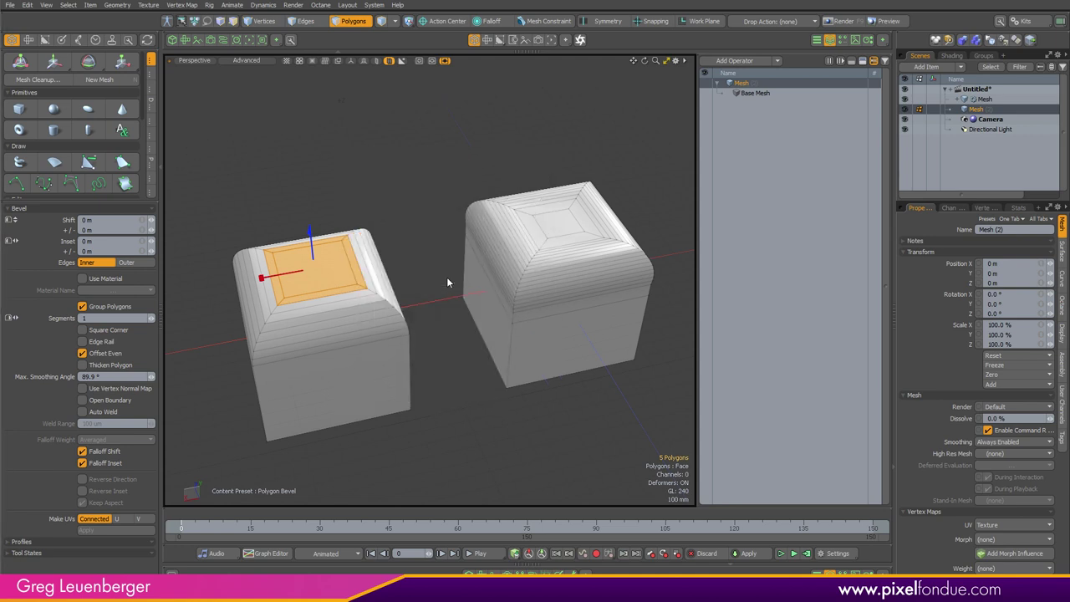
pyautogui.hotkey('ctrl', 'Tab')
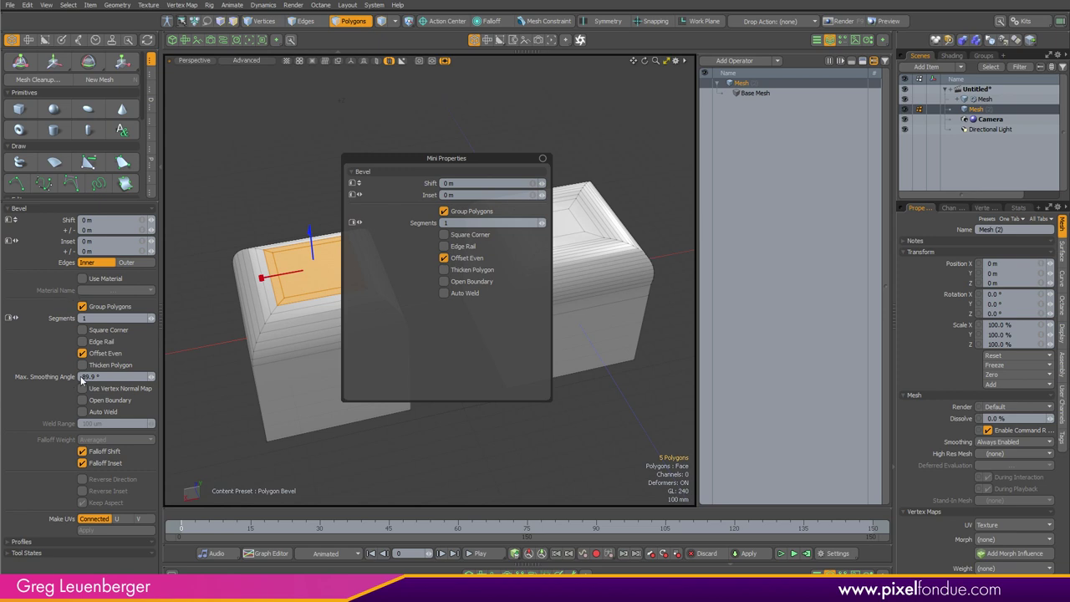
pyautogui.hotkey('ctrl', 'Tab')
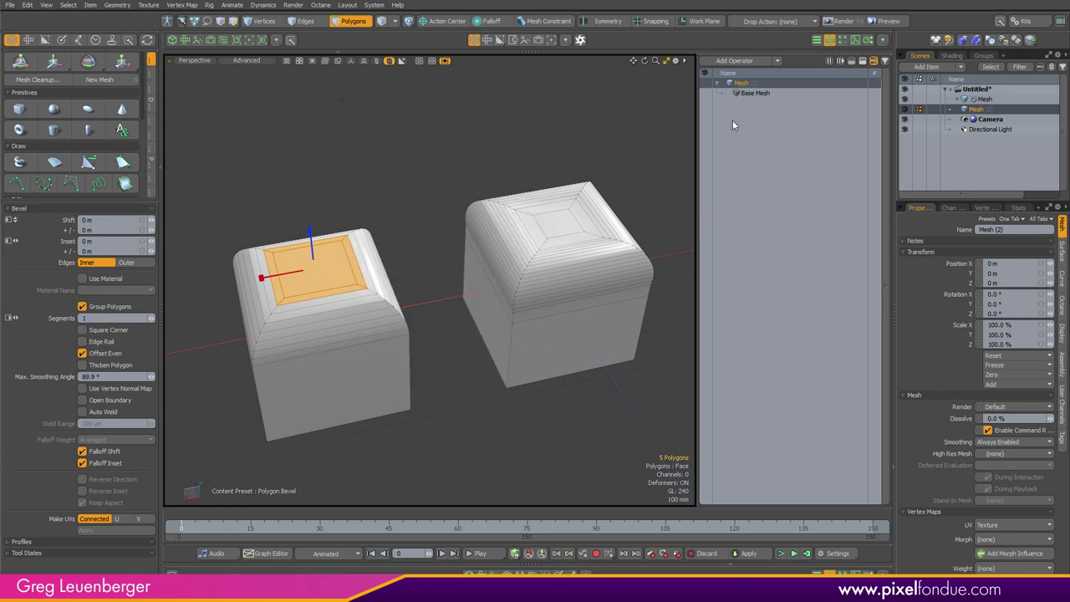
pyautogui.press('space')
# - Select the procedural mesh's Edge Bevel operation and show its settings in the Mini Properties popup
pyautogui.press('5')
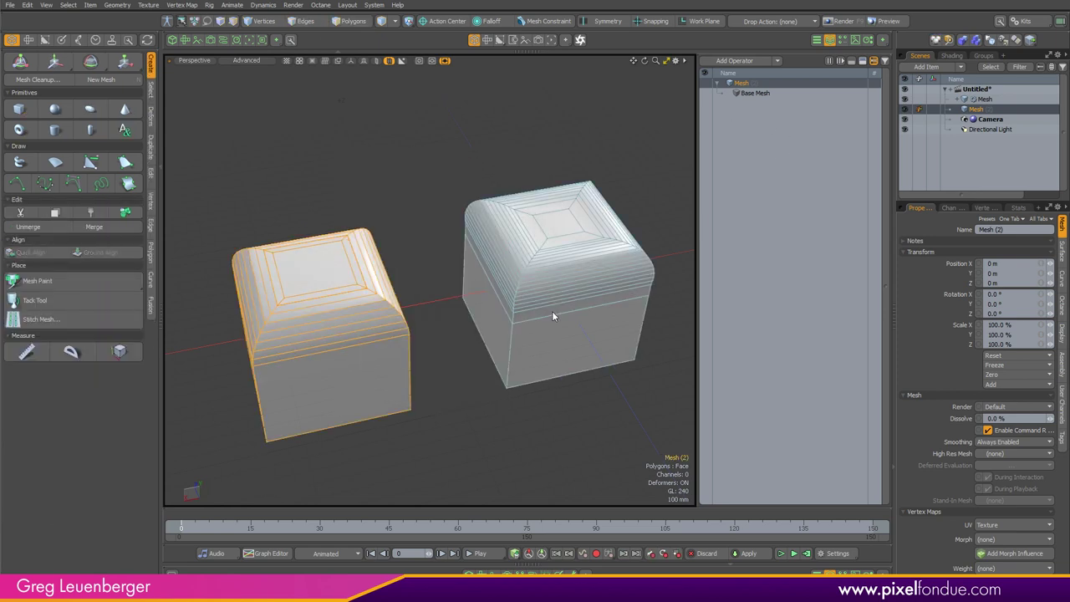
pyautogui.click(551, 309)
pyautogui.click(755, 92)
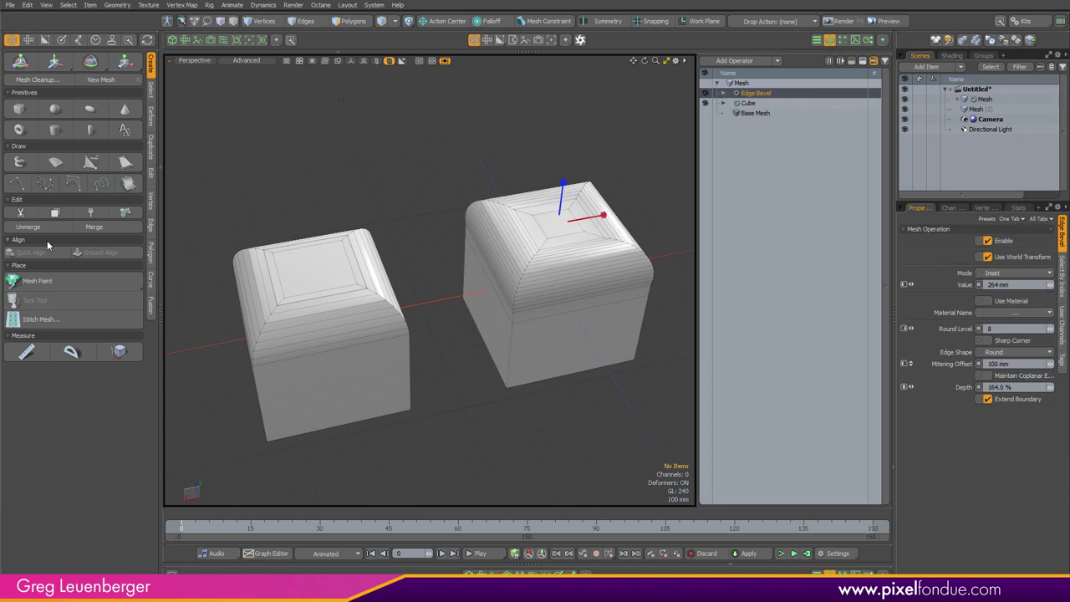
pyautogui.hotkey('ctrl', 'Tab')
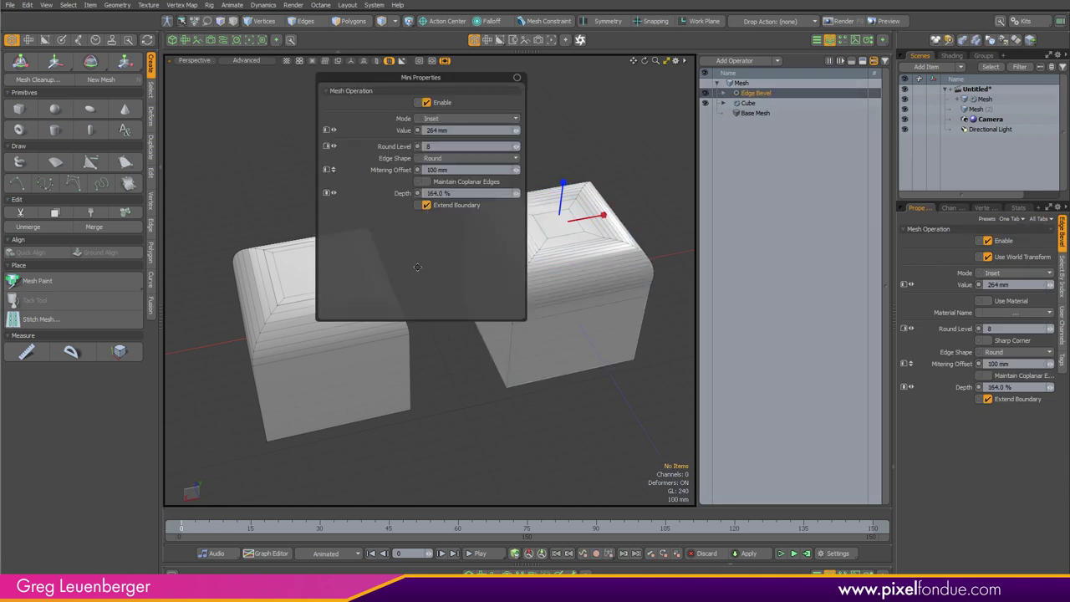
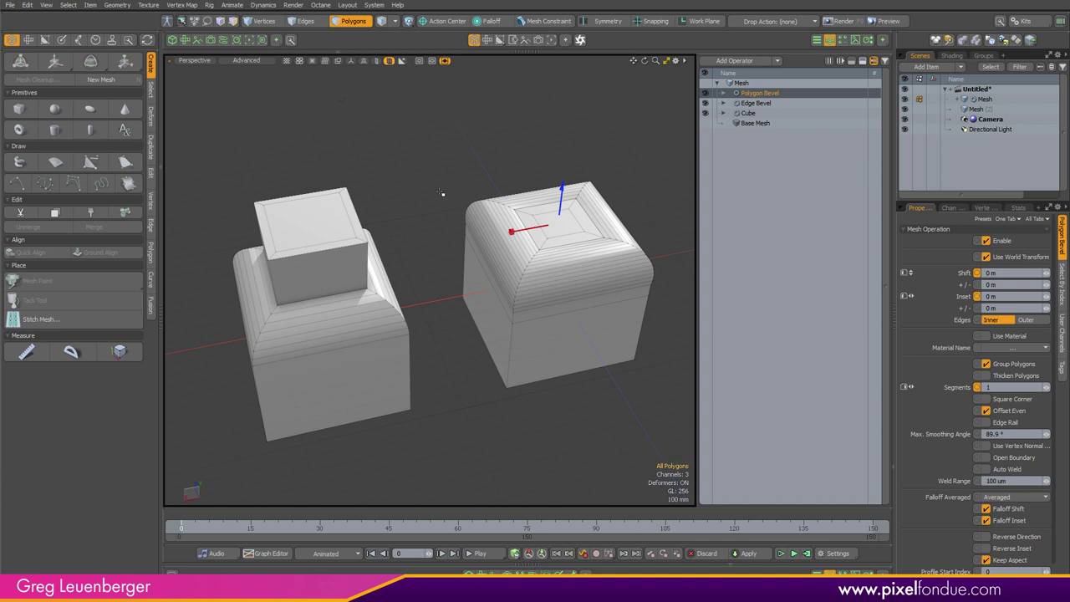
# - Haul the Polygon Bevel operation's shift to 312 mm and inset to 38 mm, and switch off Group Polygons in Mini Properties
pyautogui.moveTo(425, 184)
pyautogui.mouseDown()
pyautogui.moveTo(514, 184)
pyautogui.moveTo(437, 185)
pyautogui.mouseUp()
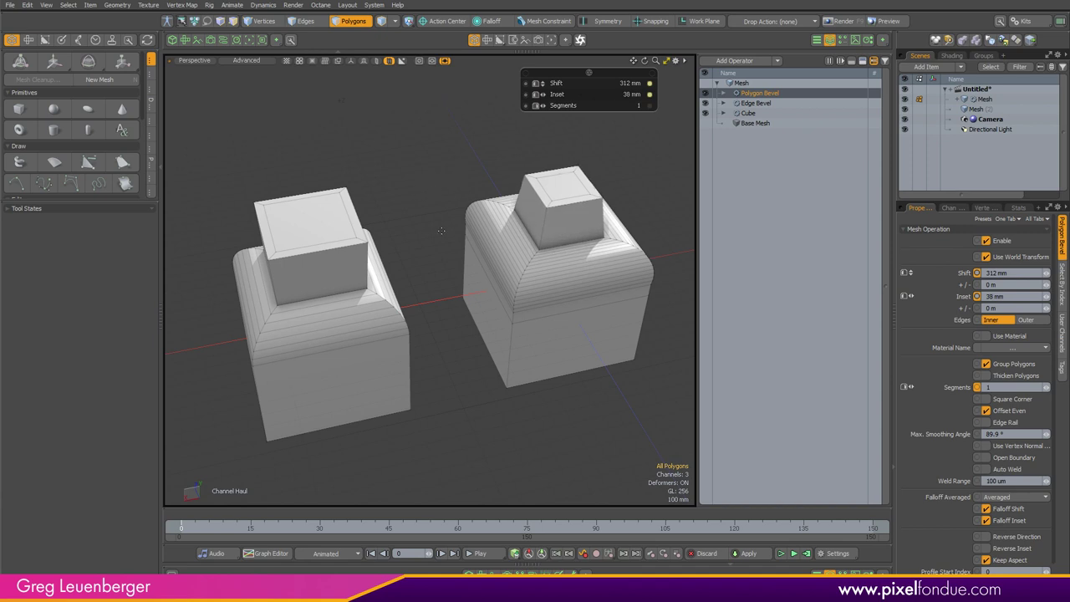
pyautogui.press('k')
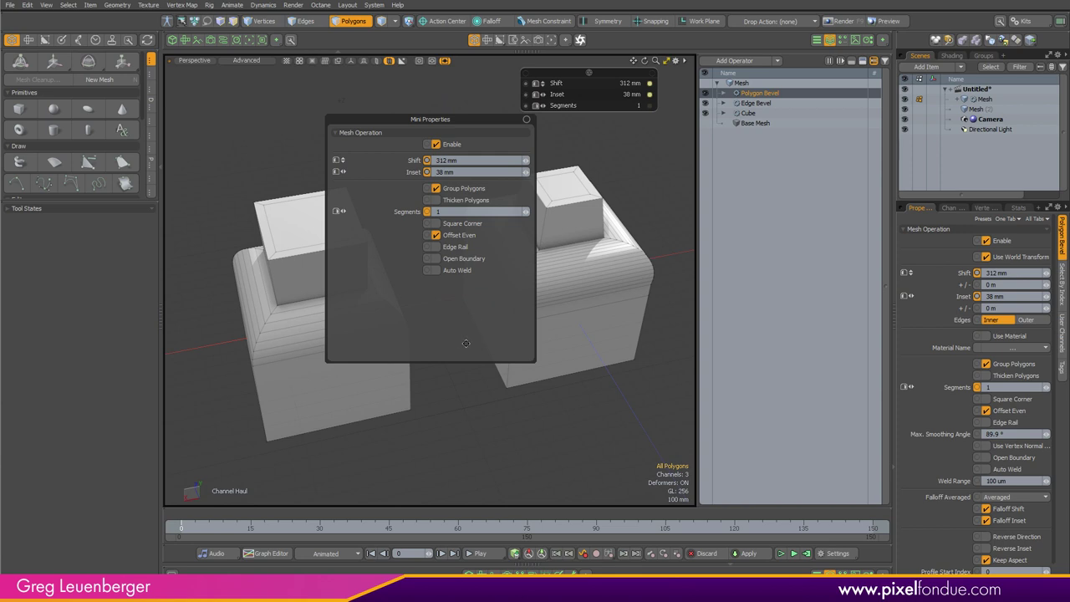
pyautogui.click(435, 188)
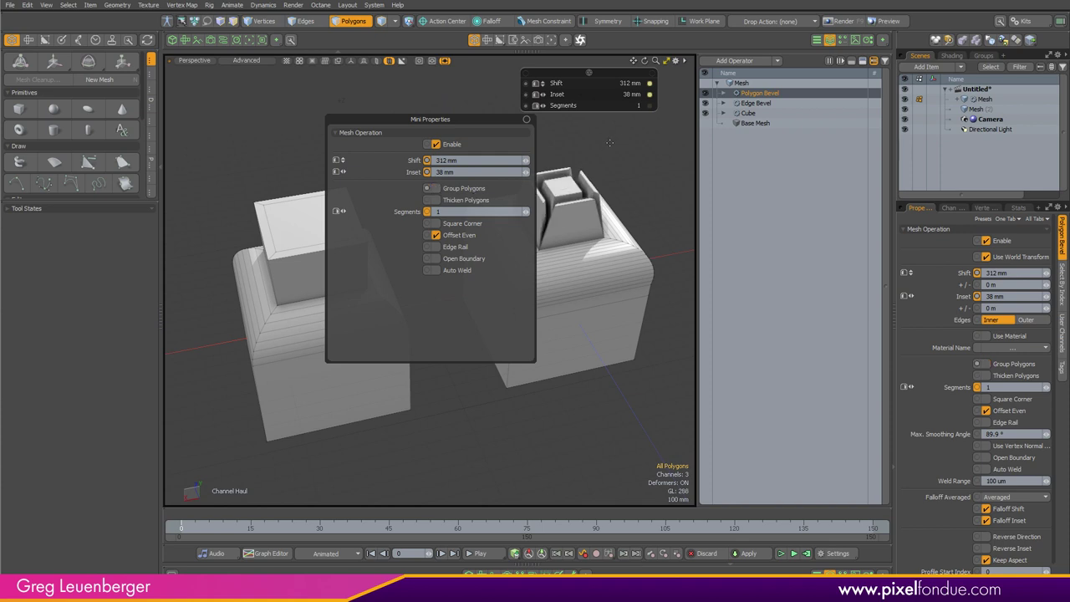
# - Haul the Polygon Bevel's inset to 32 mm and turn Group Polygons back on in Mini Properties
pyautogui.keyDown('ctrl'); pyautogui.keyDown('alt'); pyautogui.moveTo(572, 176); pyautogui.dragTo(657, 181); pyautogui.keyUp('alt'); pyautogui.keyUp('ctrl')
pyautogui.moveTo(657, 180); pyautogui.dragTo(643, 181)
pyautogui.press('k')
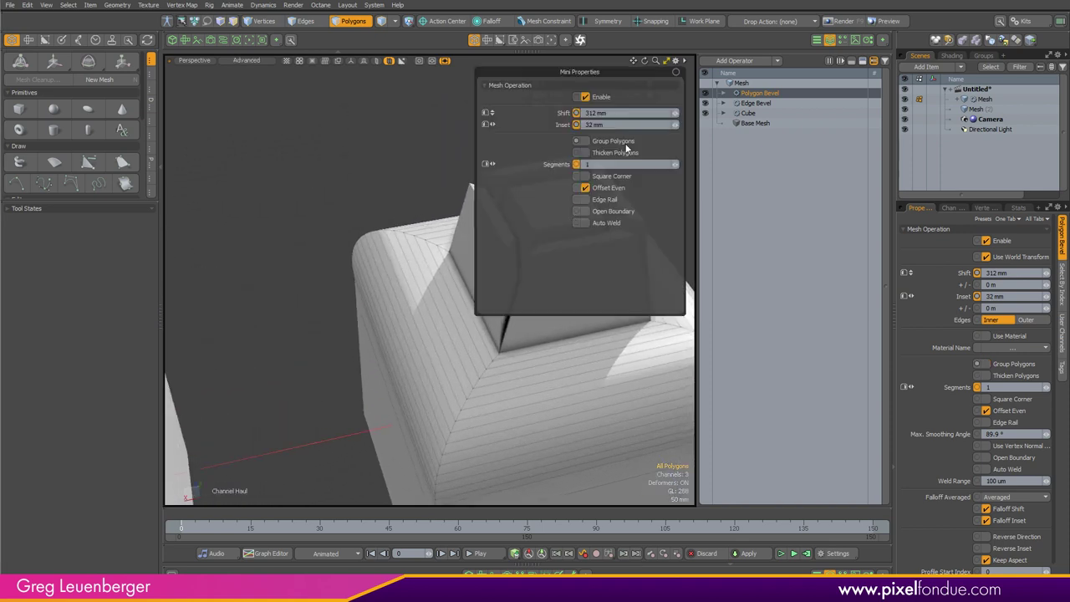
pyautogui.click(617, 140)
# - Move the Mini Properties popup clear of the mesh and set the Polygon Bevel's shift and inset to 150 mm each
pyautogui.moveTo(637, 72); pyautogui.dragTo(378, 127)
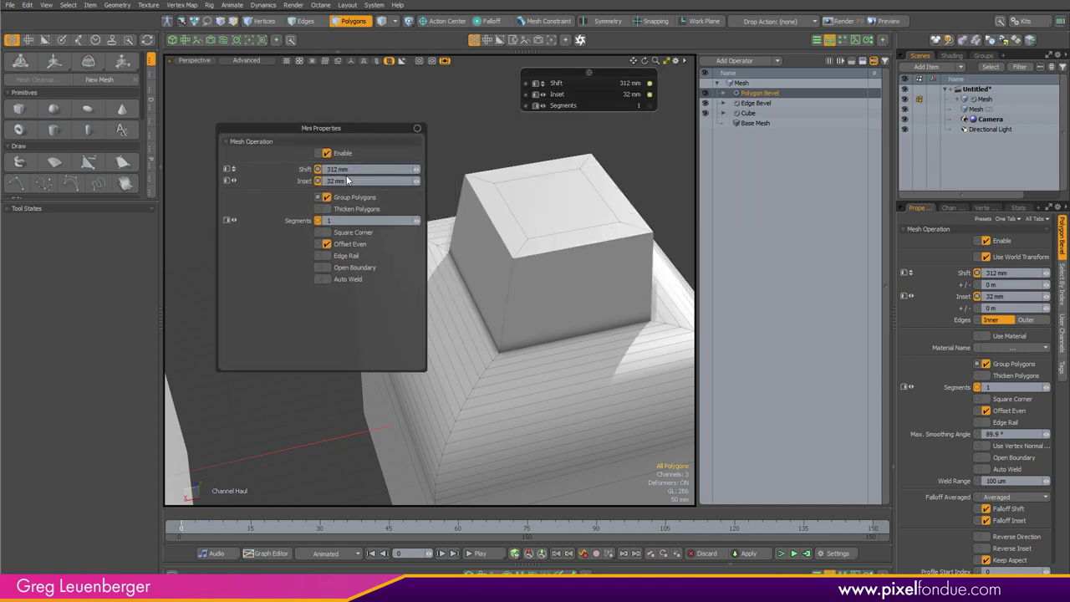
pyautogui.write('150')
pyautogui.press('Tab')
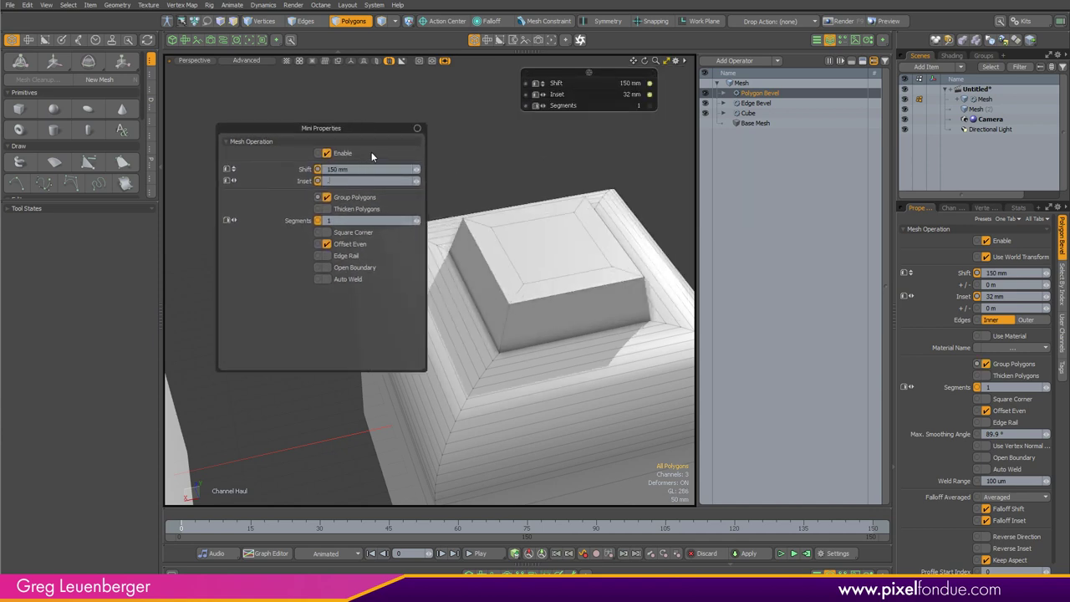
pyautogui.write('150')
pyautogui.press('Return')
pyautogui.scroll(-4, 528, 302)
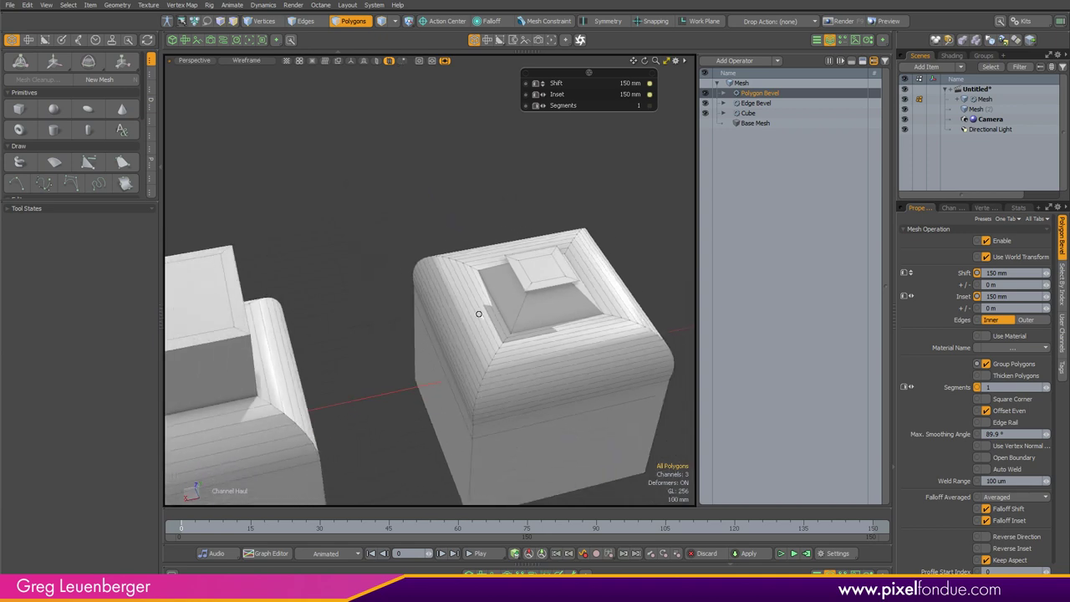
pyautogui.keyDown('alt'); pyautogui.moveTo(527, 301); pyautogui.dragTo(535, 267); pyautogui.keyUp('alt')
pyautogui.moveTo(639, 242); pyautogui.dragTo(564, 203)
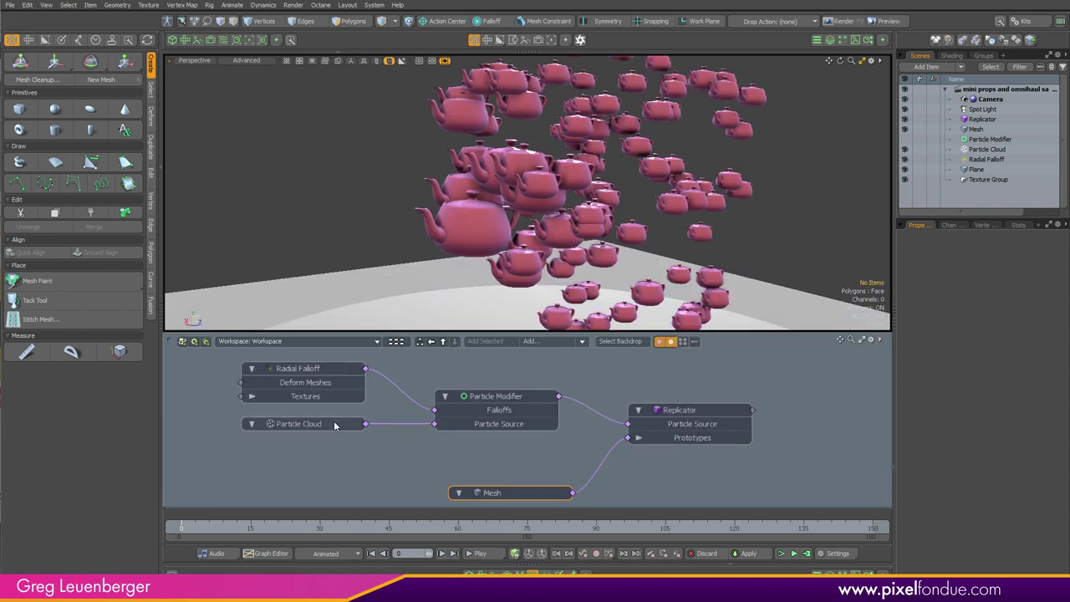
# - Select the Particle Cloud in the teapot scene, show the locators and temporarily hide the replicas to examine the cloud and source teapot
pyautogui.click(986, 149)
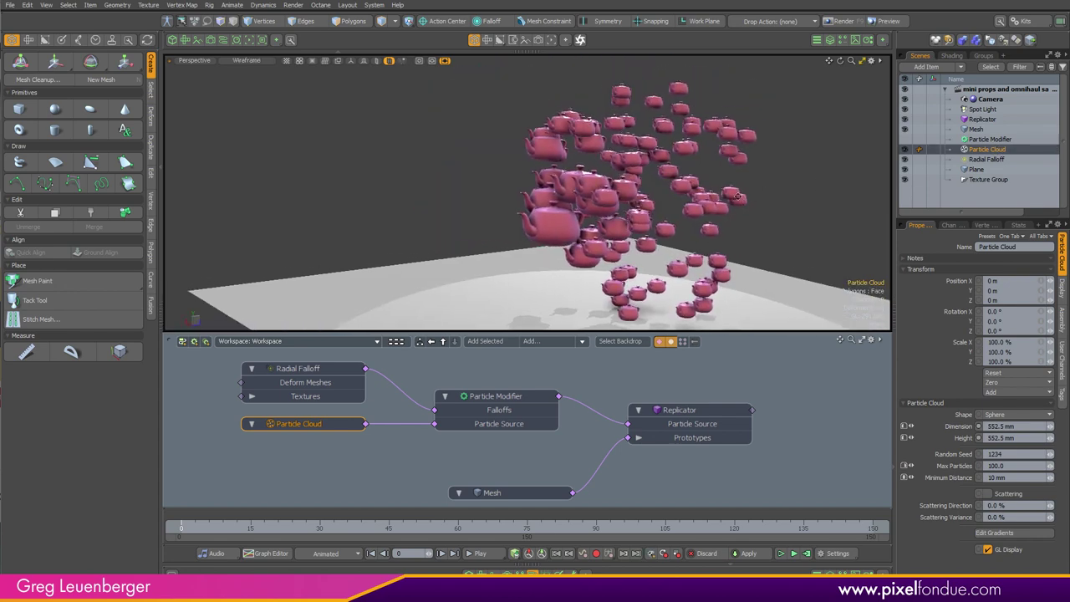
pyautogui.click(683, 183)
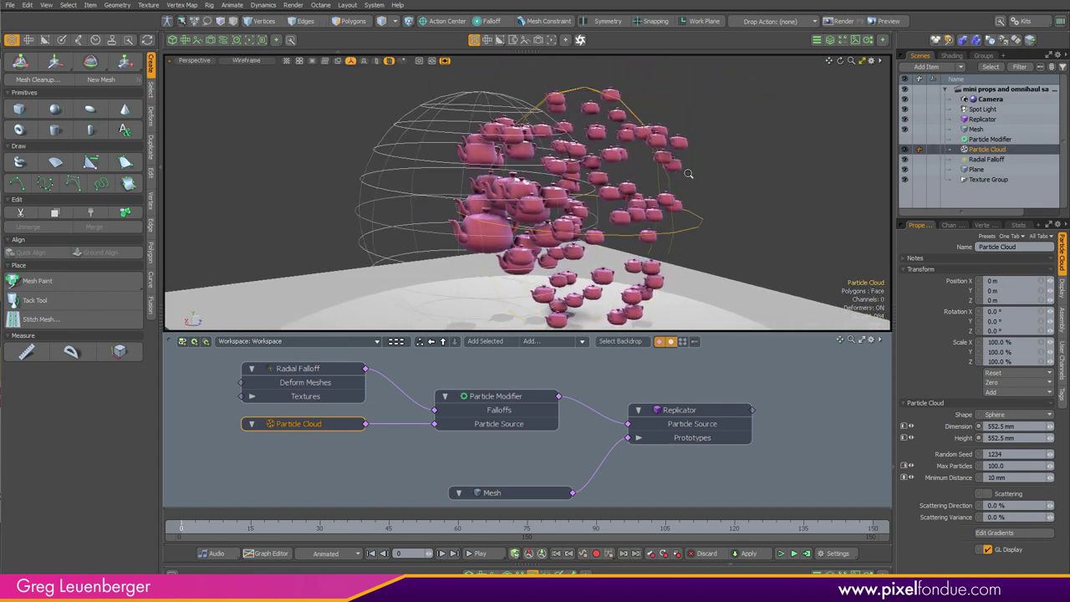
pyautogui.keyDown('ctrl'); pyautogui.keyDown('alt'); pyautogui.moveTo(688, 174); pyautogui.dragTo(753, 209); pyautogui.keyUp('alt'); pyautogui.keyUp('ctrl')
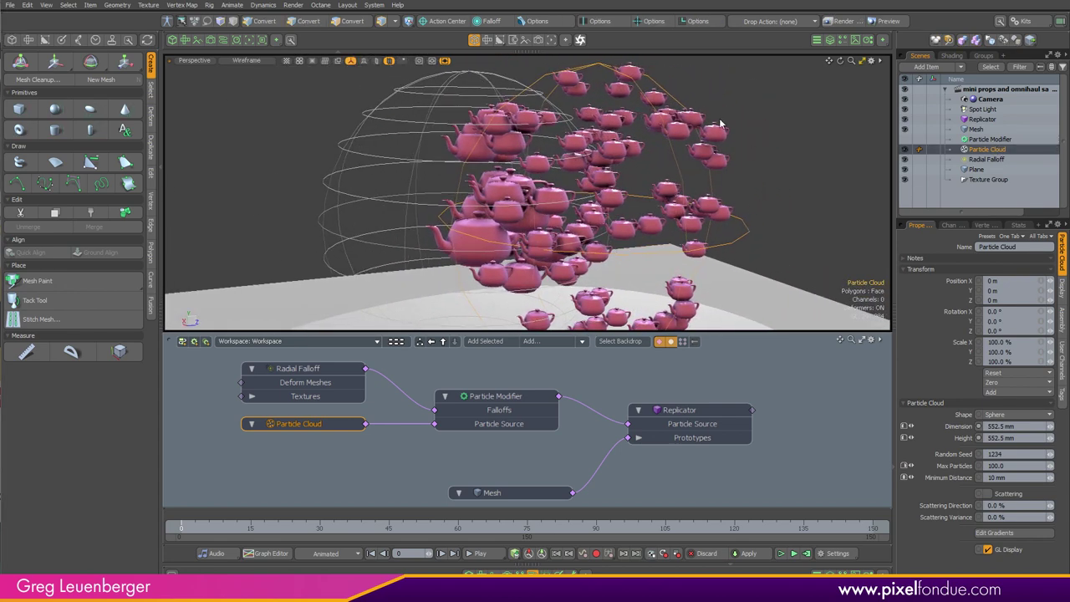
pyautogui.click(379, 61)
pyautogui.keyDown('alt'); pyautogui.moveTo(542, 125); pyautogui.dragTo(565, 151); pyautogui.keyUp('alt')
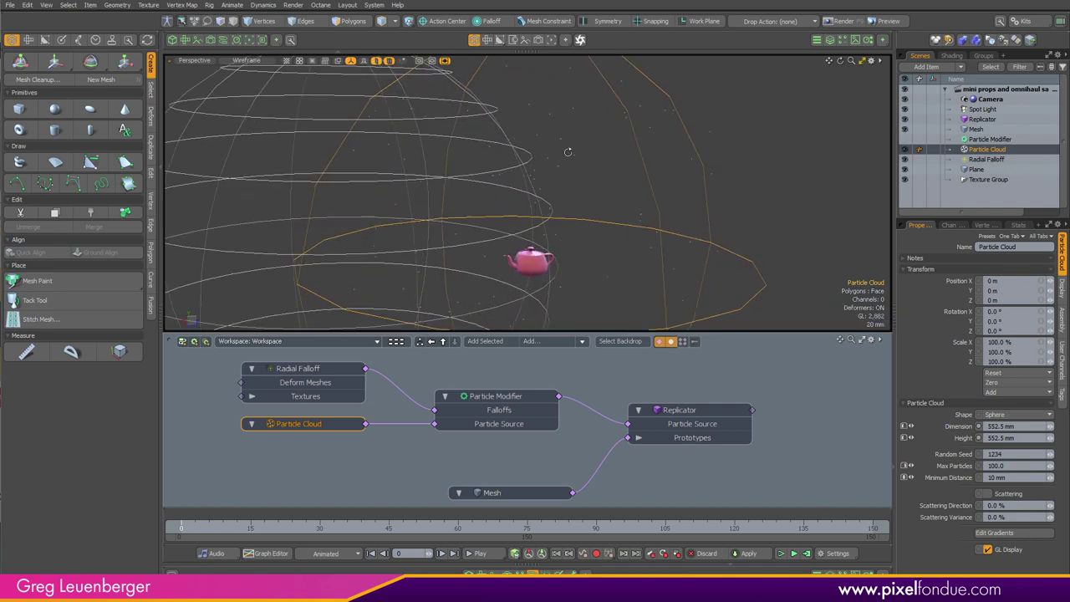
pyautogui.keyDown('ctrl'); pyautogui.keyDown('alt'); pyautogui.moveTo(632, 194); pyautogui.dragTo(603, 185); pyautogui.keyUp('alt'); pyautogui.keyUp('ctrl')
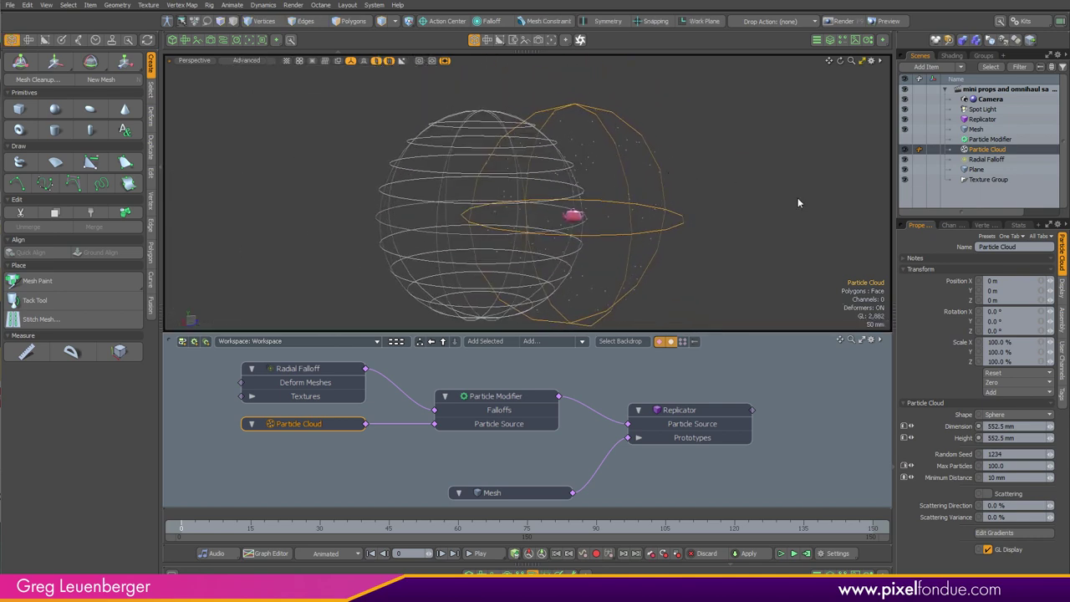
pyautogui.click(376, 61)
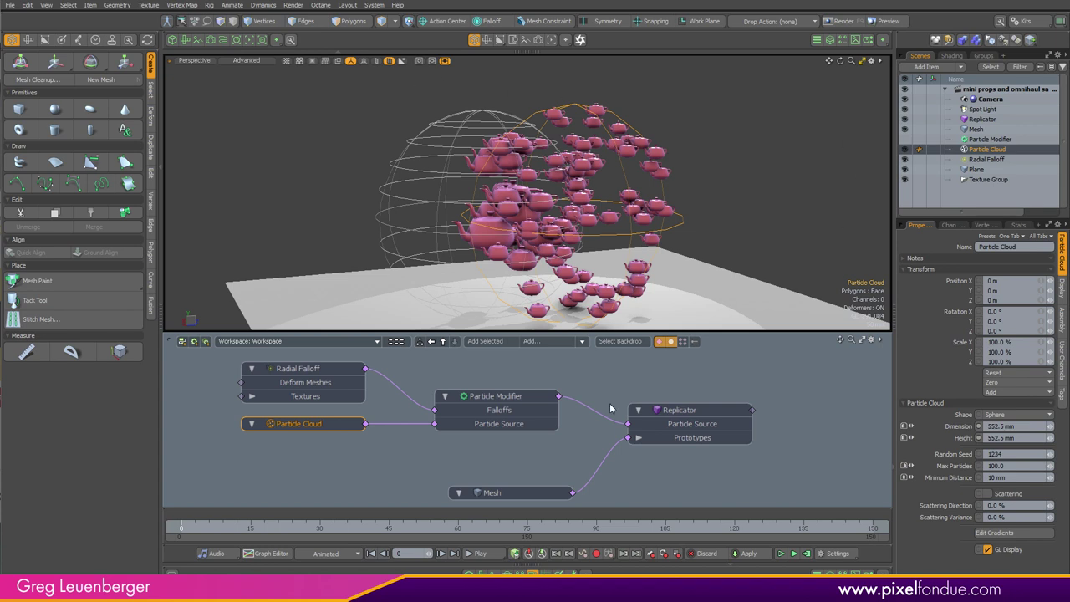
# - View the Particle Modifier's settings, and move the Radial Falloff through the teapots to a Z position of -160 mm
pyautogui.click(501, 399)
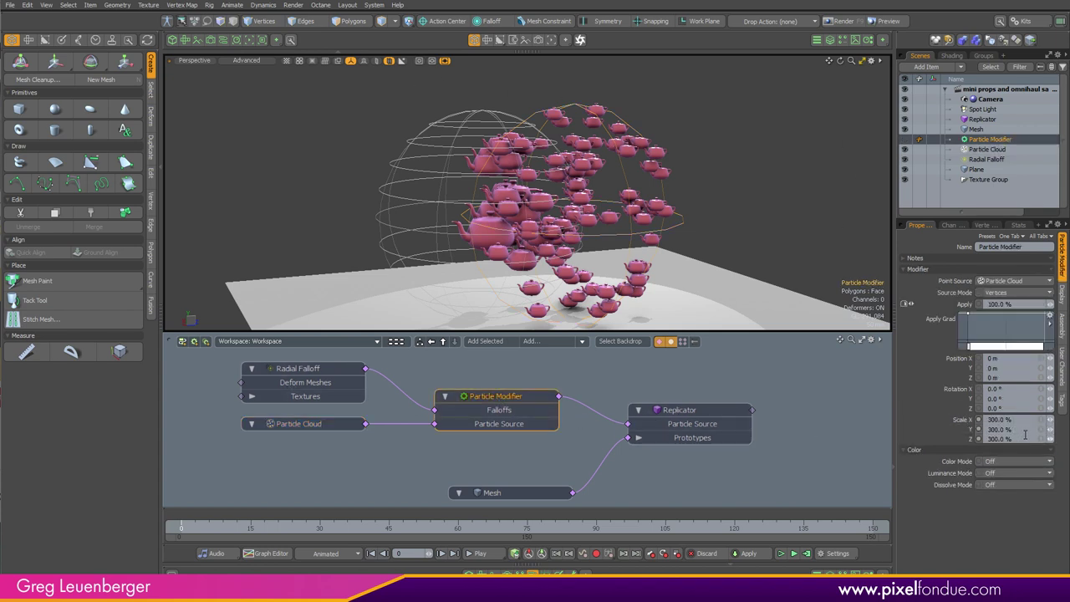
pyautogui.click(325, 371)
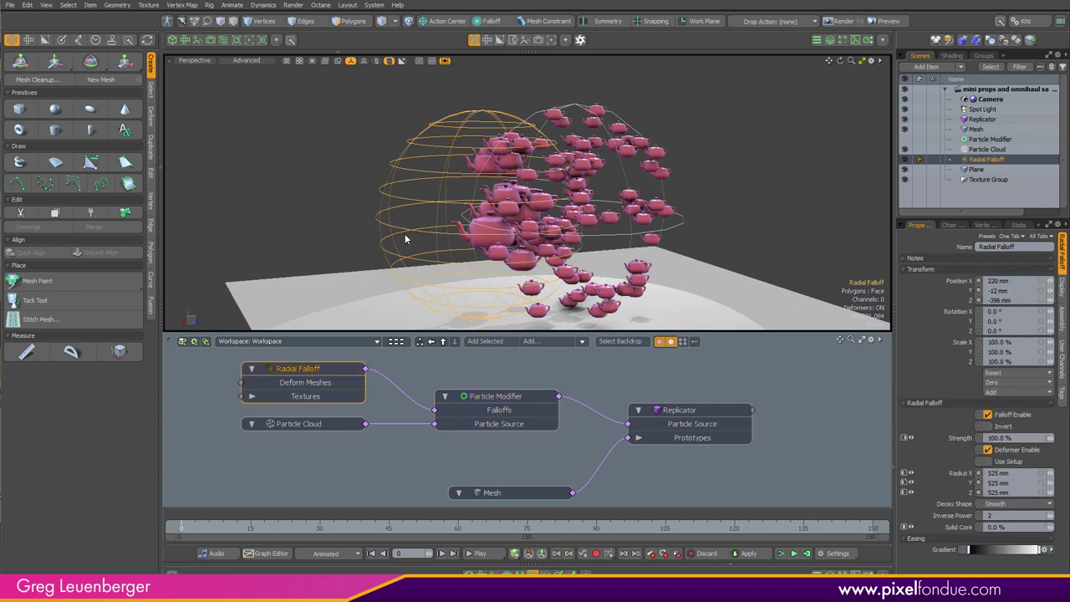
pyautogui.press('w')
pyautogui.moveTo(505, 215)
pyautogui.mouseDown()
pyautogui.moveTo(692, 216)
pyautogui.moveTo(518, 218)
pyautogui.moveTo(640, 227)
pyautogui.moveTo(430, 222)
pyautogui.moveTo(609, 232)
pyautogui.moveTo(593, 221)
pyautogui.mouseUp()
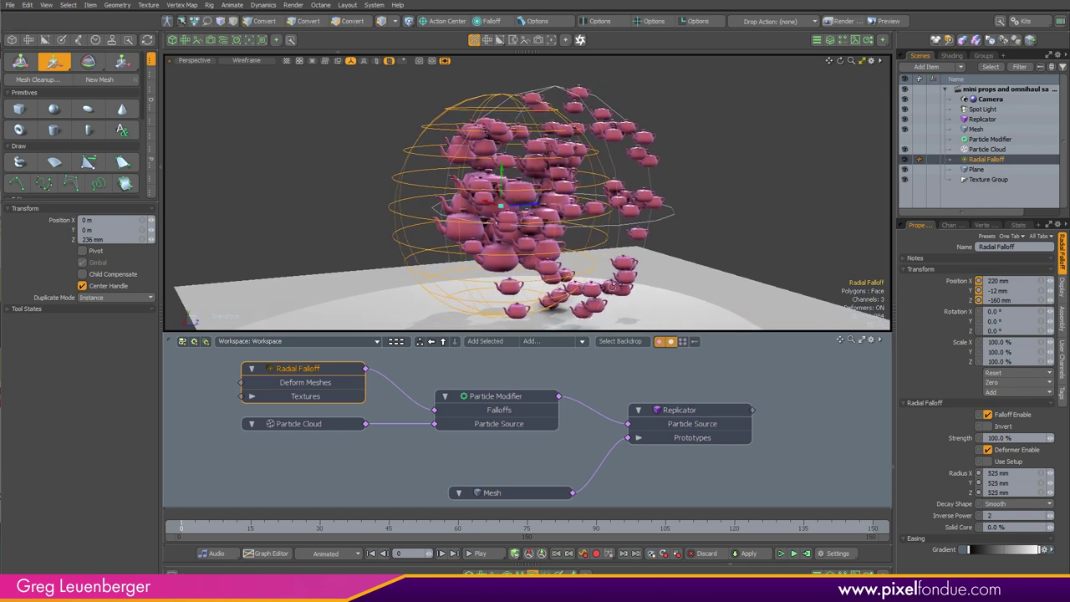
# - Select the Replicator and its prototype Mesh, hiding the replicas to examine the single source teapot
pyautogui.click(686, 429)
pyautogui.click(543, 493)
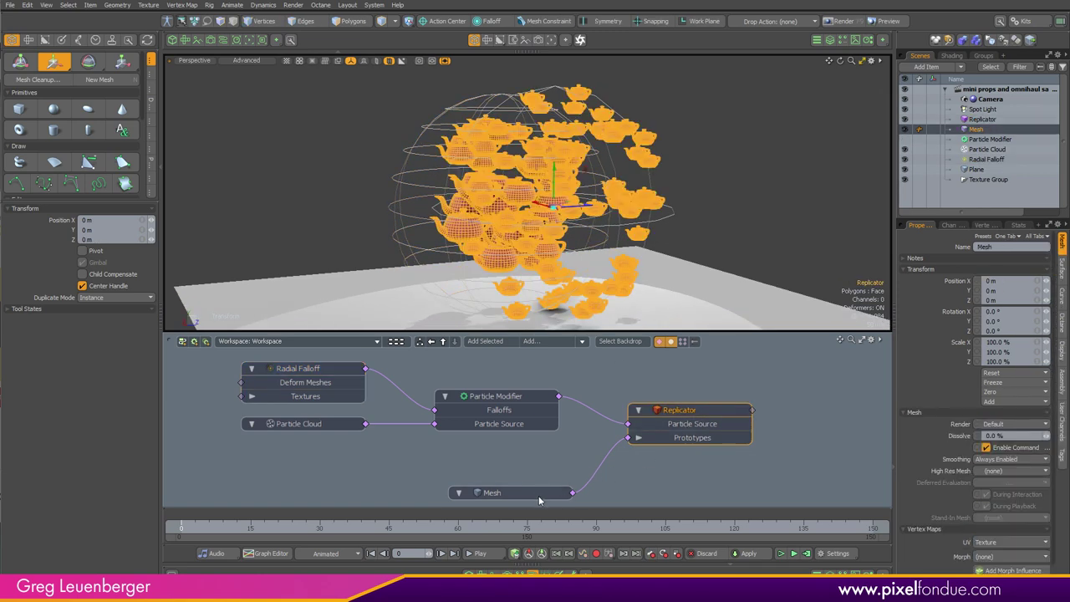
pyautogui.click(387, 64)
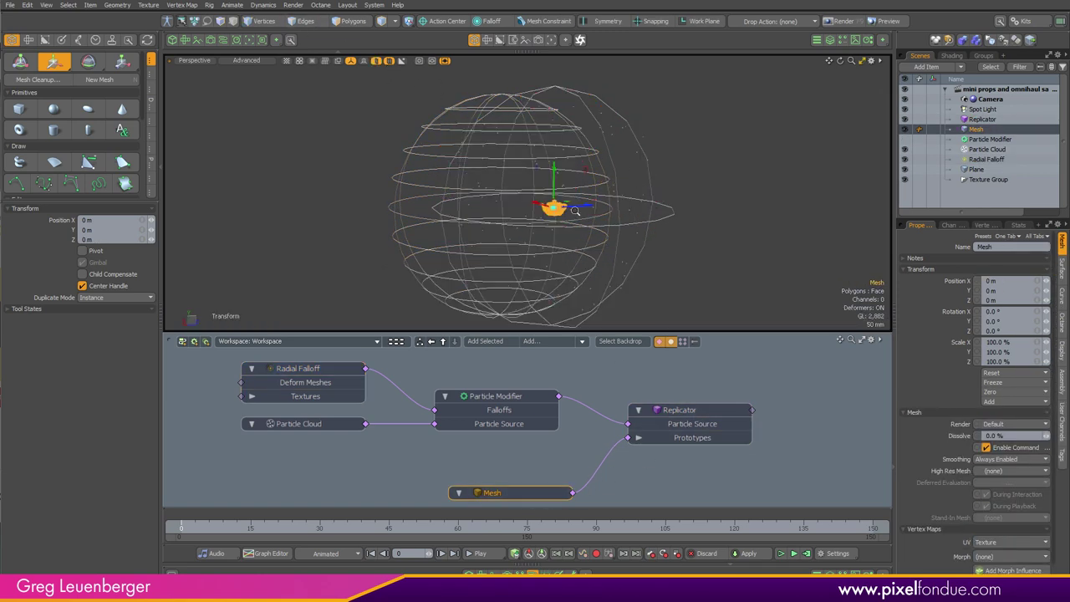
pyautogui.moveTo(575, 210)
pyautogui.keyDown('ctrl'); pyautogui.keyDown('alt'); pyautogui.mouseDown()
pyautogui.moveTo(706, 203)
pyautogui.moveTo(583, 224)
pyautogui.mouseUp(); pyautogui.keyUp('alt'); pyautogui.keyUp('ctrl')
# - Toggle on the display of lights and cameras in the viewport and show the replicas again
pyautogui.hotkey('ctrl', '3')
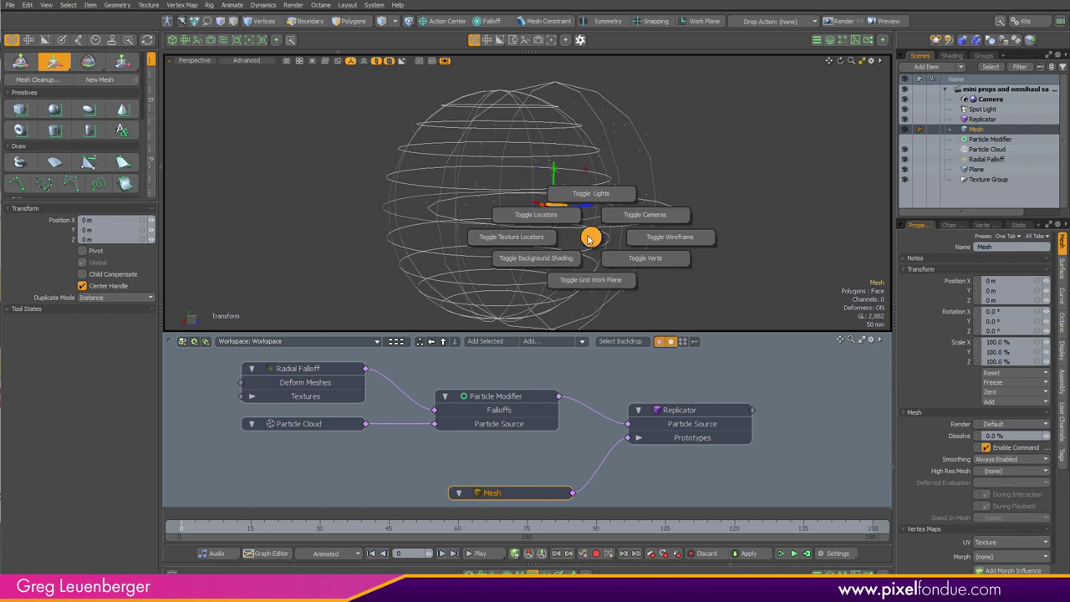
pyautogui.click(593, 195)
pyautogui.keyDown('ctrl'); pyautogui.keyDown('alt'); pyautogui.moveTo(615, 174); pyautogui.dragTo(518, 215); pyautogui.keyUp('alt'); pyautogui.keyUp('ctrl')
pyautogui.hotkey('ctrl', '3')
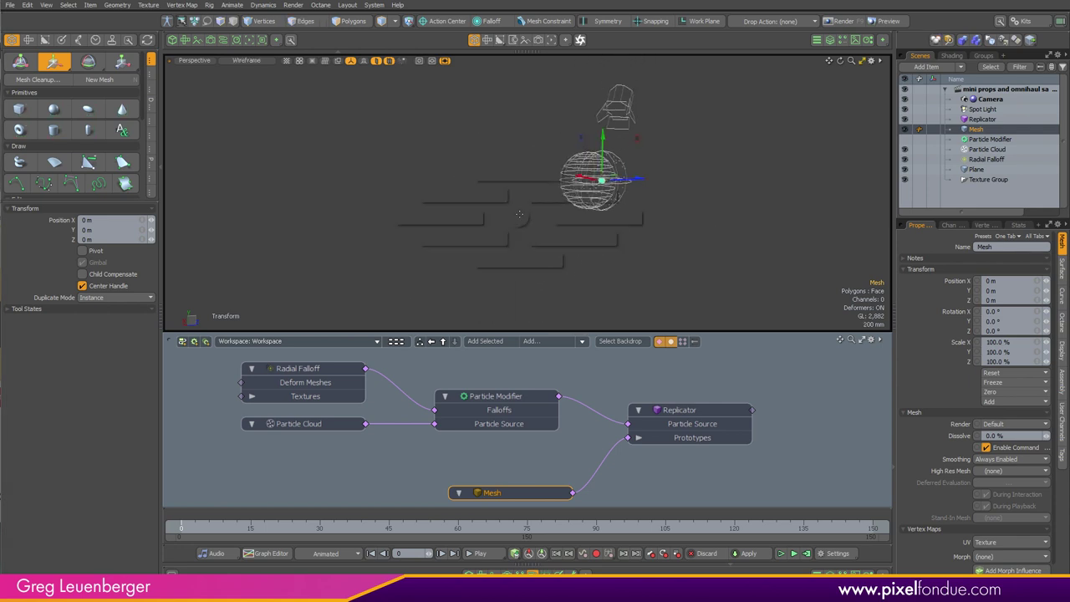
pyautogui.click(568, 193)
pyautogui.click(376, 62)
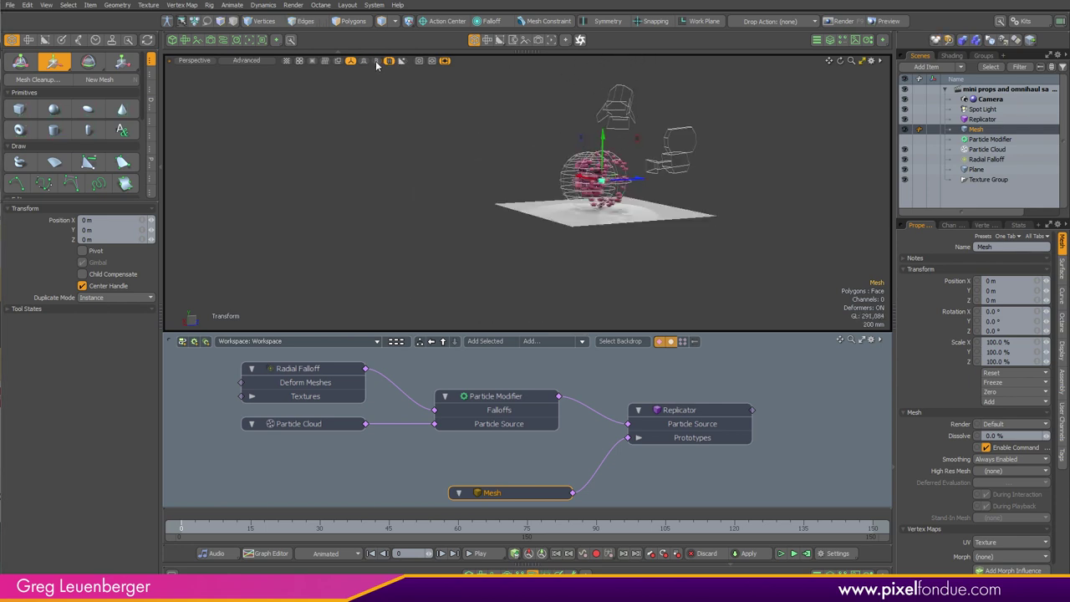
# - Hide the Particle Cloud item and drop the Transform tool
pyautogui.keyDown('alt'); pyautogui.keyDown('shift'); pyautogui.moveTo(485, 150); pyautogui.dragTo(425, 181); pyautogui.keyUp('shift'); pyautogui.keyUp('alt')
pyautogui.keyDown('ctrl'); pyautogui.keyDown('alt'); pyautogui.moveTo(425, 182); pyautogui.dragTo(783, 201); pyautogui.keyUp('alt'); pyautogui.keyUp('ctrl')
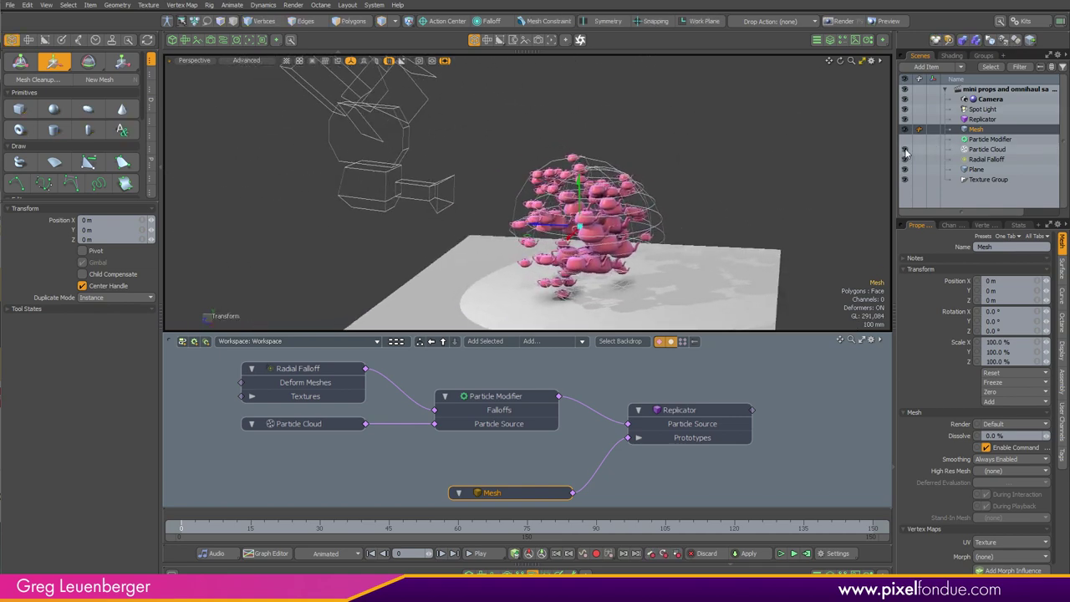
pyautogui.keyDown('alt'); pyautogui.moveTo(726, 237); pyautogui.dragTo(681, 191); pyautogui.keyUp('alt')
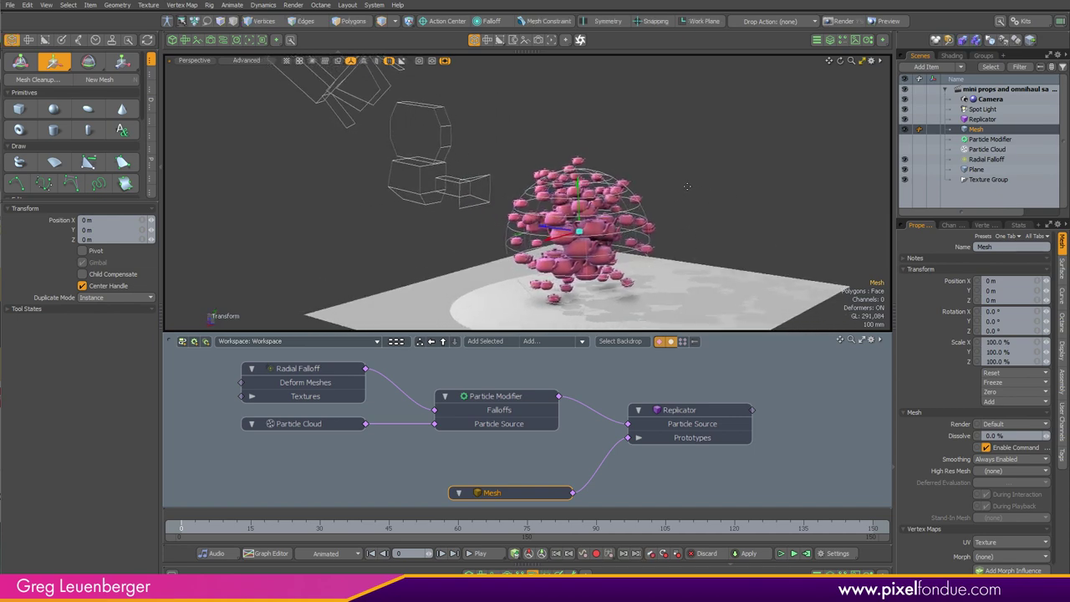
pyautogui.press('q')
pyautogui.keyDown('alt'); pyautogui.moveTo(658, 189); pyautogui.dragTo(676, 201); pyautogui.keyUp('alt')
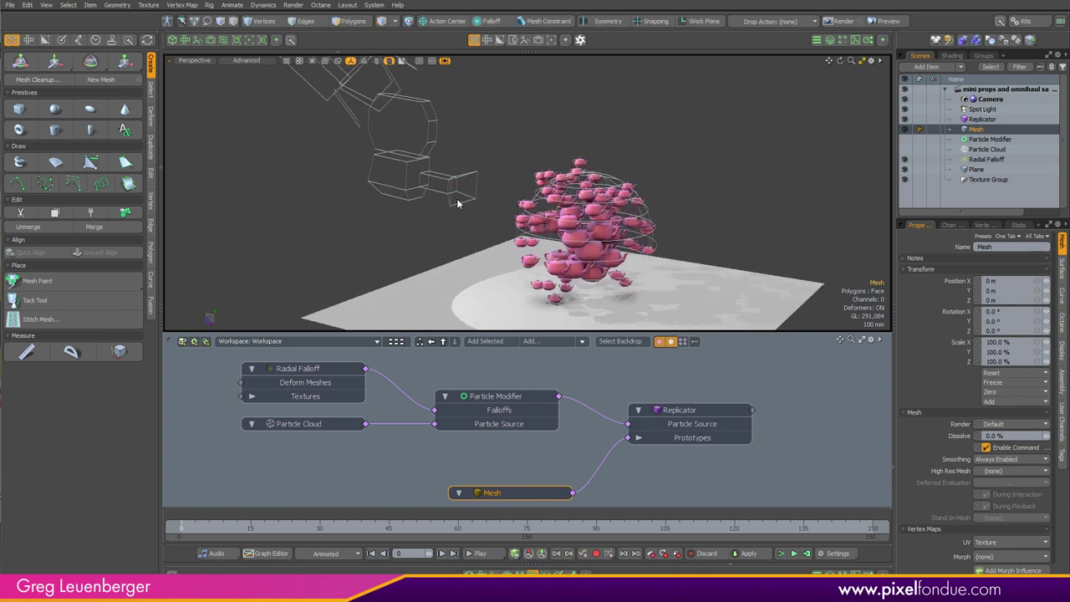
# - Select the Camera and change its focal length to 57 mm with Channel Haul
pyautogui.click(496, 202)
pyautogui.keyDown('alt'); pyautogui.moveTo(648, 145); pyautogui.dragTo(638, 143); pyautogui.keyUp('alt')
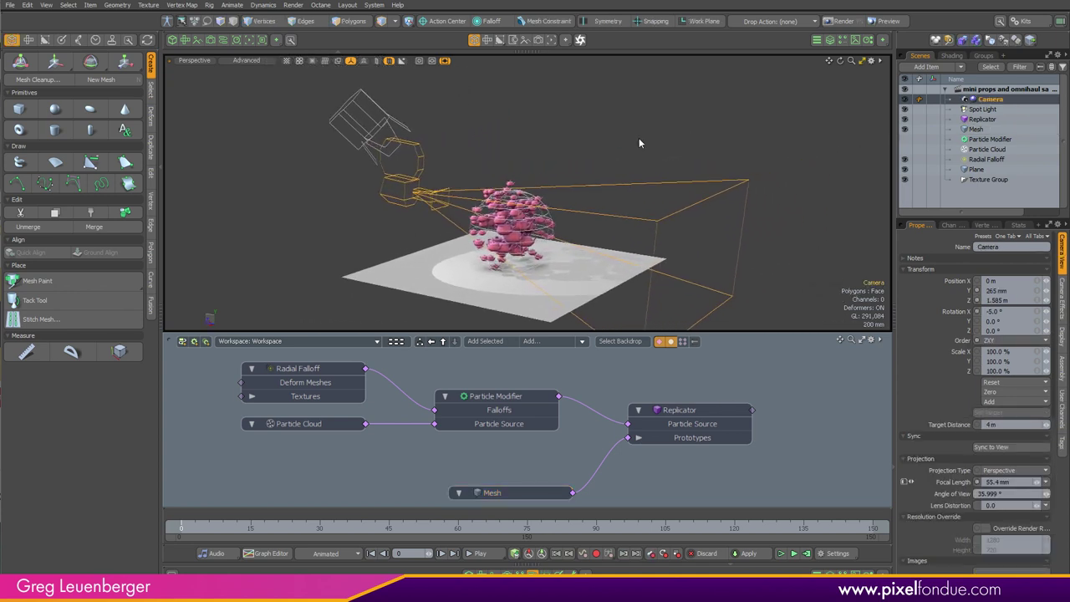
pyautogui.press('c')
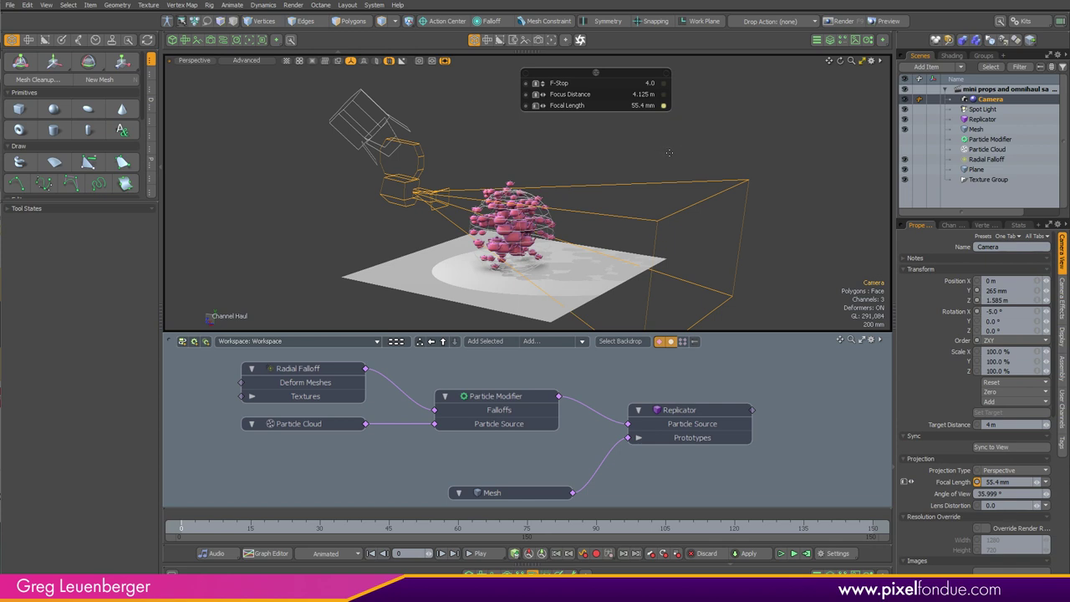
pyautogui.moveTo(534, 273)
pyautogui.mouseDown()
pyautogui.moveTo(477, 272)
pyautogui.moveTo(552, 272)
pyautogui.mouseUp()
pyautogui.moveTo(750, 178)
pyautogui.mouseDown()
pyautogui.moveTo(720, 178)
pyautogui.moveTo(743, 178)
pyautogui.mouseUp()
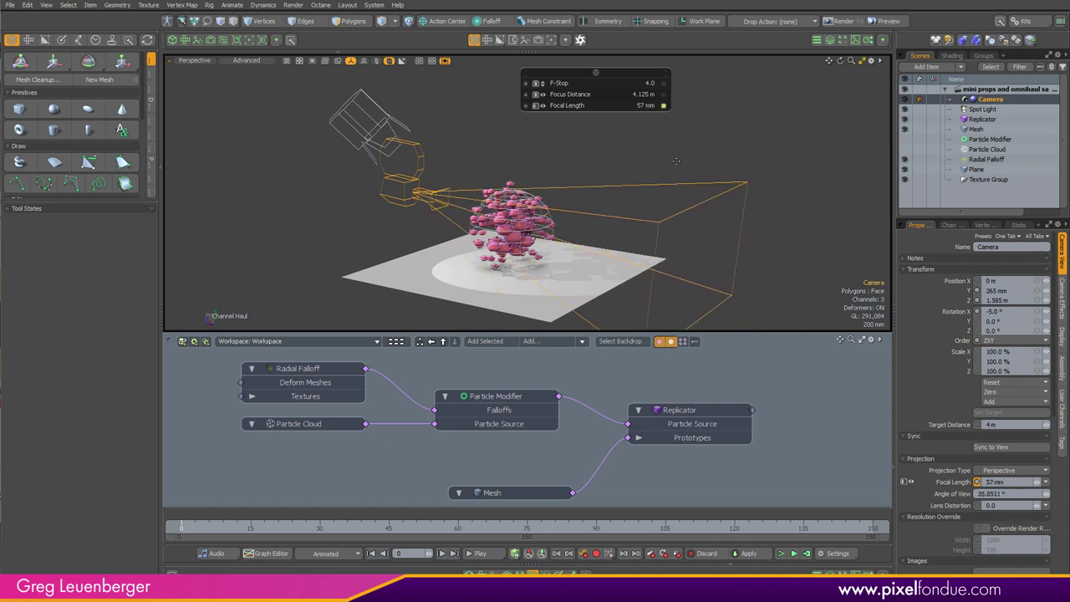
# - Haul the Camera's focus distance to 1.645 m
pyautogui.moveTo(676, 162); pyautogui.dragTo(585, 161, button='middle')
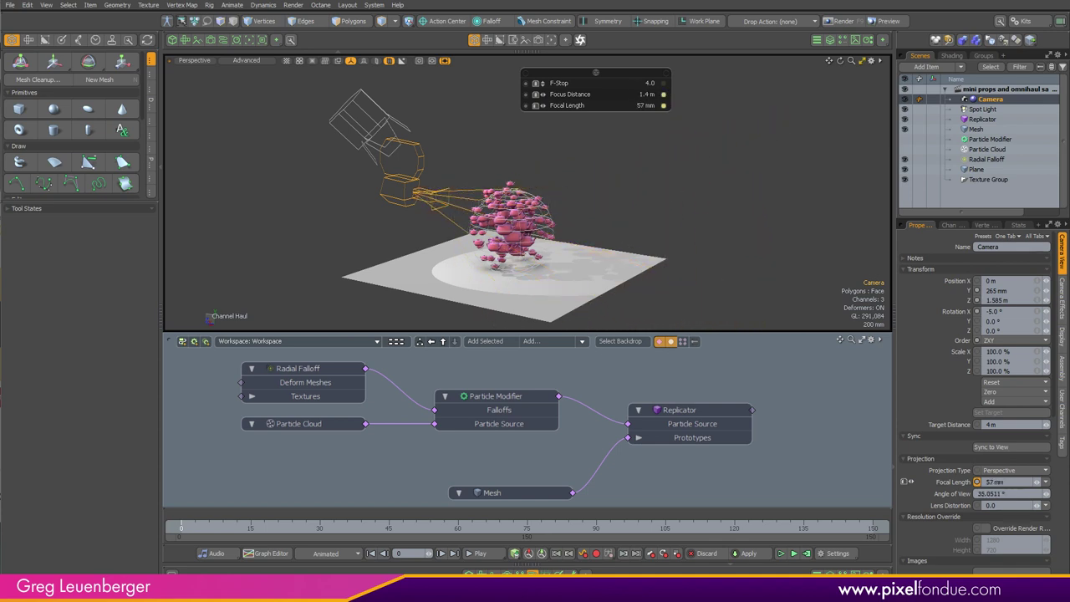
pyautogui.moveTo(312, 204); pyautogui.dragTo(320, 204, button='middle')
pyautogui.keyDown('alt'); pyautogui.moveTo(576, 207); pyautogui.dragTo(693, 217); pyautogui.keyUp('alt')
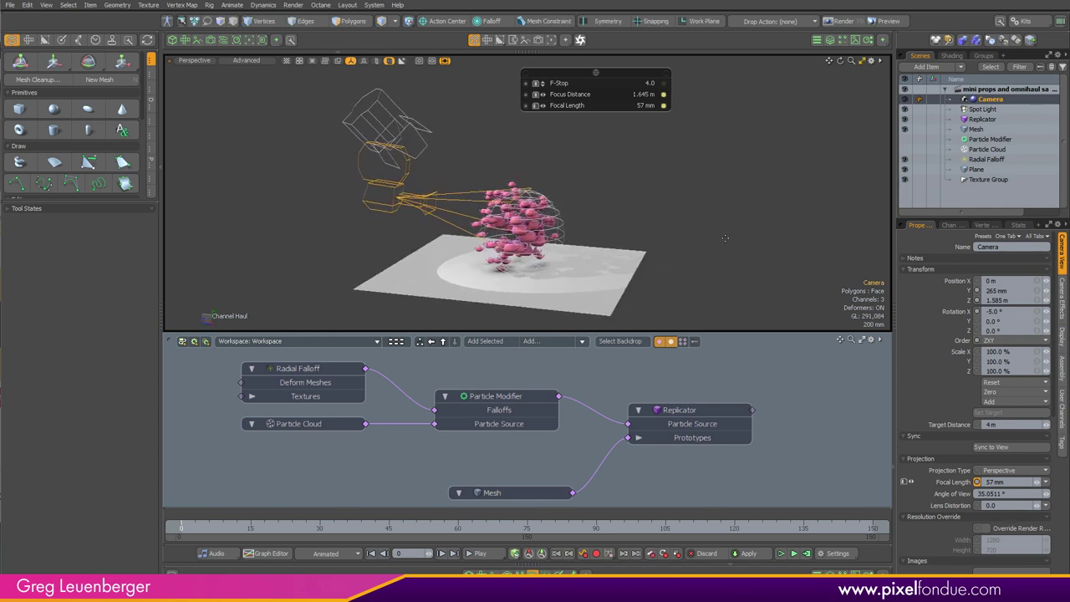
# - Switch the Camera's depth of field on and off again in the Mini Properties popup and close it
pyautogui.press('p')
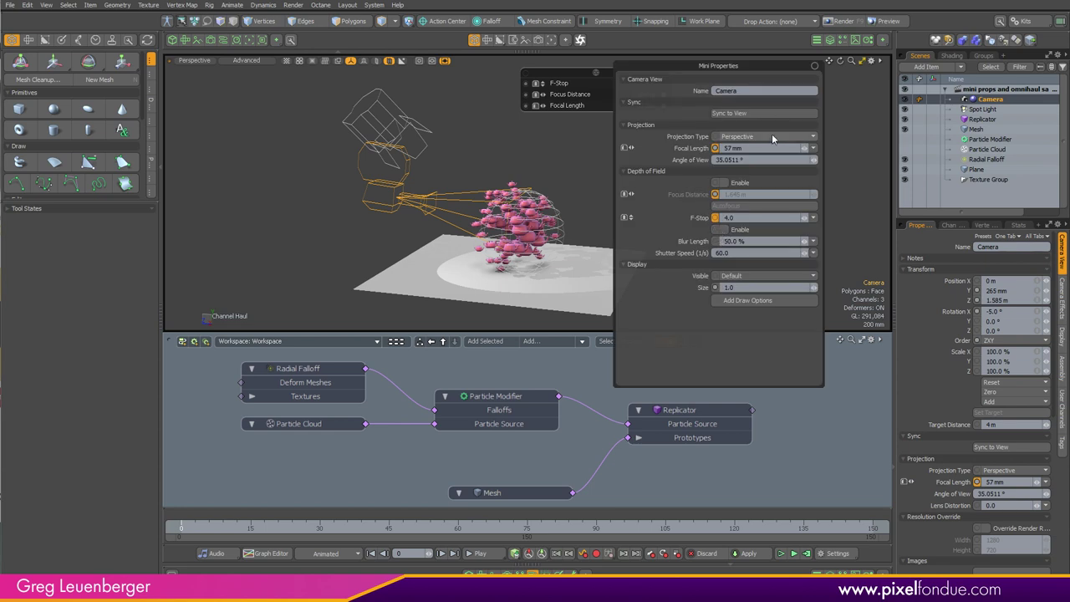
pyautogui.click(747, 185)
pyautogui.click(743, 184)
pyautogui.press('Escape')
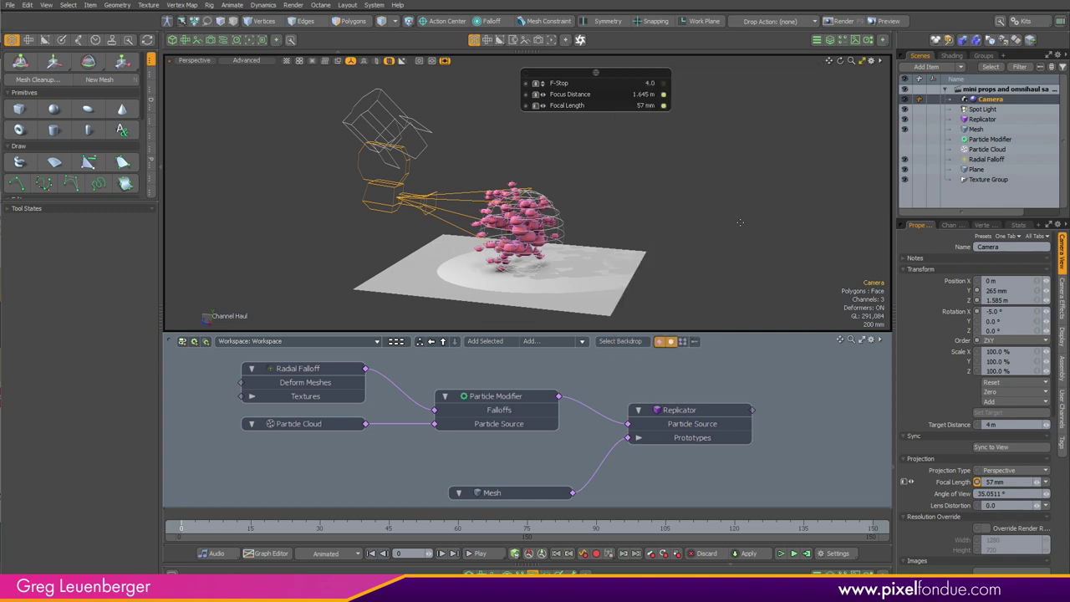
# - Enable depth of field in the Camera's effects properties and reopen the Mini Properties popup
pyautogui.click(1062, 305)
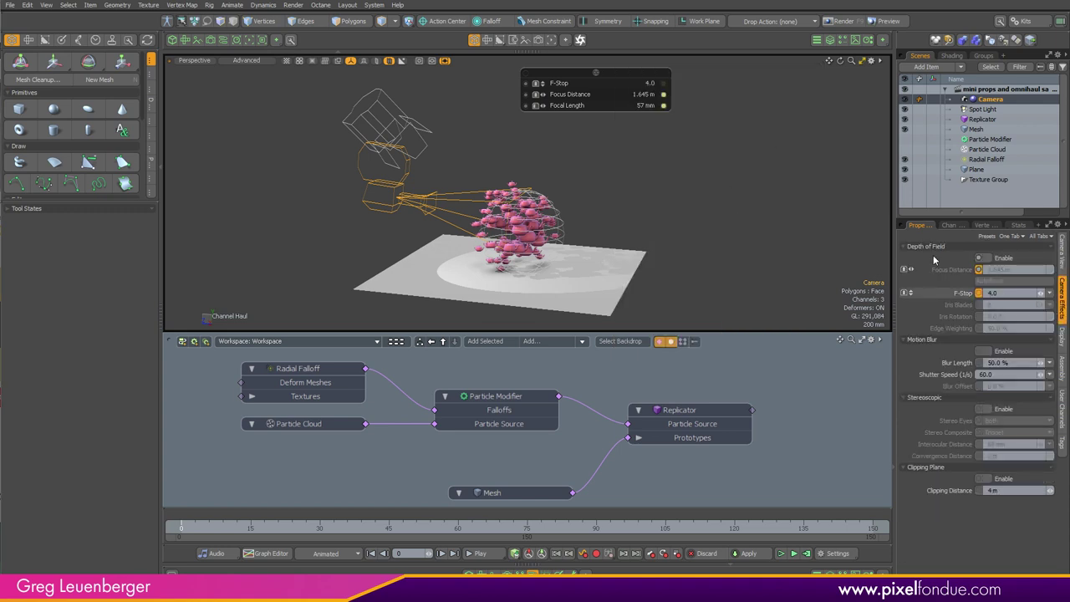
pyautogui.click(987, 258)
pyautogui.hotkey('ctrl', 'p')
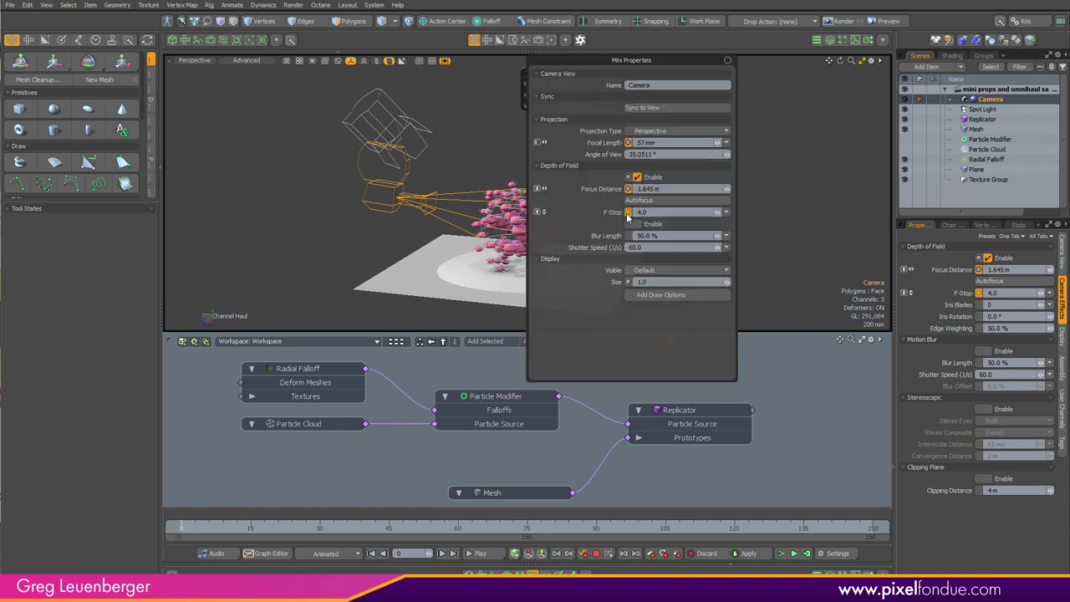
# - Disable the Camera's depth of field in the Mini Properties popup and close the popup
pyautogui.click(649, 180)
pyautogui.press('Escape')
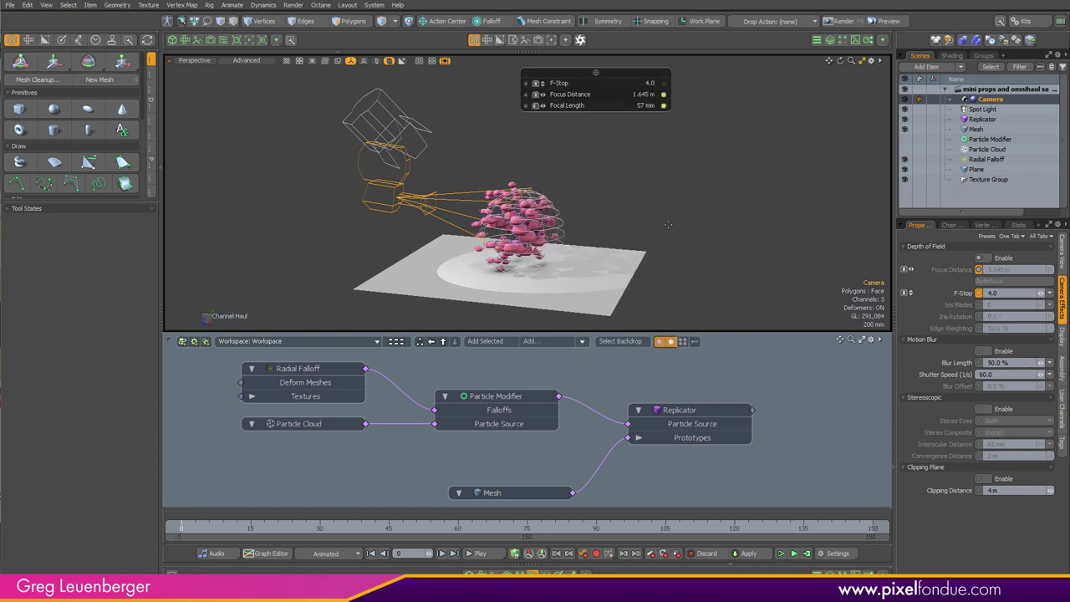
# - Select the Spot Light and haul its intensity to 11.7 W/srm2, cone angle to 50° and soft edge angle to 25.6°
pyautogui.keyDown('alt'); pyautogui.moveTo(647, 229); pyautogui.dragTo(737, 250); pyautogui.keyUp('alt')
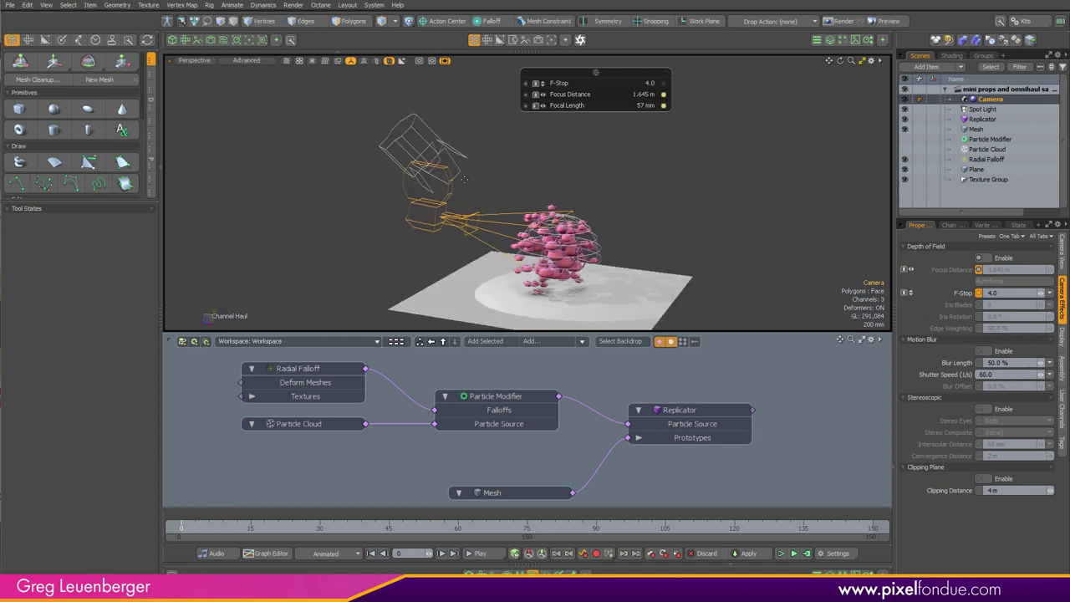
pyautogui.click(436, 145)
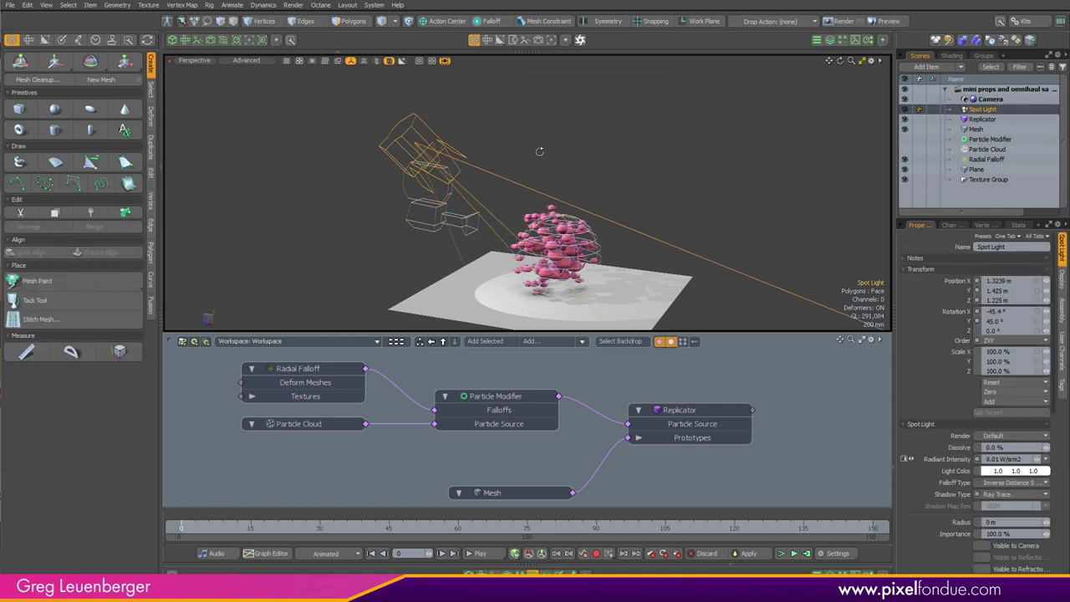
pyautogui.keyDown('alt'); pyautogui.moveTo(437, 145); pyautogui.dragTo(653, 176); pyautogui.keyUp('alt')
pyautogui.press('c')
pyautogui.scroll(-3, 594, 176)
pyautogui.keyDown('alt'); pyautogui.keyDown('shift'); pyautogui.moveTo(618, 221); pyautogui.dragTo(581, 176); pyautogui.keyUp('shift'); pyautogui.keyUp('alt')
pyautogui.moveTo(506, 193); pyautogui.dragTo(698, 276)
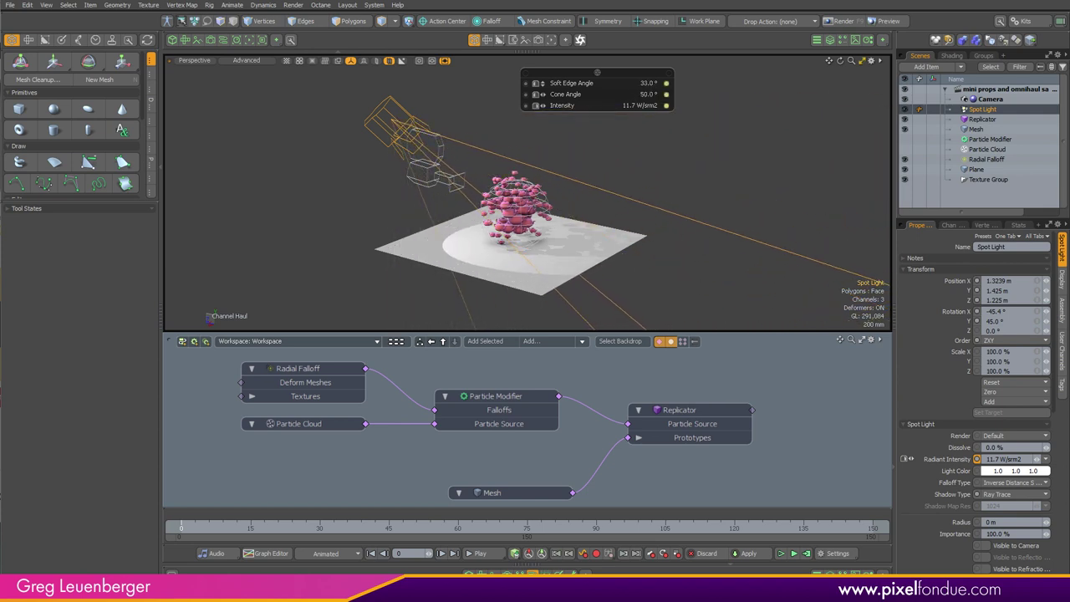
# - Set the Spot Light's colour to a warm yellow (1.0, 0.87, 0.6) in the Mini Properties popup and close it
pyautogui.scroll(3, 587, 197)
pyautogui.keyDown('alt'); pyautogui.moveTo(587, 196); pyautogui.dragTo(604, 232); pyautogui.keyUp('alt')
pyautogui.press('p')
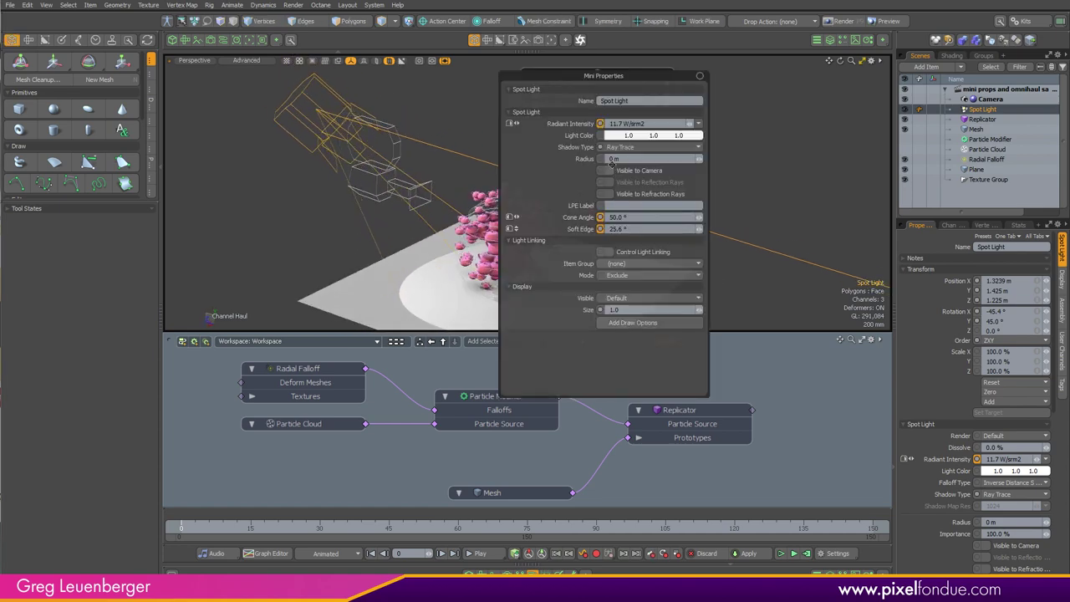
pyautogui.click(618, 137)
pyautogui.click(372, 37)
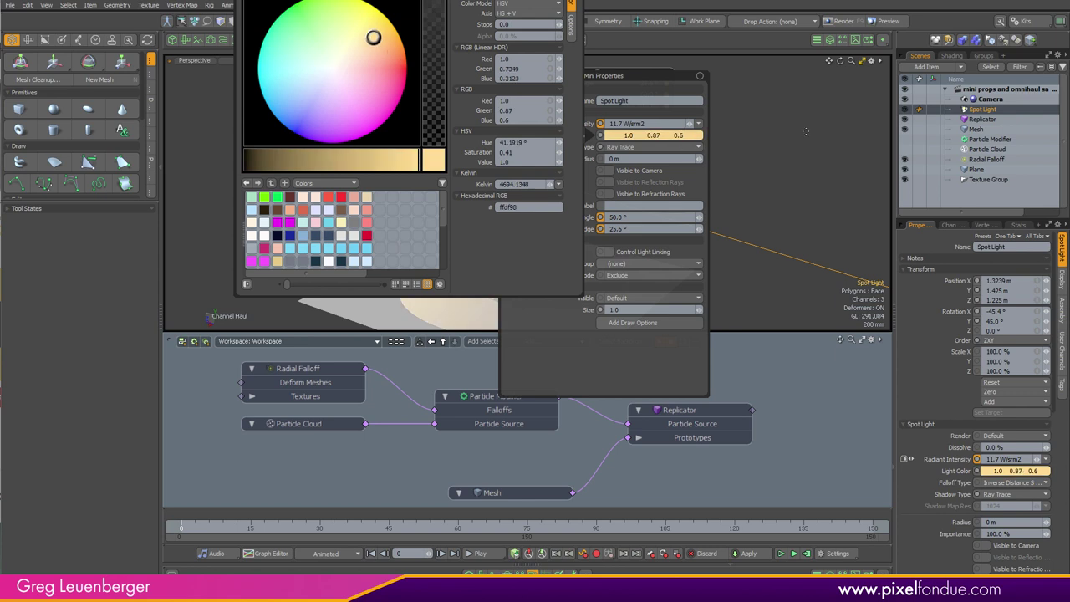
pyautogui.keyDown('alt'); pyautogui.moveTo(664, 246); pyautogui.dragTo(711, 254); pyautogui.keyUp('alt')
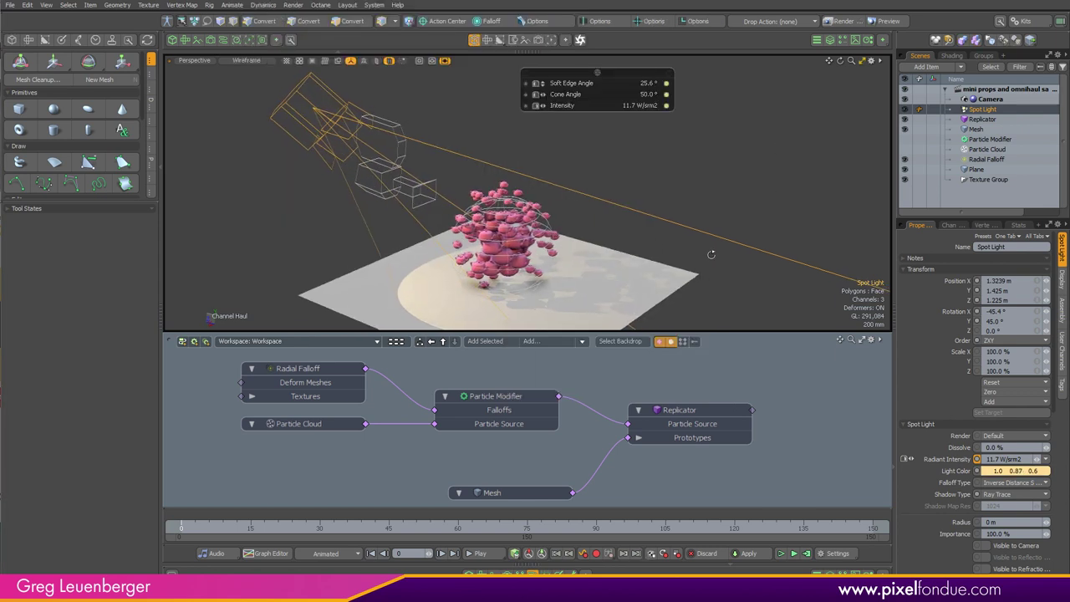
# - Rename the Mesh item as Teapot in the Mini Properties popup
pyautogui.click(976, 129)
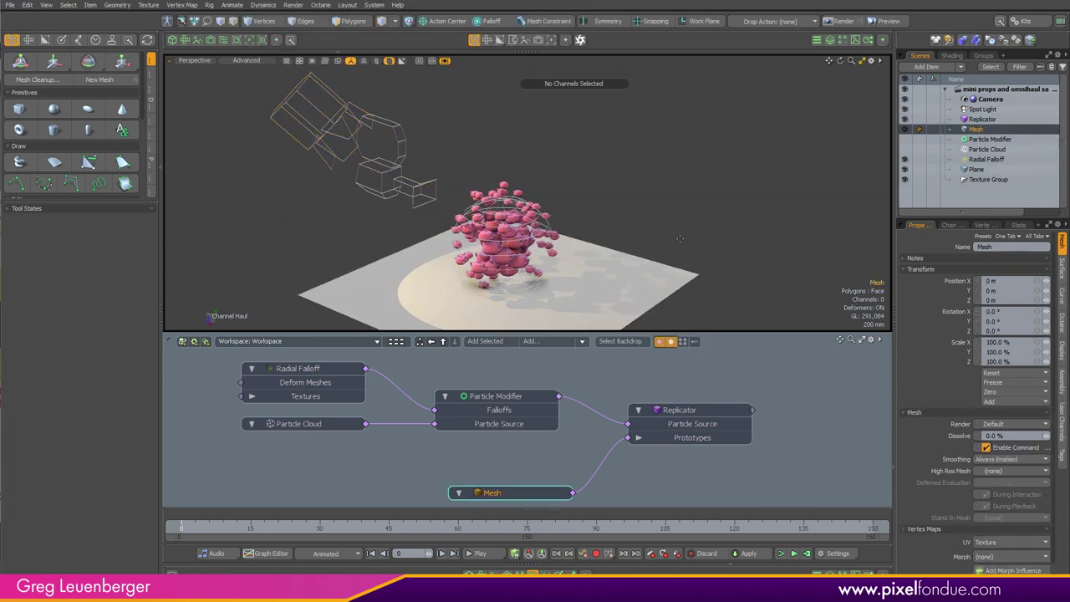
pyautogui.press('k')
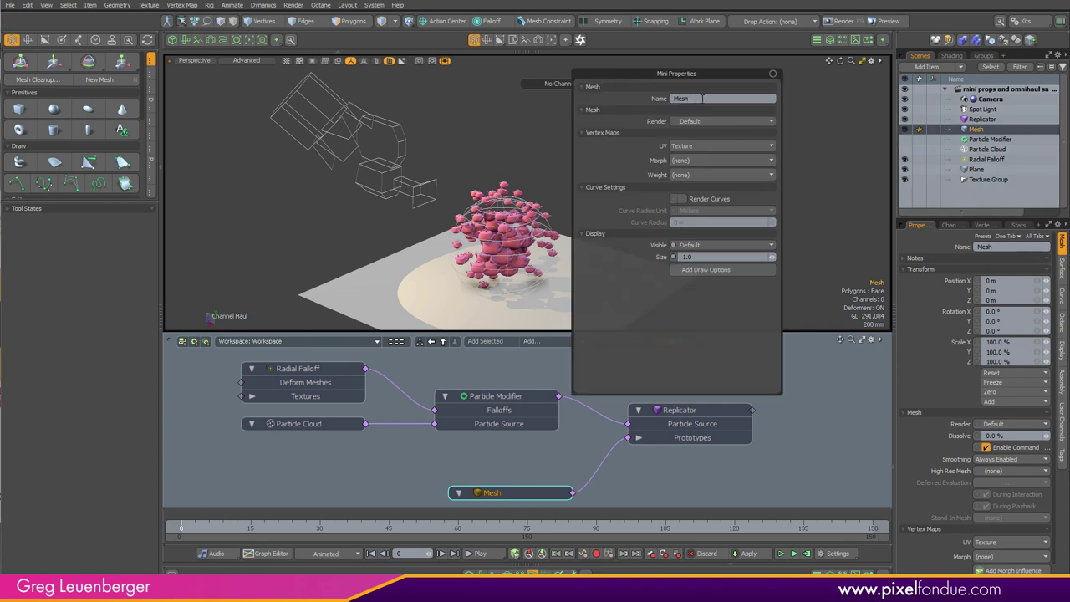
pyautogui.moveTo(699, 98); pyautogui.dragTo(650, 98)
pyautogui.write('Teapot')
pyautogui.press('Return')
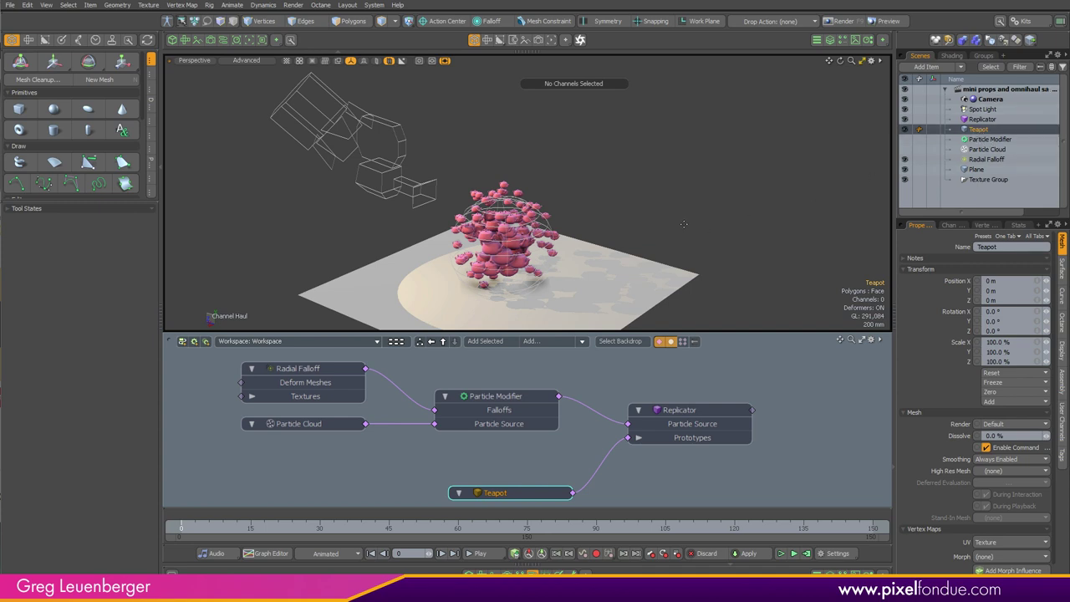
# - Select the Camera, enlarge the 3D viewport over the schematic and open the Mini Properties popup
pyautogui.scroll(1, 425, 192)
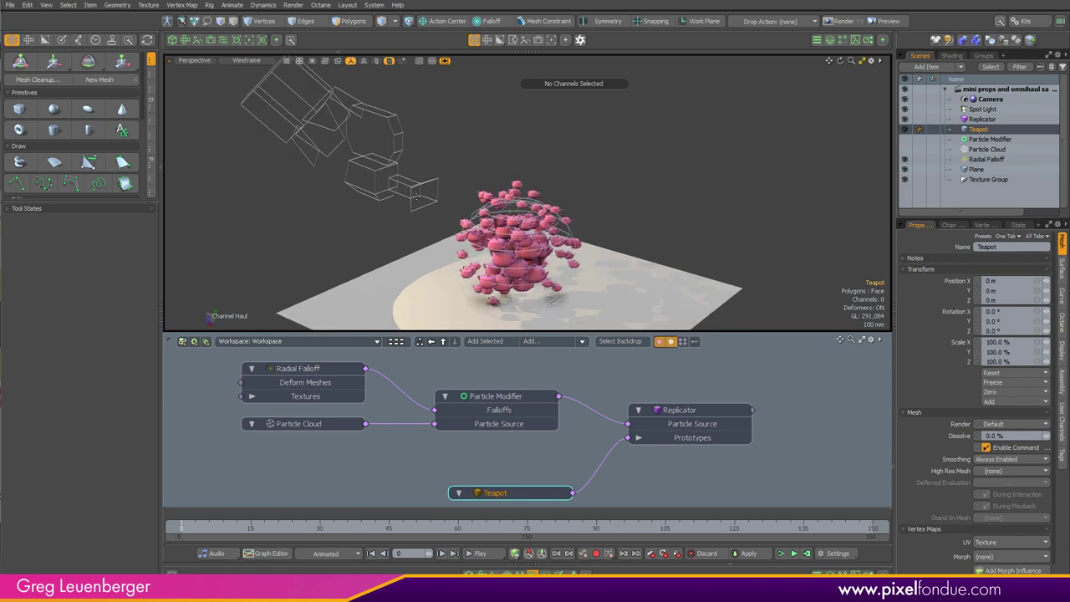
pyautogui.press('space')
pyautogui.click(409, 215)
pyautogui.keyDown('alt'); pyautogui.moveTo(409, 215); pyautogui.dragTo(417, 188); pyautogui.keyUp('alt')
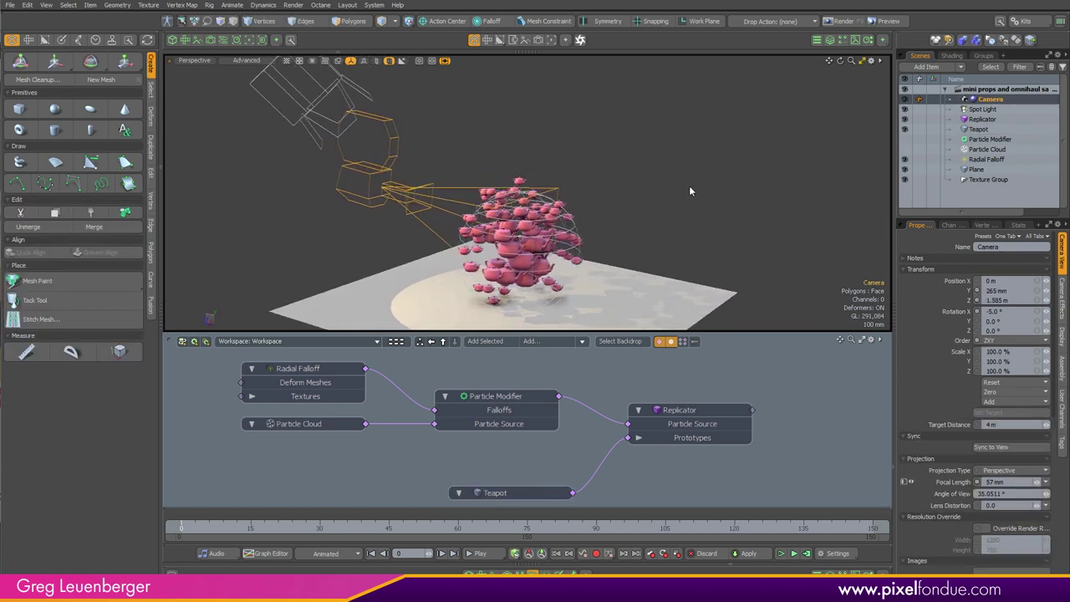
pyautogui.hotkey('ctrl', 'p')
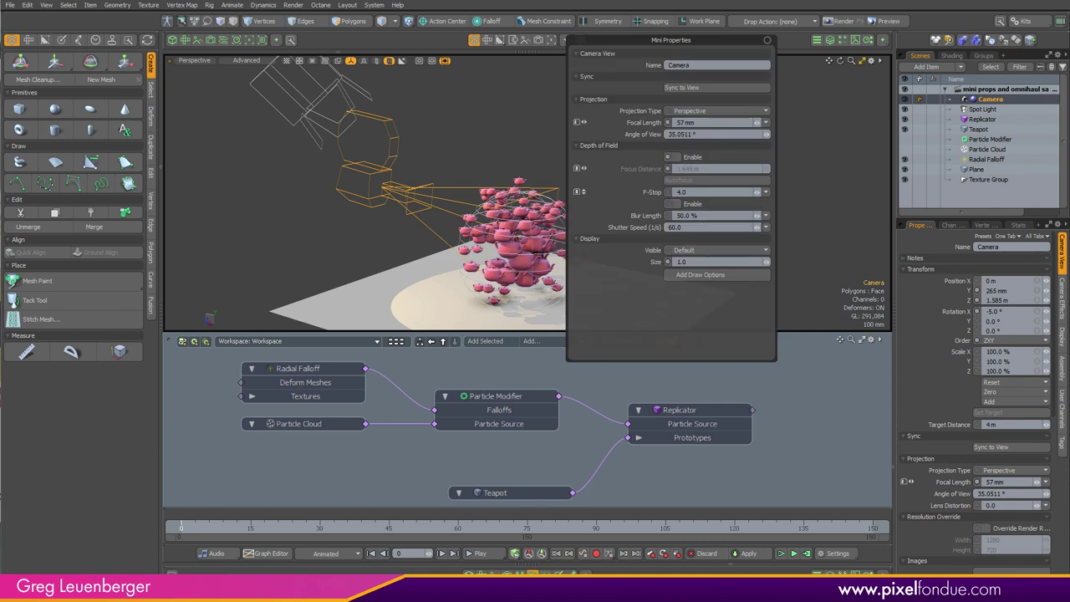
pyautogui.press('KP_0')
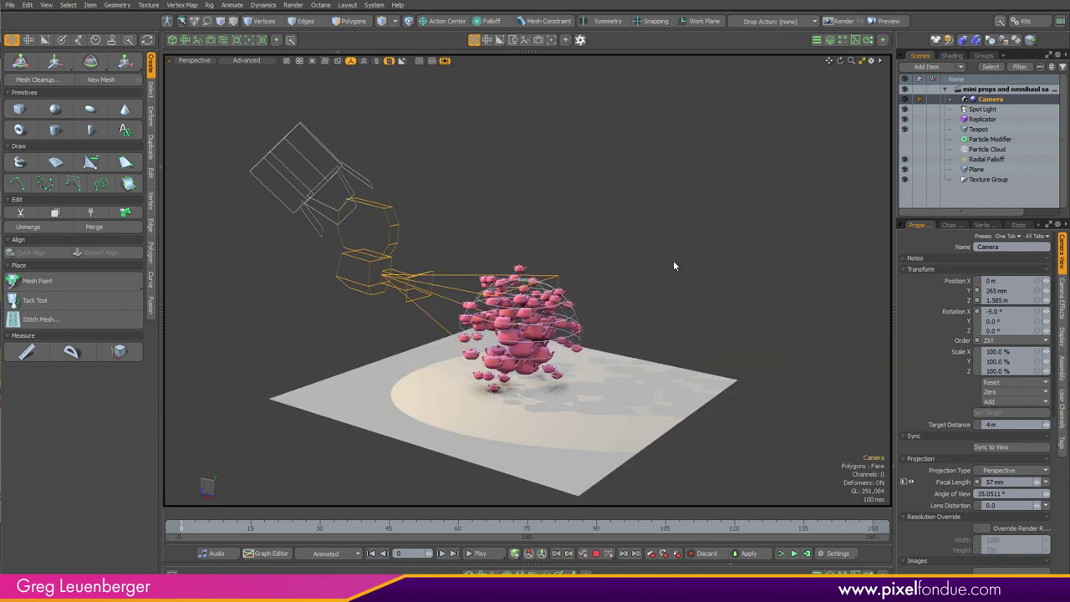
pyautogui.press('F3')
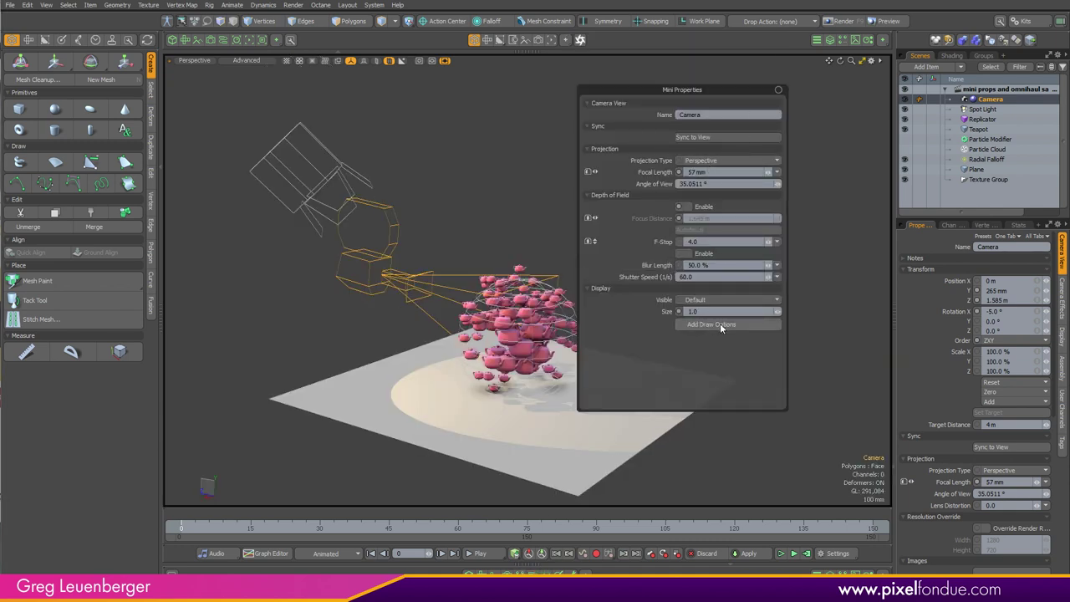
# - Add draw options to the Camera with a User wireframe in yellow-green and deselect the Camera
pyautogui.click(719, 325)
pyautogui.click(726, 349)
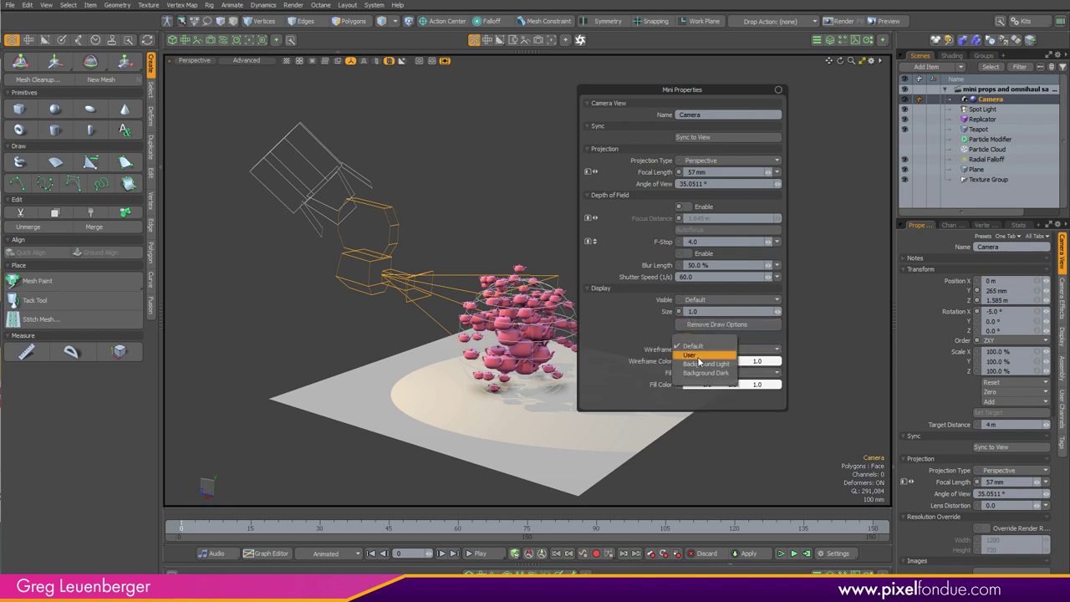
pyautogui.click(688, 360)
pyautogui.click(689, 361)
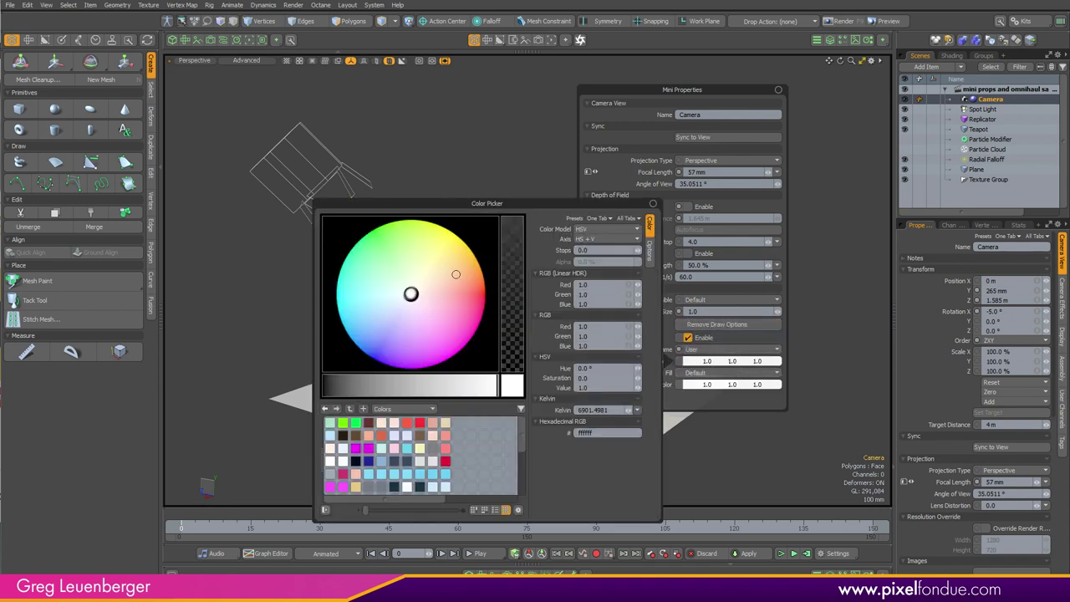
pyautogui.moveTo(408, 298); pyautogui.dragTo(404, 224)
pyautogui.click(480, 164)
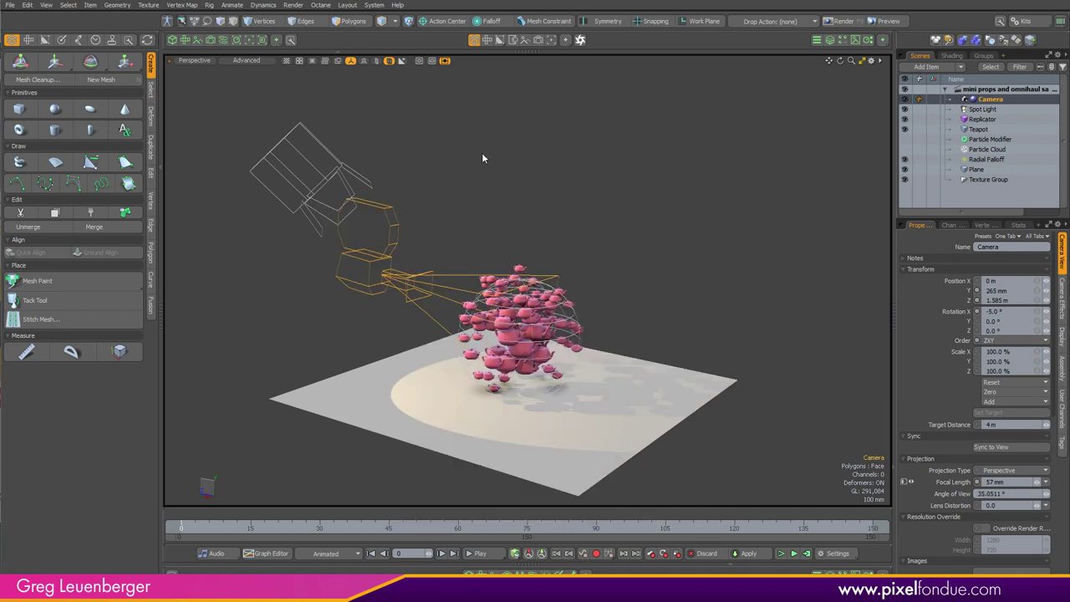
pyautogui.click(714, 268)
pyautogui.keyDown('alt'); pyautogui.moveTo(727, 275); pyautogui.dragTo(727, 301); pyautogui.keyUp('alt')
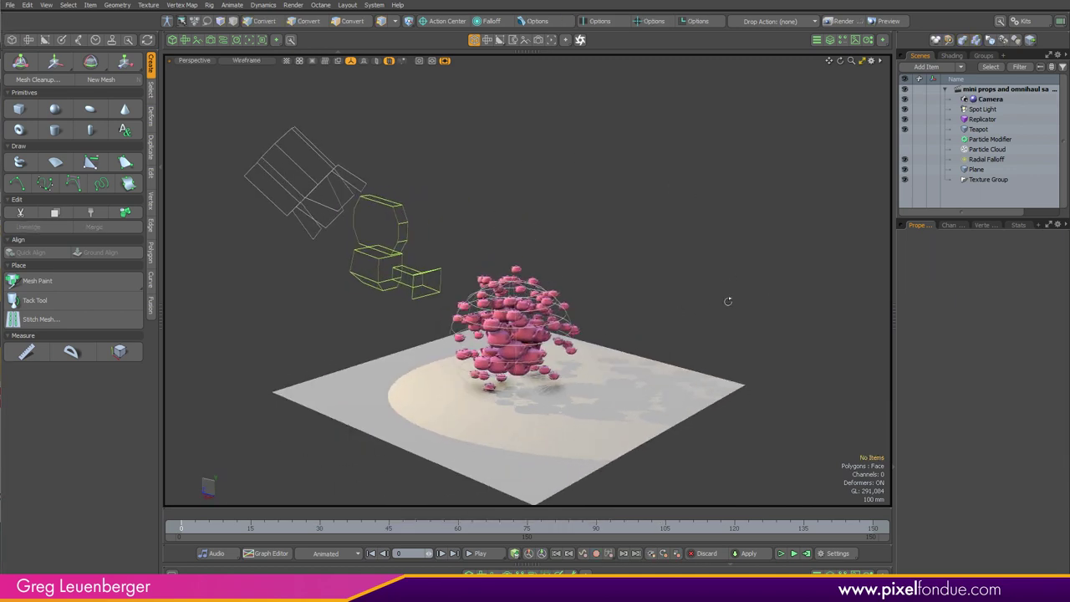
# - Select the Radial Falloff and haul its X, Y and Z radii together to 660 mm
pyautogui.keyDown('alt'); pyautogui.moveTo(589, 275); pyautogui.dragTo(559, 263); pyautogui.keyUp('alt')
pyautogui.click(563, 285)
pyautogui.keyDown('alt'); pyautogui.moveTo(638, 292); pyautogui.dragTo(684, 255); pyautogui.keyUp('alt')
pyautogui.press('c')
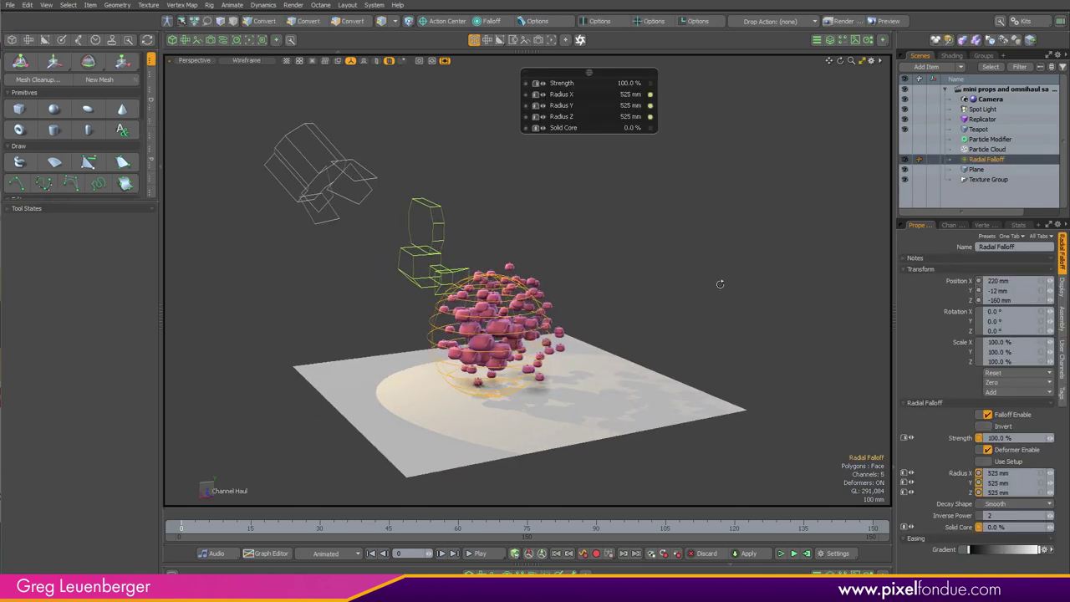
pyautogui.moveTo(638, 314)
pyautogui.keyDown('alt'); pyautogui.mouseDown()
pyautogui.moveTo(620, 303)
pyautogui.moveTo(677, 303)
pyautogui.moveTo(615, 303)
pyautogui.moveTo(632, 304)
pyautogui.mouseUp(); pyautogui.keyUp('alt')
pyautogui.keyDown('alt'); pyautogui.moveTo(616, 330); pyautogui.dragTo(690, 319); pyautogui.keyUp('alt')
pyautogui.scroll(3, 624, 310)
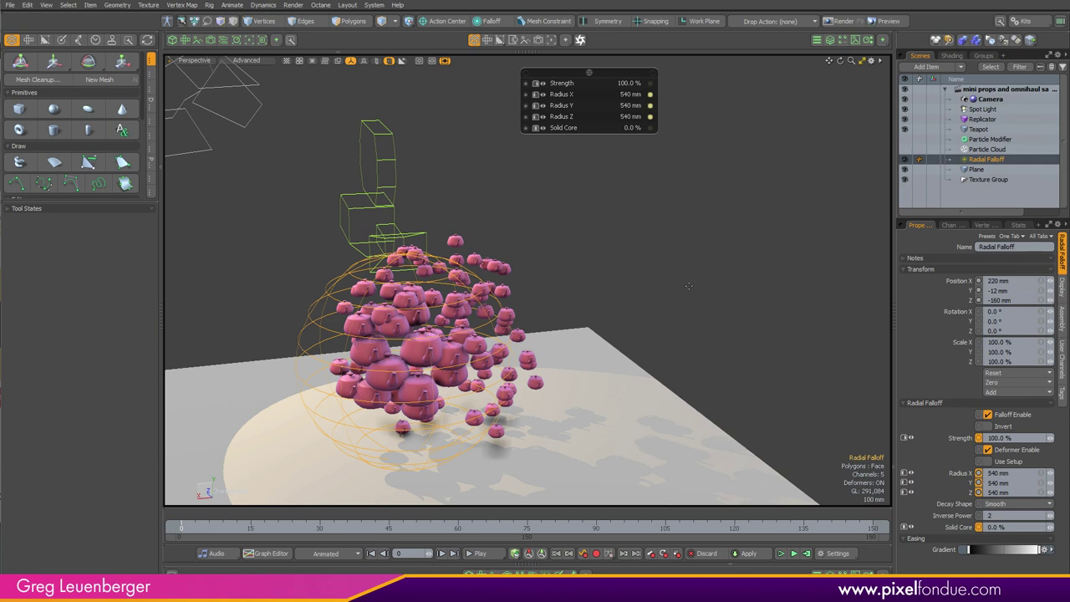
pyautogui.moveTo(689, 286)
pyautogui.mouseDown()
pyautogui.moveTo(735, 285)
pyautogui.moveTo(681, 285)
pyautogui.moveTo(703, 286)
pyautogui.mouseUp()
pyautogui.keyDown('alt'); pyautogui.moveTo(493, 348); pyautogui.dragTo(664, 295); pyautogui.keyUp('alt')
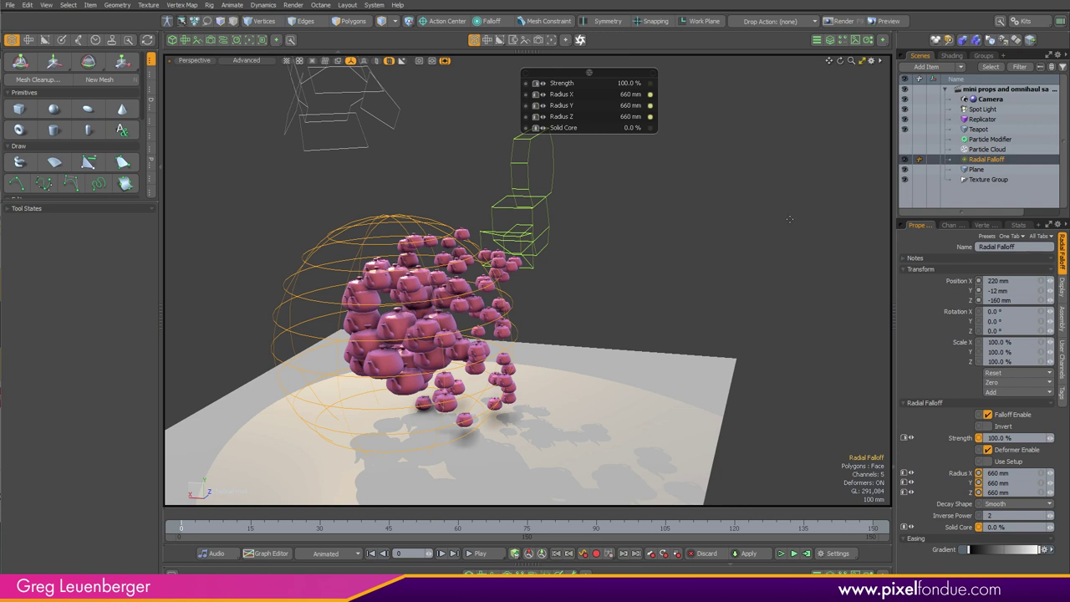
# - Select the Particle Cloud and haul its dimension and height to 600 mm and its maximum particles to 83.4
pyautogui.click(986, 148)
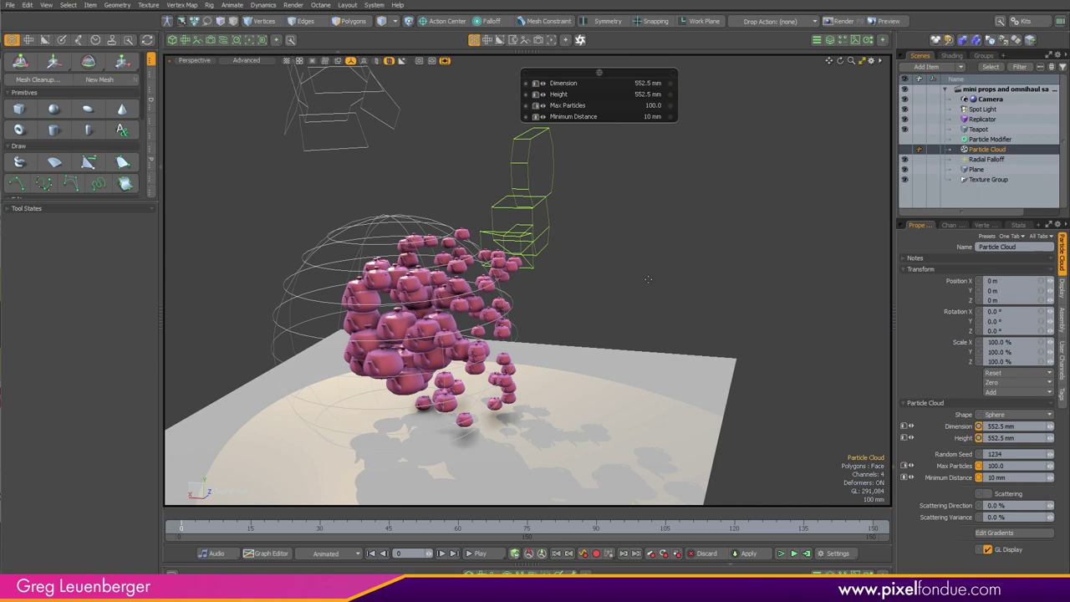
pyautogui.moveTo(619, 284)
pyautogui.mouseDown(button='right')
pyautogui.moveTo(588, 284)
pyautogui.moveTo(693, 284)
pyautogui.moveTo(591, 284)
pyautogui.moveTo(618, 284)
pyautogui.mouseUp(button='right')
pyautogui.moveTo(585, 292); pyautogui.dragTo(633, 382)
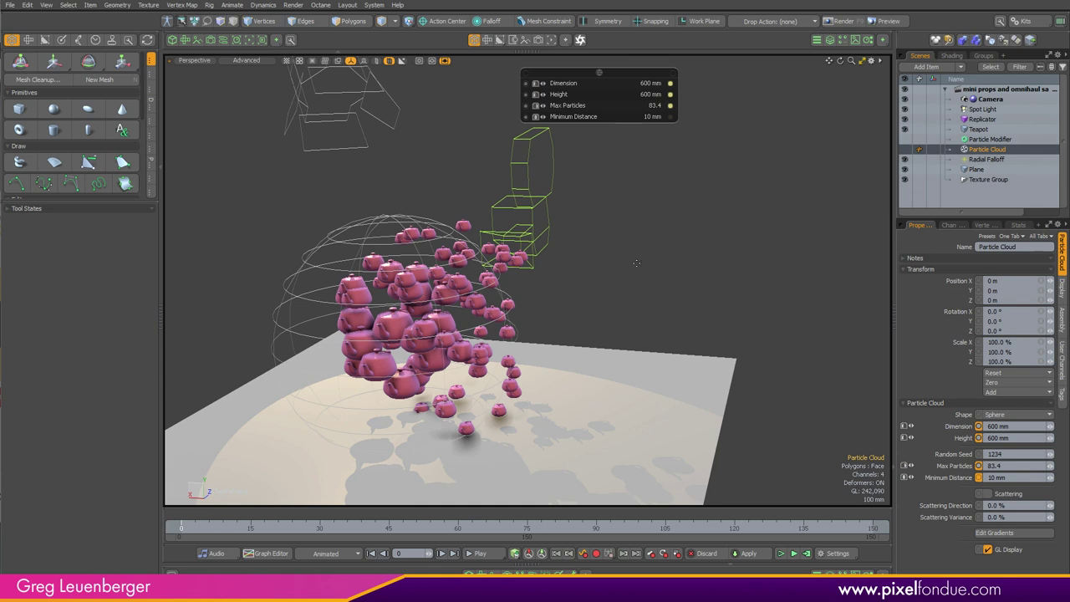
# - Select the Radial Falloff and switch its falloff off and on again in the Mini Properties popup
pyautogui.click(986, 160)
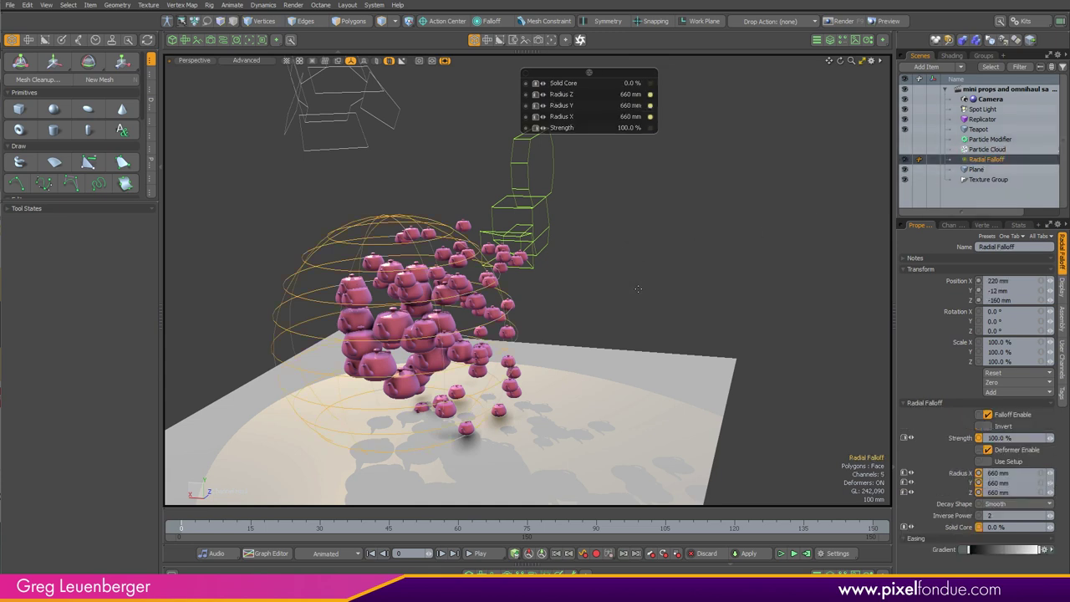
pyautogui.press('k')
pyautogui.click(677, 180)
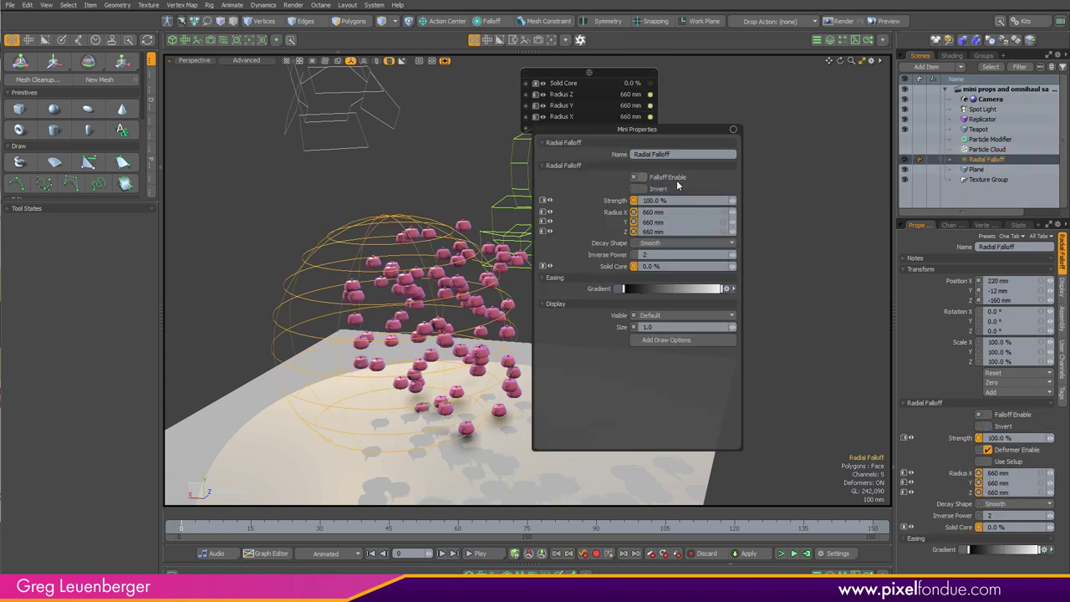
pyautogui.click(679, 182)
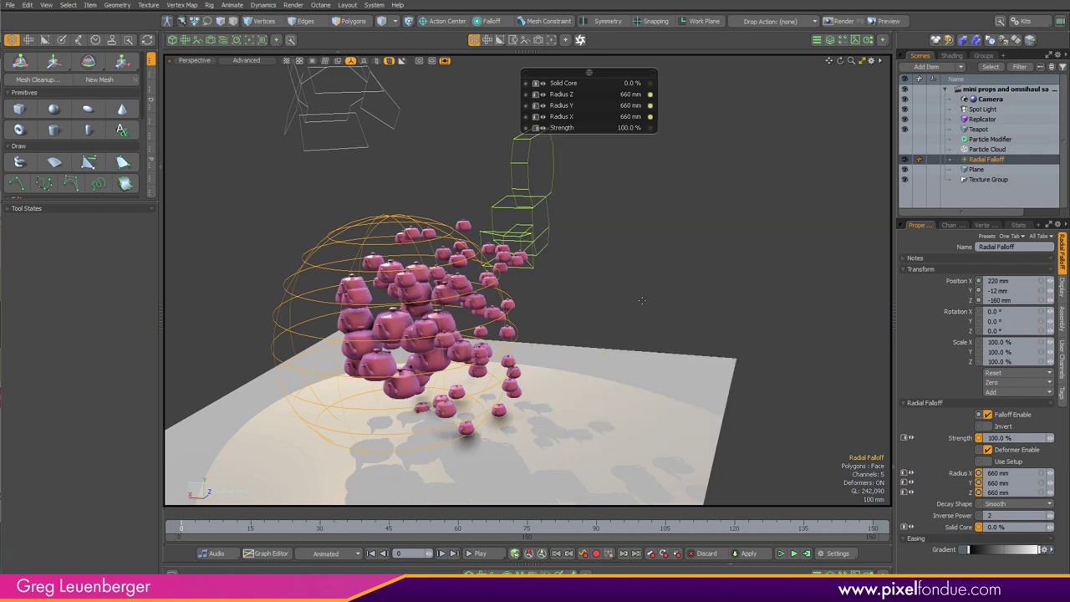
# - Haul the Radial Falloff's three radii to 540 mm and its solid core to 60.5%
pyautogui.moveTo(641, 300); pyautogui.dragTo(580, 295)
pyautogui.keyDown('alt'); pyautogui.moveTo(515, 304); pyautogui.dragTo(636, 281); pyautogui.keyUp('alt')
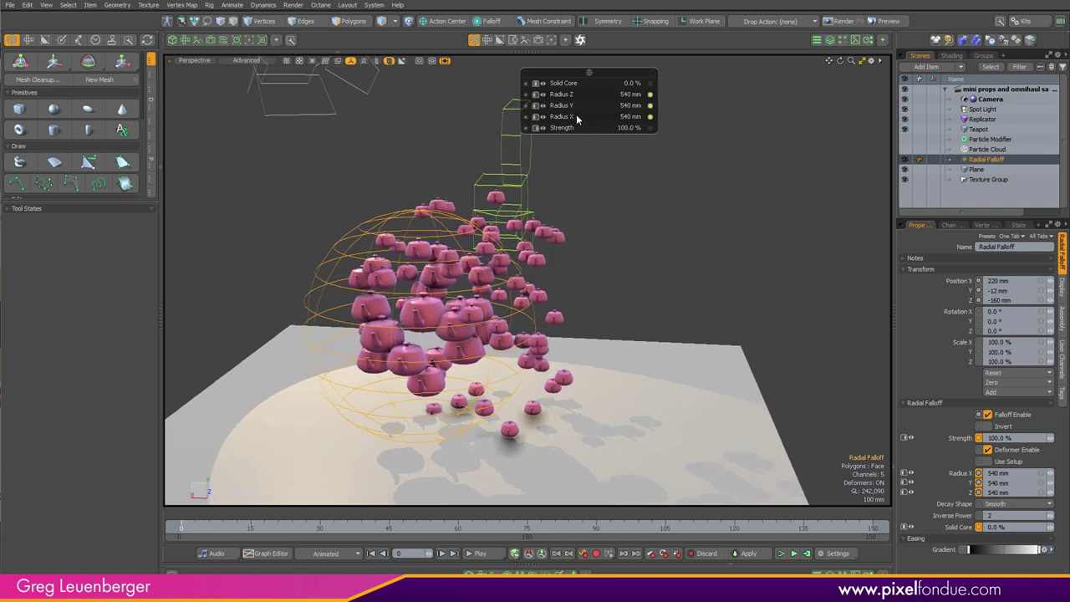
pyautogui.moveTo(624, 279); pyautogui.dragTo(653, 280, button='middle')
pyautogui.moveTo(723, 304); pyautogui.dragTo(725, 306, button='middle')
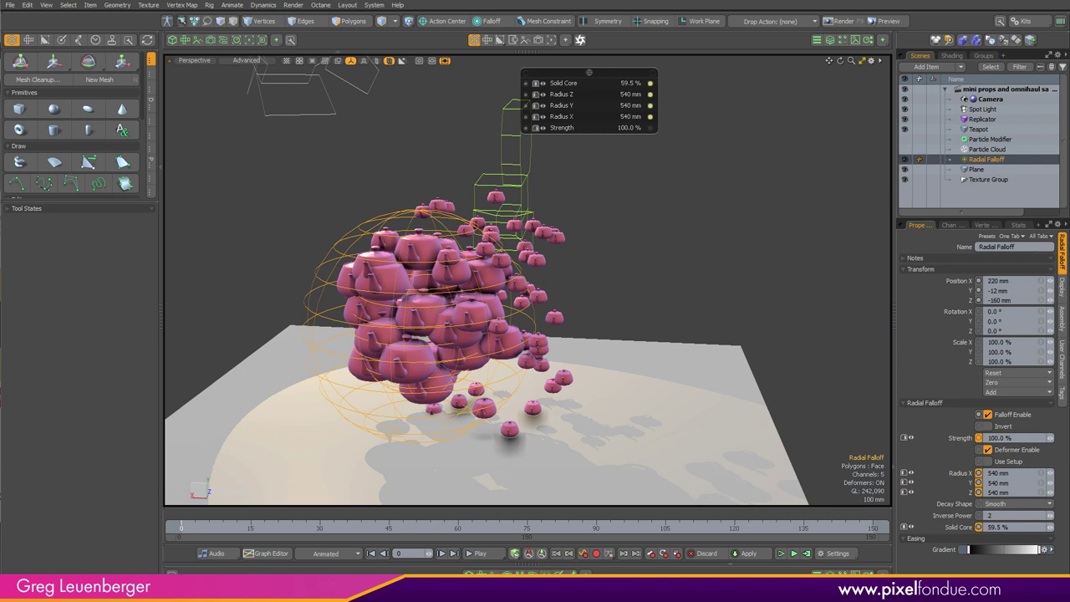
pyautogui.moveTo(552, 87)
pyautogui.mouseDown()
pyautogui.moveTo(512, 87)
pyautogui.moveTo(552, 87)
pyautogui.mouseUp()
pyautogui.keyDown('alt'); pyautogui.moveTo(687, 275); pyautogui.dragTo(693, 300); pyautogui.keyUp('alt')
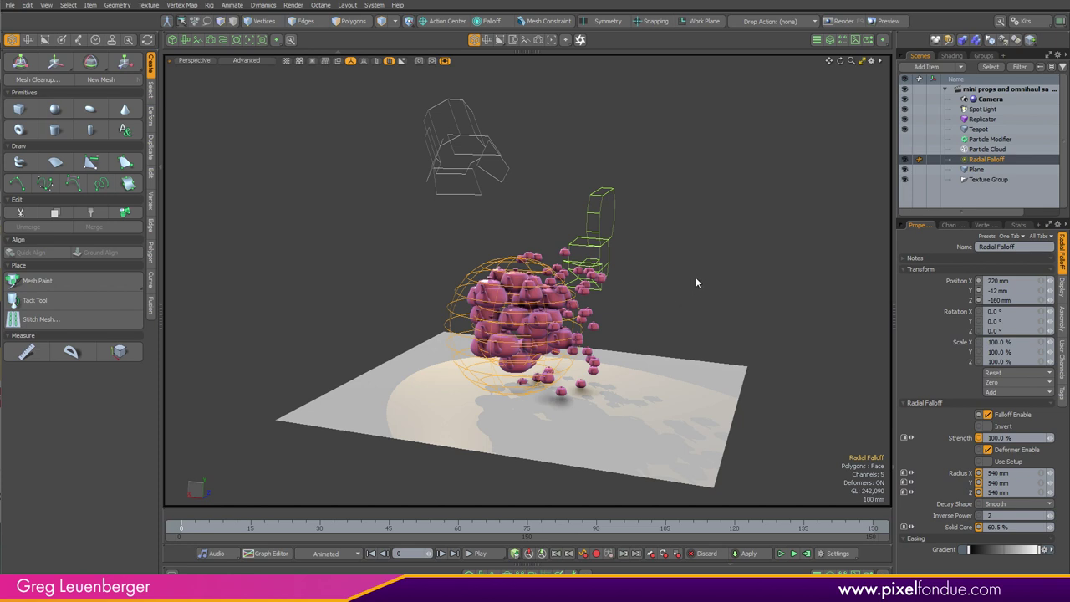
# - View the Radial Falloff's settings in the Mini Properties popup and close it
pyautogui.press('F3')
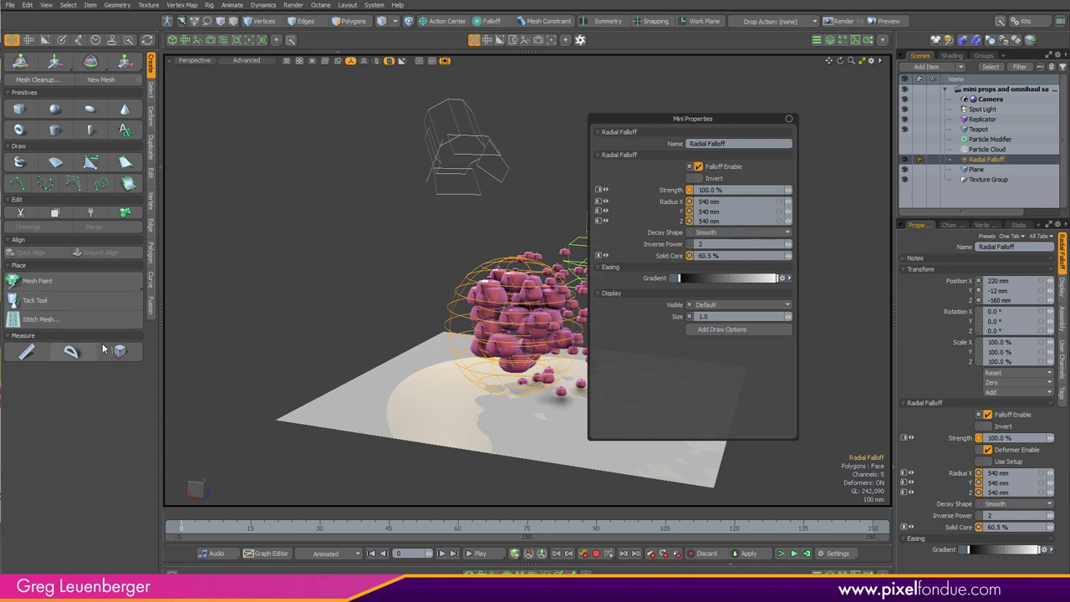
pyautogui.press('F3')
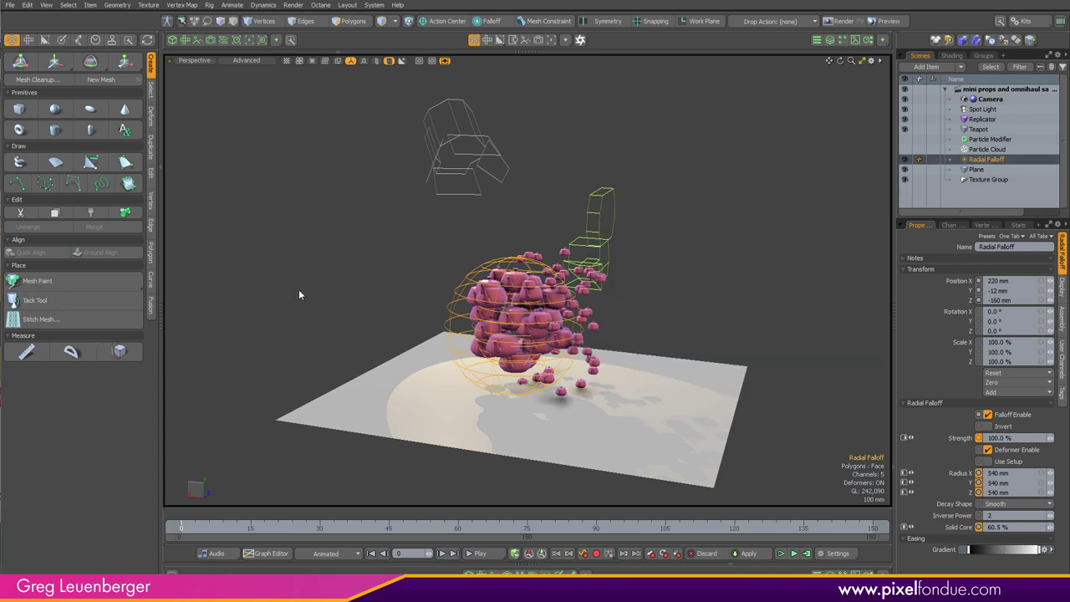
# - Select the Teapot mesh, show the selection tools and isolate the mesh in the viewport
pyautogui.click(970, 130)
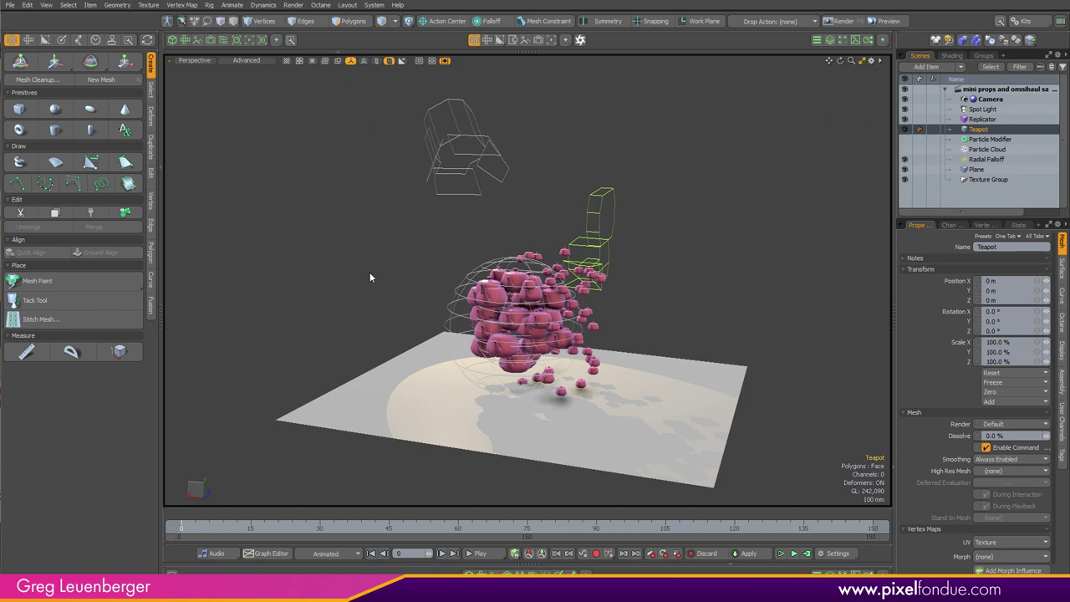
pyautogui.press('F3')
pyautogui.press('F3')
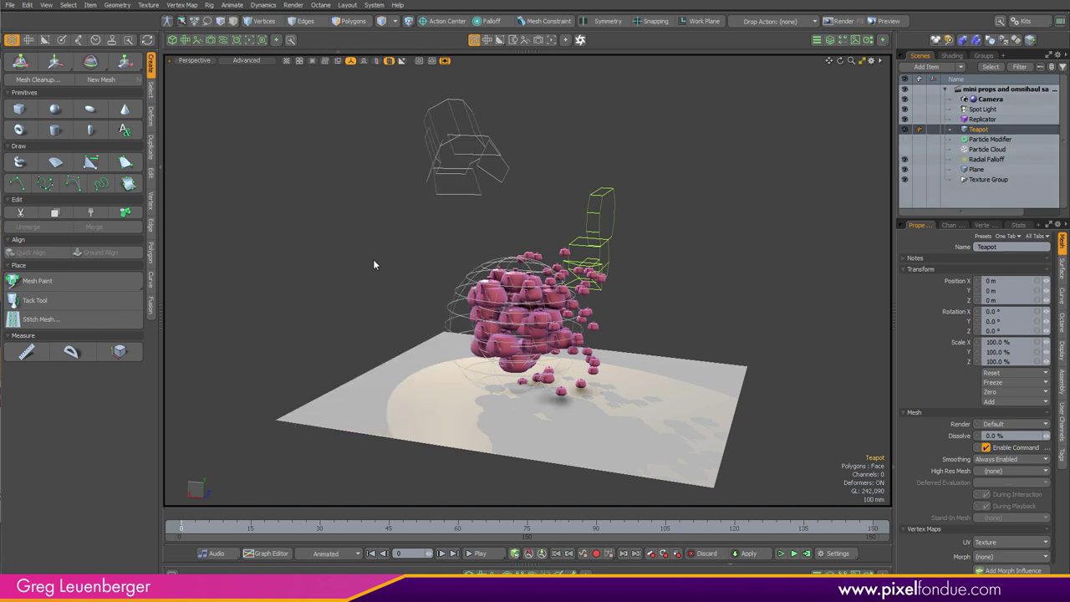
pyautogui.click(151, 91)
pyautogui.click(378, 61)
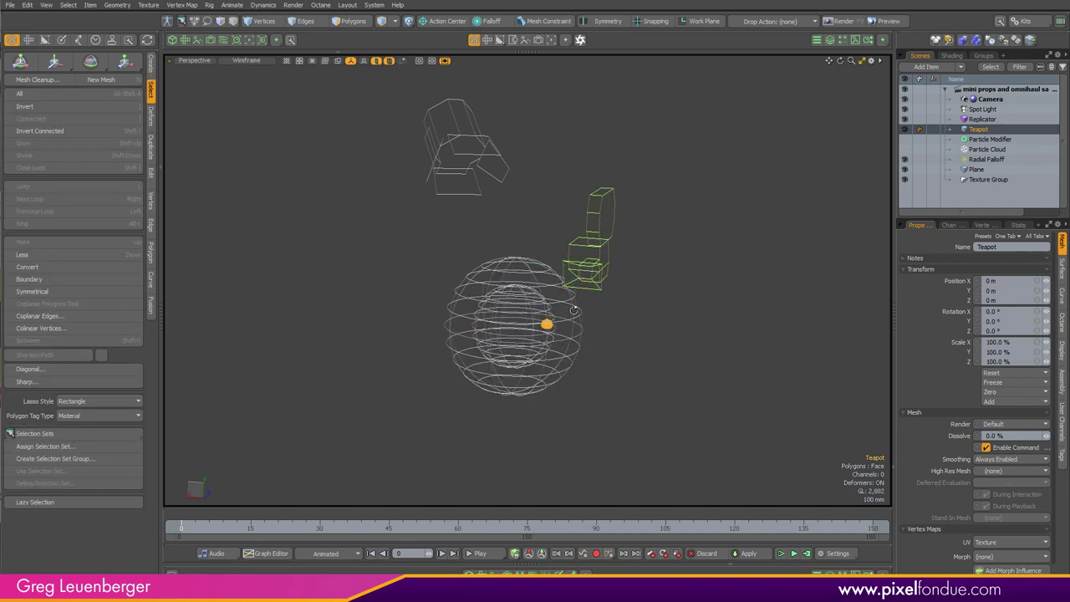
# - Select a patch of polygons on the teapot's side, view the Bevel tool's settings in Mini Properties and drop the tool
pyautogui.hotkey('shift', 'a')
pyautogui.keyDown('alt'); pyautogui.moveTo(619, 354); pyautogui.dragTo(545, 288); pyautogui.keyUp('alt')
pyautogui.press('3')
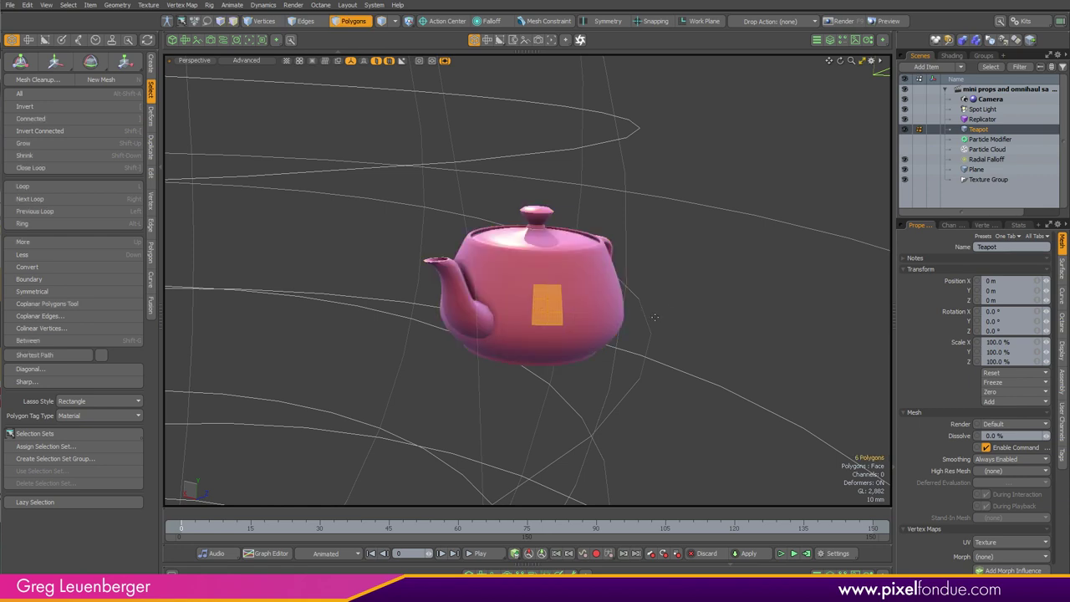
pyautogui.press('b')
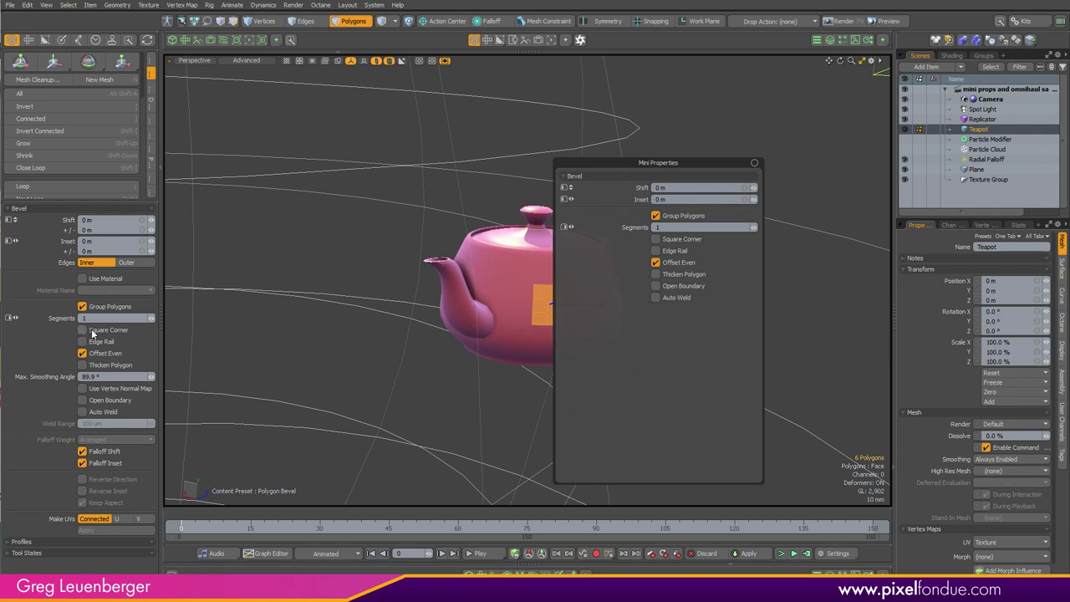
pyautogui.press('space')
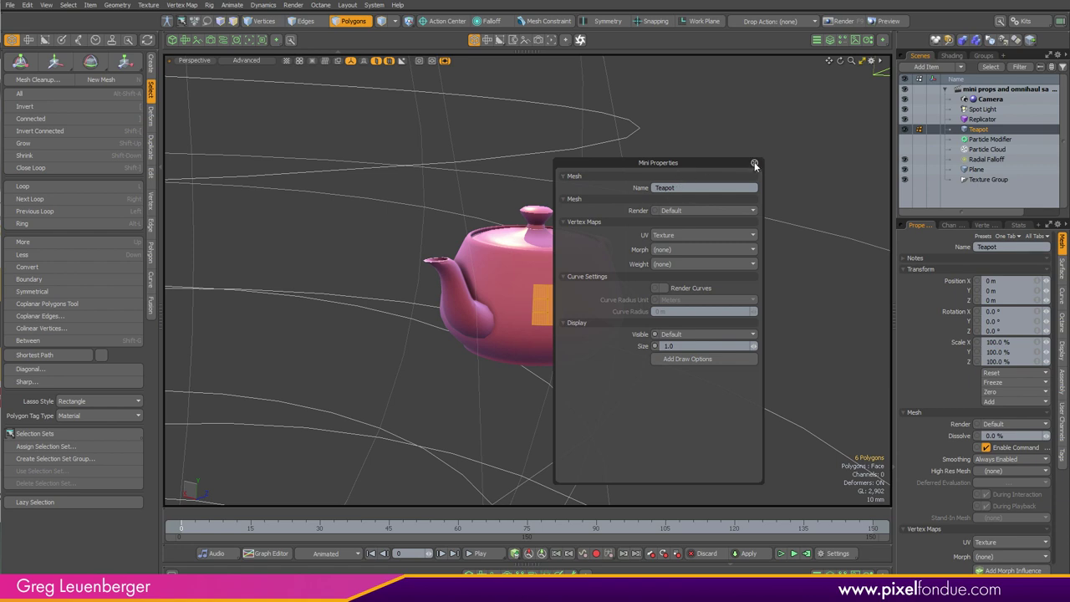
# - Move the Mini Properties popup clear of the teapot and view the Replicator, Radial Falloff and Teapot settings in it
pyautogui.moveTo(713, 162); pyautogui.dragTo(830, 106)
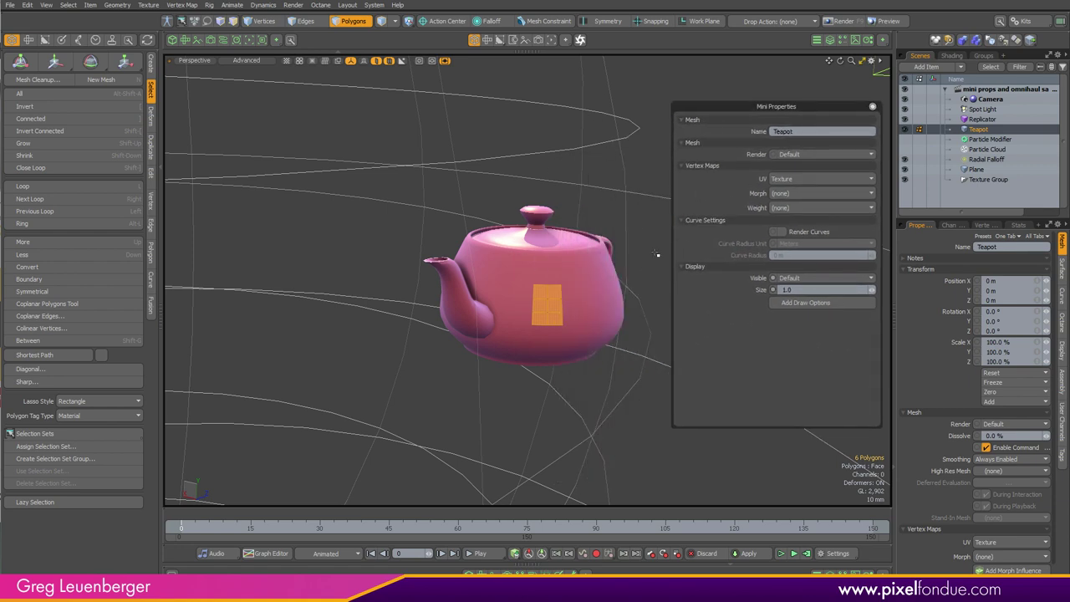
pyautogui.click(976, 119)
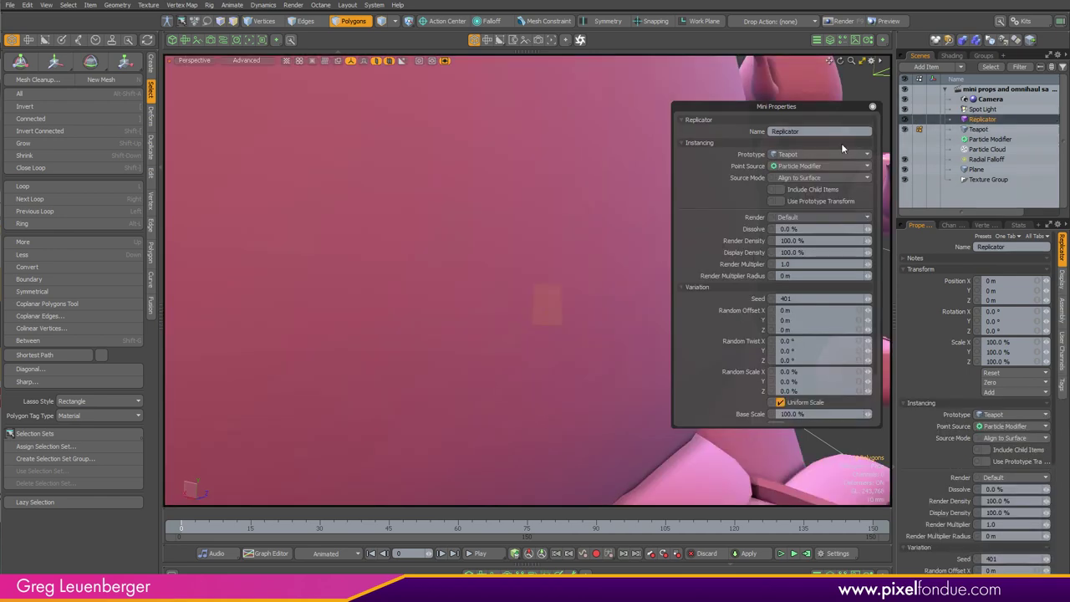
pyautogui.click(987, 159)
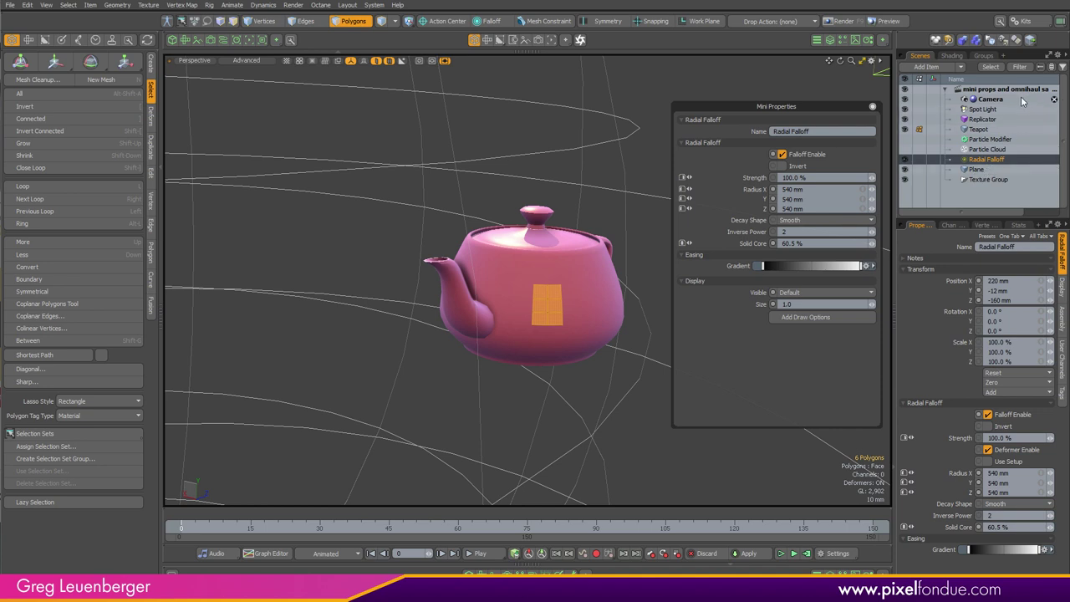
pyautogui.click(976, 131)
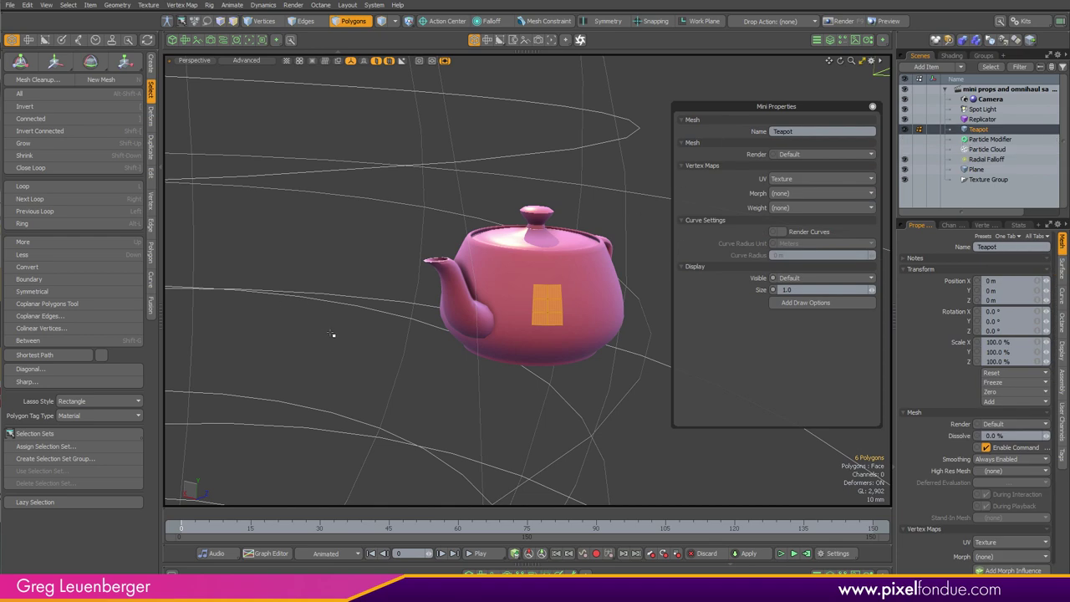
# - View the Move tool's transform settings in Mini Properties, drop the tool and deselect the teapot's polygons
pyautogui.press('w')
pyautogui.keyDown('alt'); pyautogui.moveTo(490, 350); pyautogui.dragTo(451, 349); pyautogui.keyUp('alt')
pyautogui.press('3')
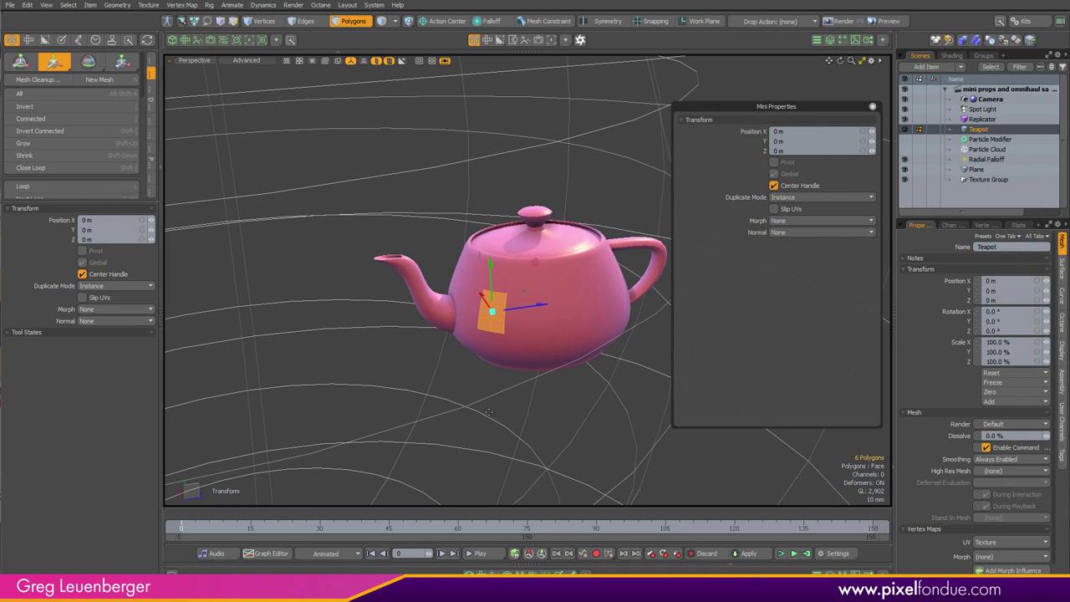
pyautogui.press('q')
pyautogui.click(474, 399)
# - Select the Spot Light in item selection mode and view its settings in the Mini Properties popup
pyautogui.scroll(-8, 493, 370)
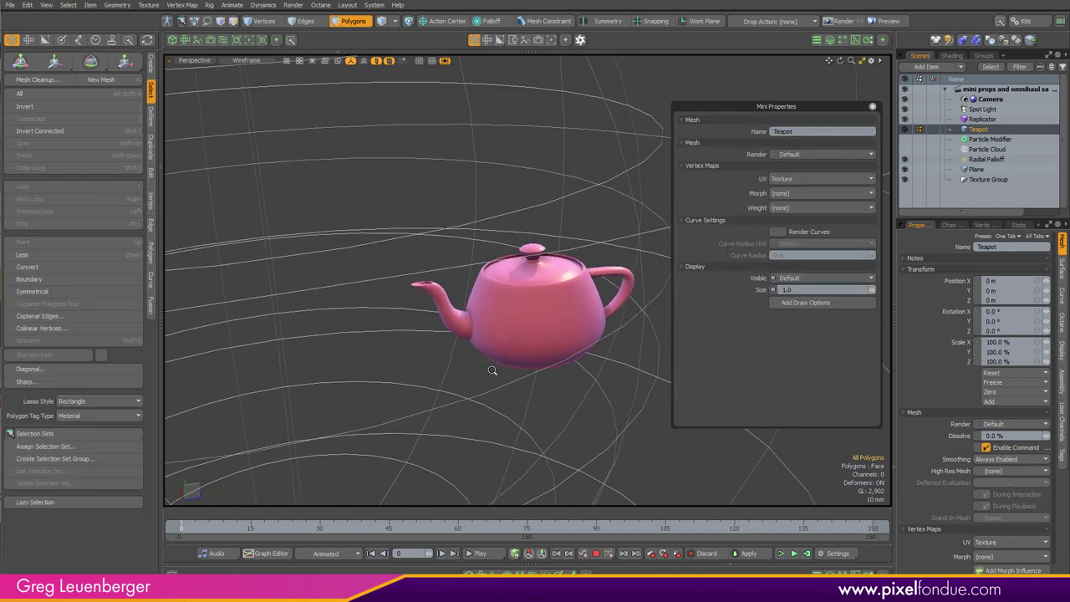
pyautogui.keyDown('alt'); pyautogui.moveTo(551, 250); pyautogui.dragTo(605, 219); pyautogui.keyUp('alt')
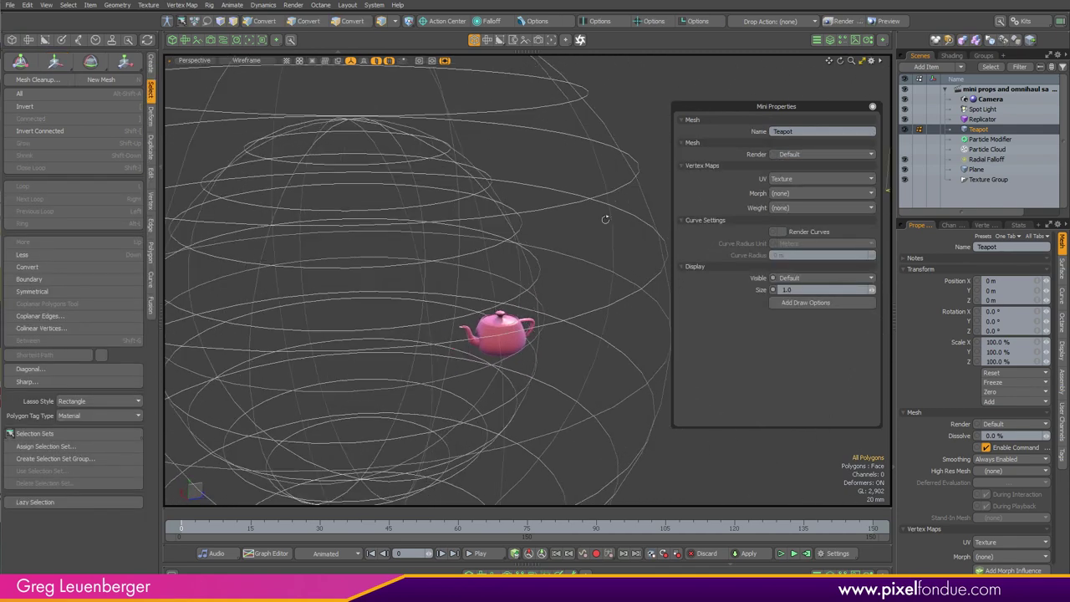
pyautogui.click(986, 109)
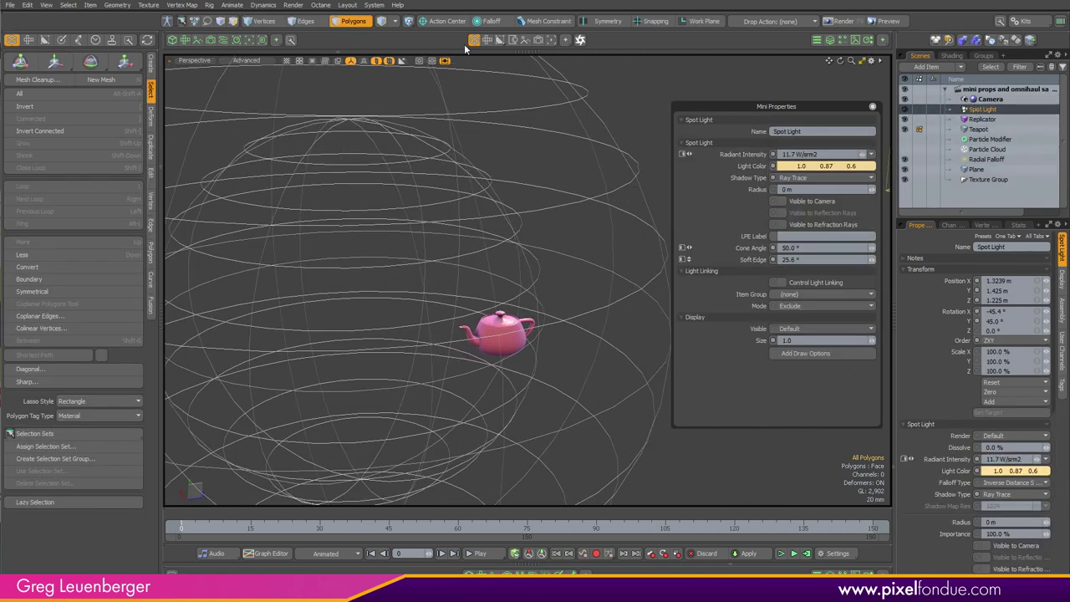
pyautogui.press('5')
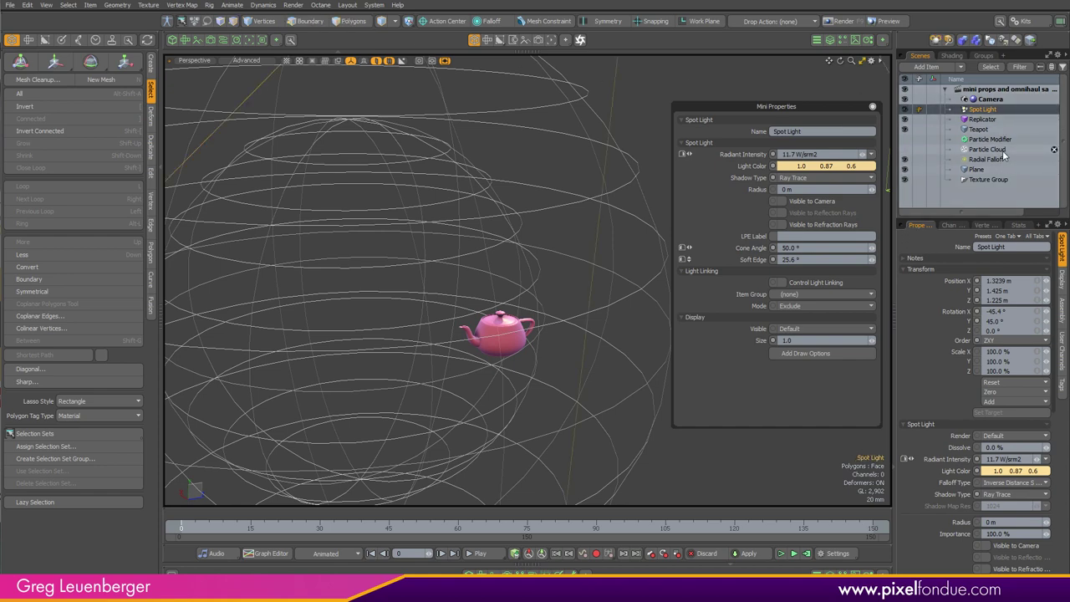
# - Select the Spot Light and Replicator together, and view the Camera's settings in the Mini Properties popup
pyautogui.hotkey('ctrl', 'p')
pyautogui.keyDown('ctrl'); pyautogui.click(987, 121); pyautogui.keyUp('ctrl')
pyautogui.keyDown('ctrl'); pyautogui.click(990, 100); pyautogui.keyUp('ctrl')
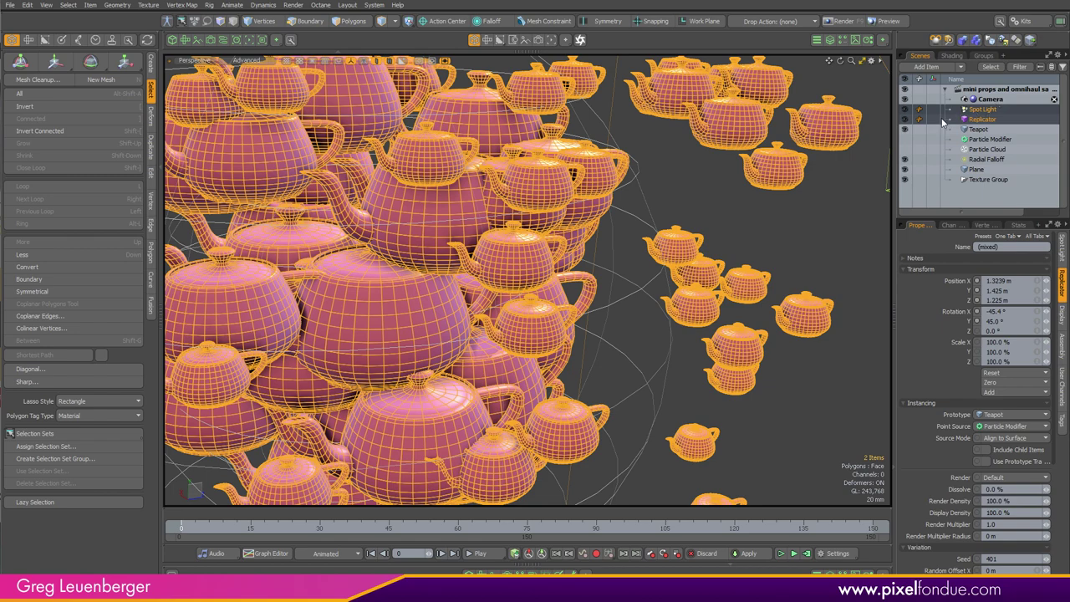
pyautogui.keyDown('ctrl'); pyautogui.keyDown('alt'); pyautogui.moveTo(657, 243); pyautogui.dragTo(561, 261); pyautogui.keyUp('alt'); pyautogui.keyUp('ctrl')
pyautogui.moveTo(560, 261); pyautogui.dragTo(659, 343, button='middle')
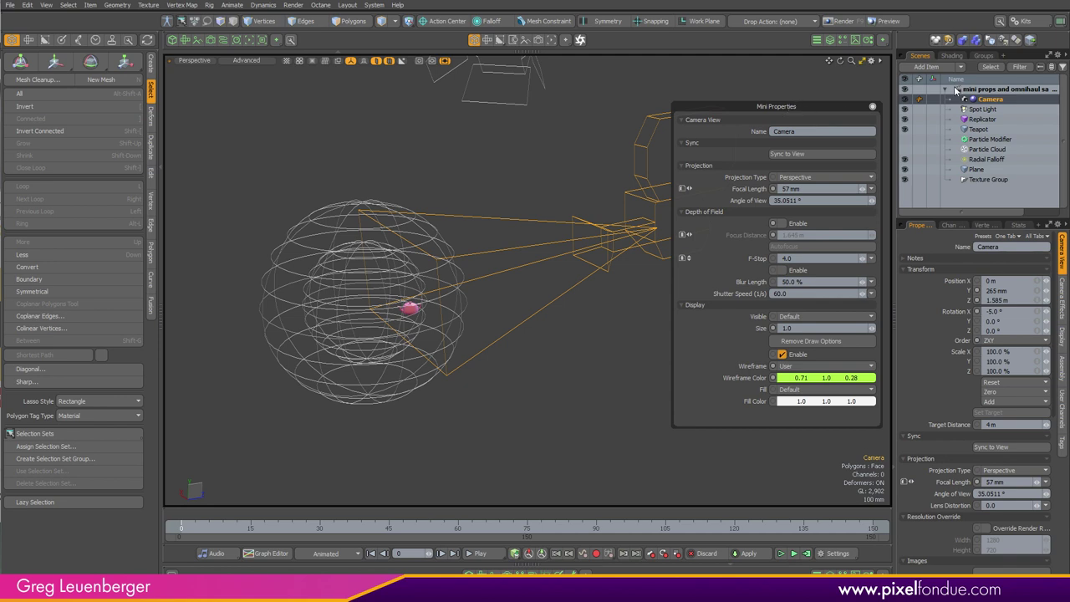
# - Try selecting the Spot Light and Replicator together, reselect only the Spot Light and close the Mini Properties popup
pyautogui.click(983, 109)
pyautogui.keyDown('ctrl'); pyautogui.click(980, 122); pyautogui.keyUp('ctrl')
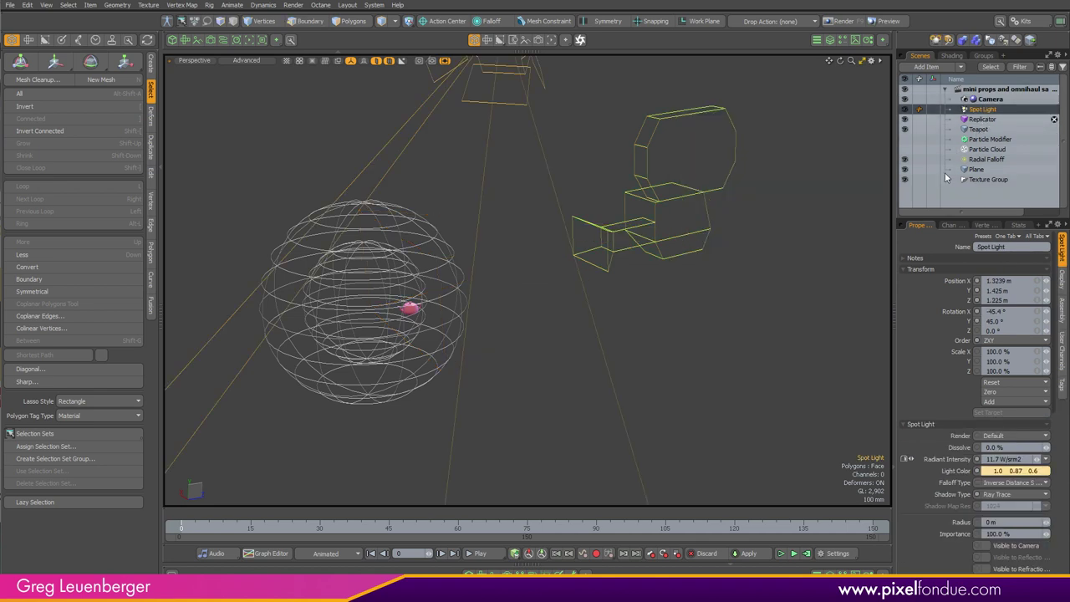
pyautogui.click(986, 111)
pyautogui.press('p')
pyautogui.click(871, 107)
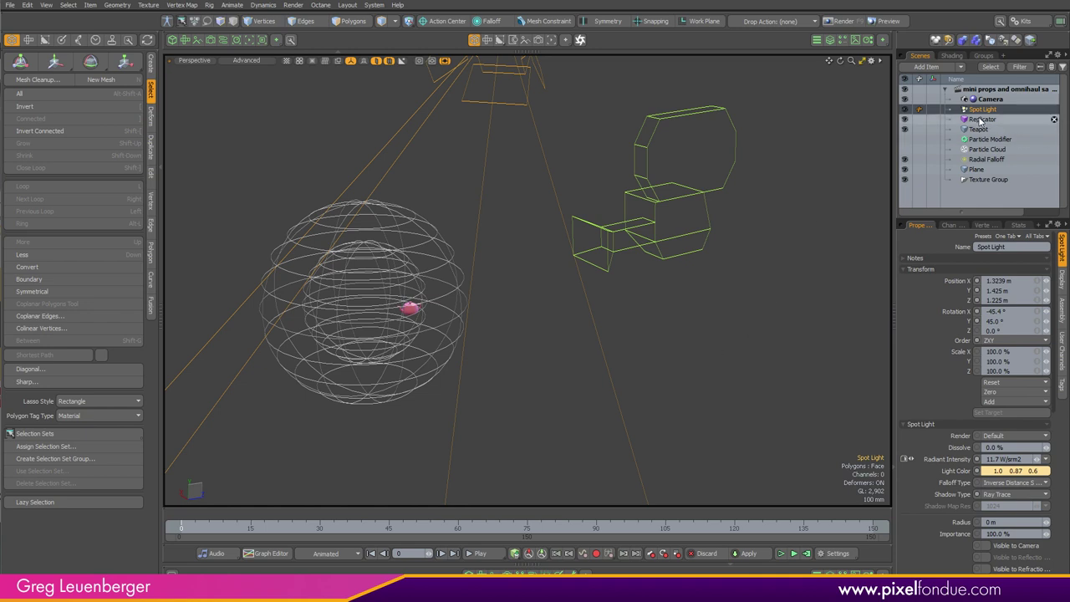
# - Expand the Teapot material group in the Shader Tree and select its Material
pyautogui.click(951, 55)
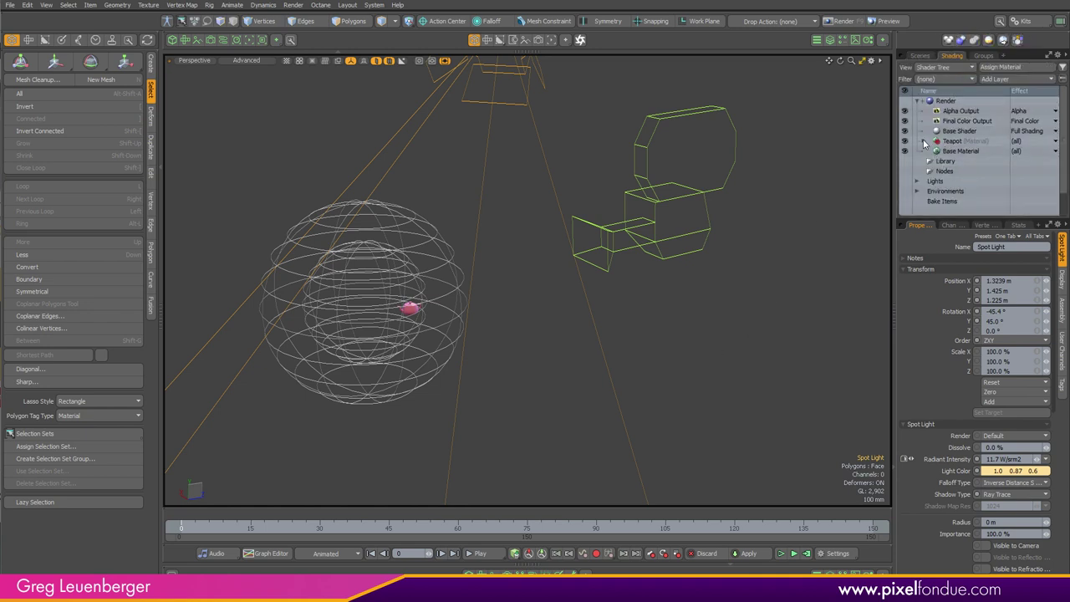
pyautogui.click(925, 141)
pyautogui.click(960, 161)
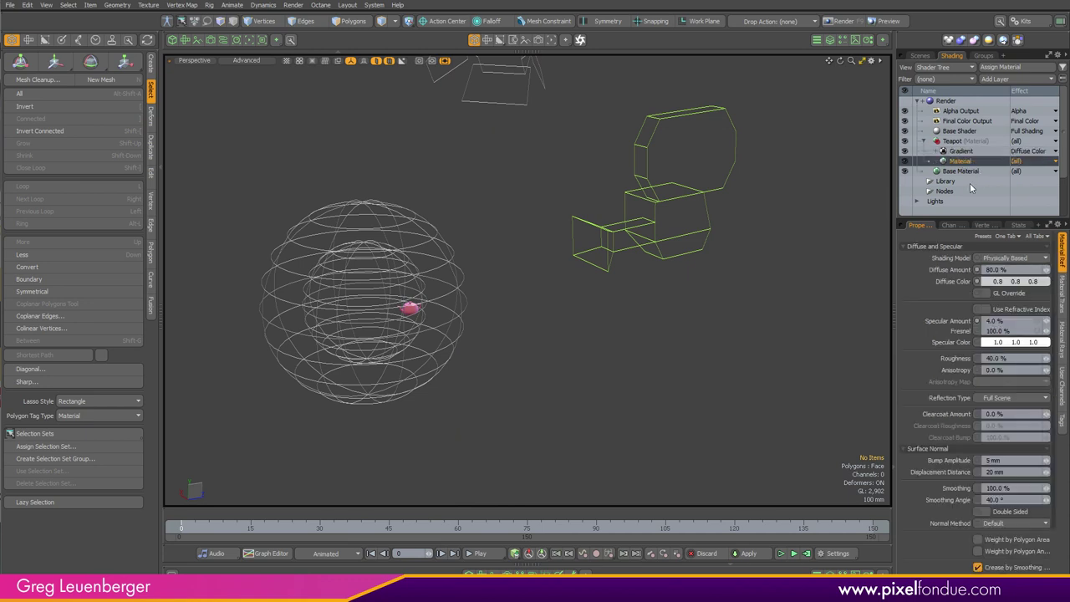
# - Select the Replicator while the teapot's Material is selected, and check the material selection in the Shader Tree
pyautogui.click(921, 55)
pyautogui.click(985, 118)
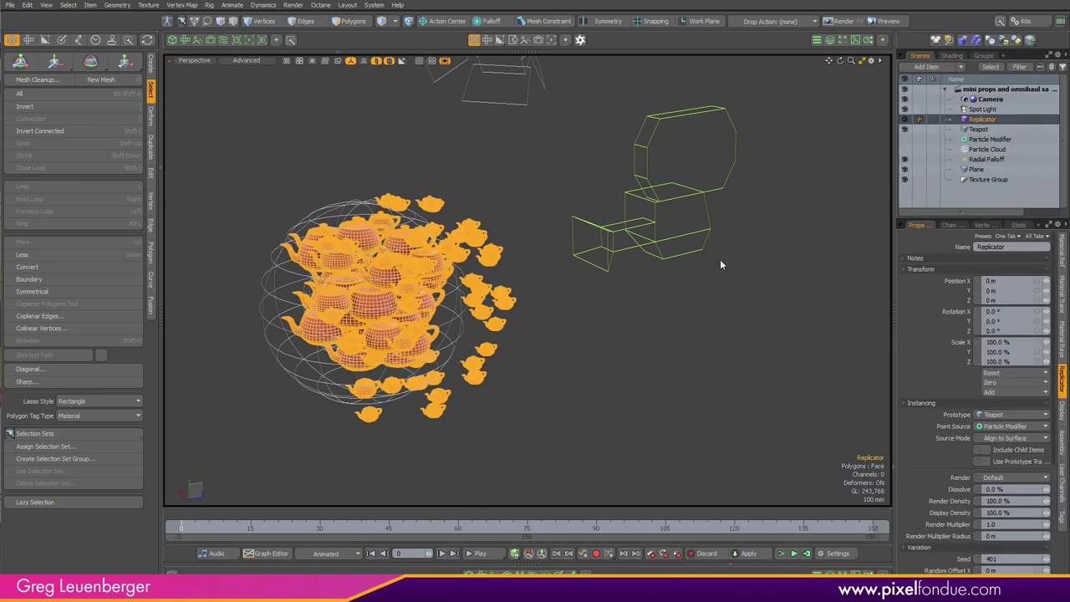
pyautogui.click(951, 55)
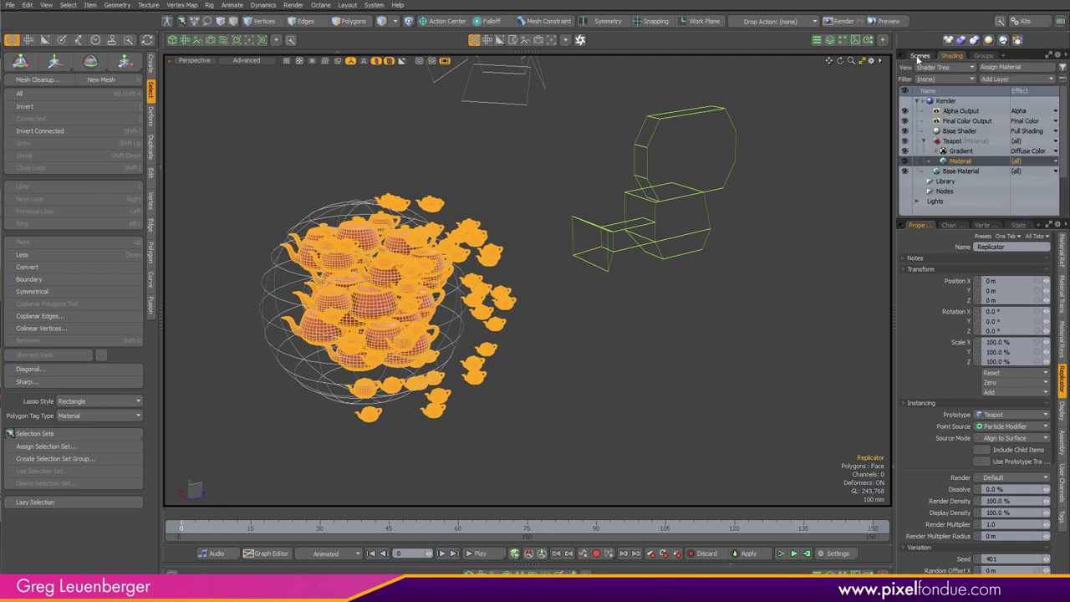
pyautogui.click(918, 56)
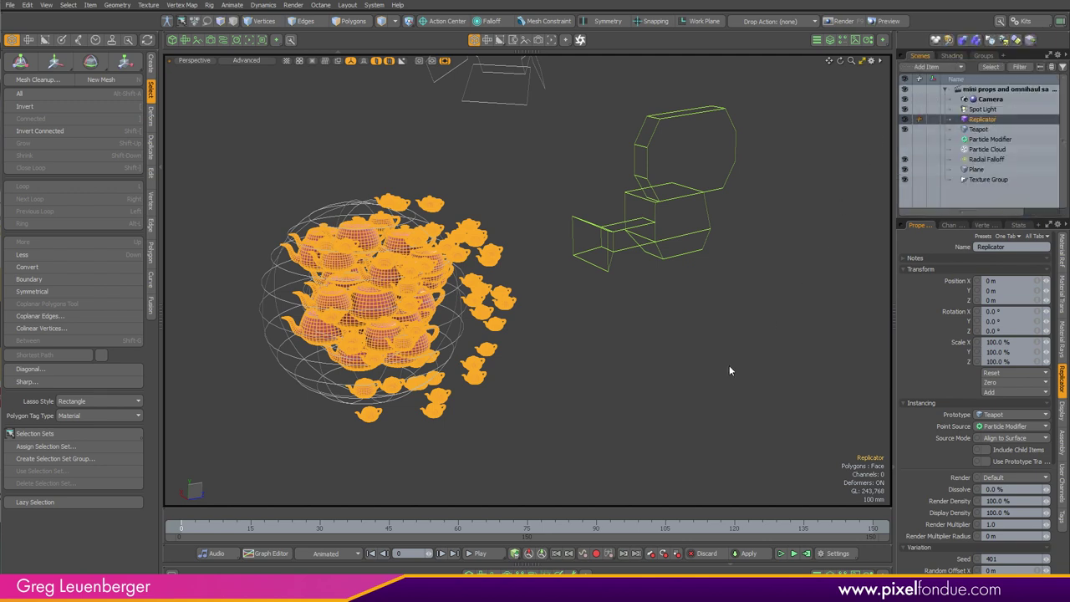
# - Clear the combined material and item selection and select only the Replicator
pyautogui.click(728, 369)
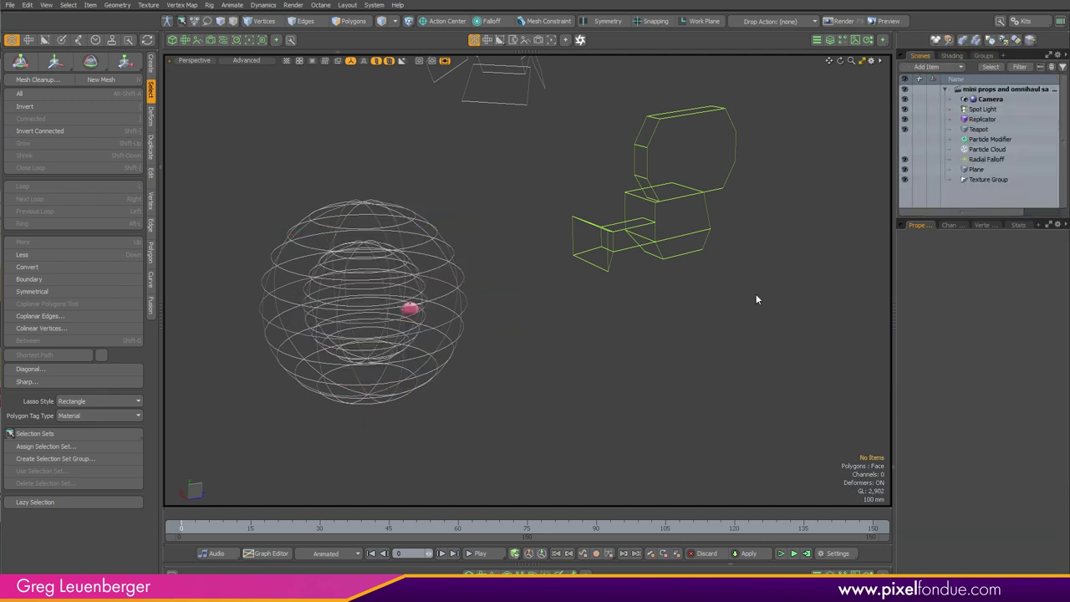
pyautogui.click(982, 119)
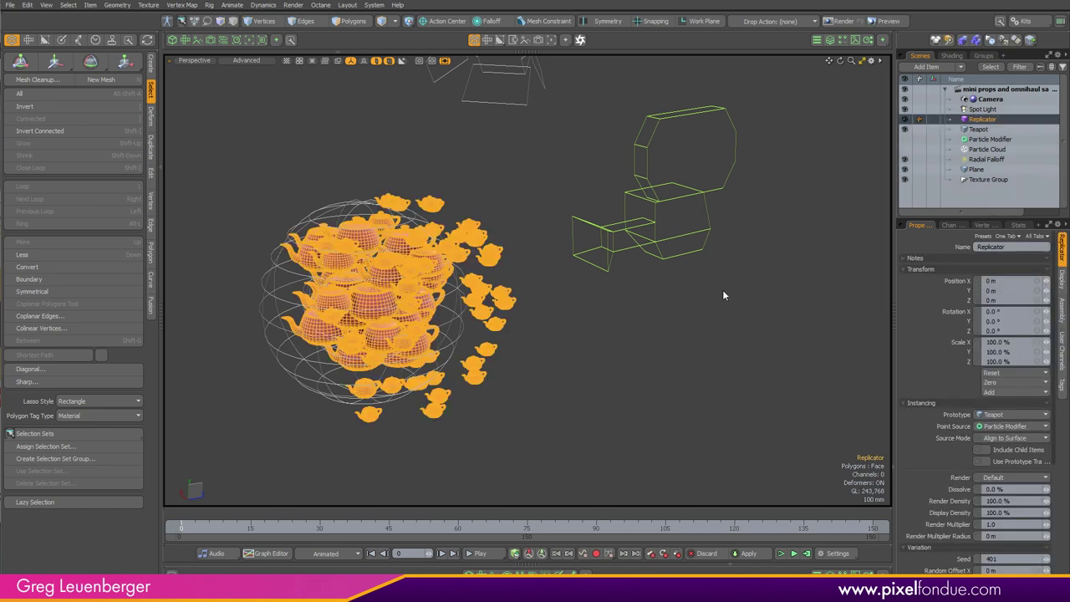
pyautogui.press('k')
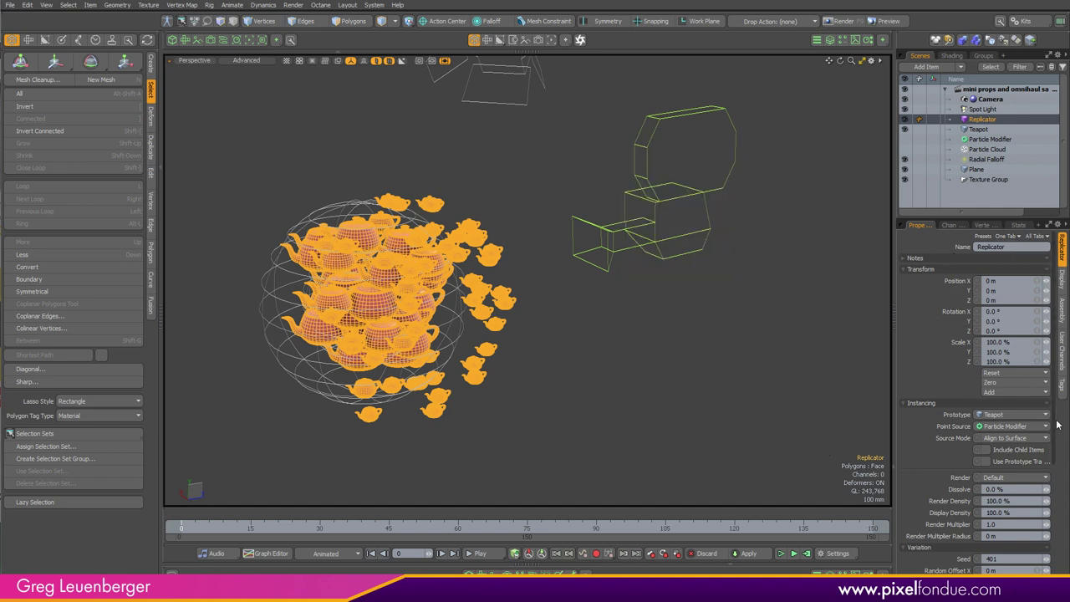
# - Look through the Replicator's Instancing and Variation properties and view its preset options, including Save Default Hauling
pyautogui.scroll(-5, 1057, 435)
pyautogui.scroll(-1, 1062, 539)
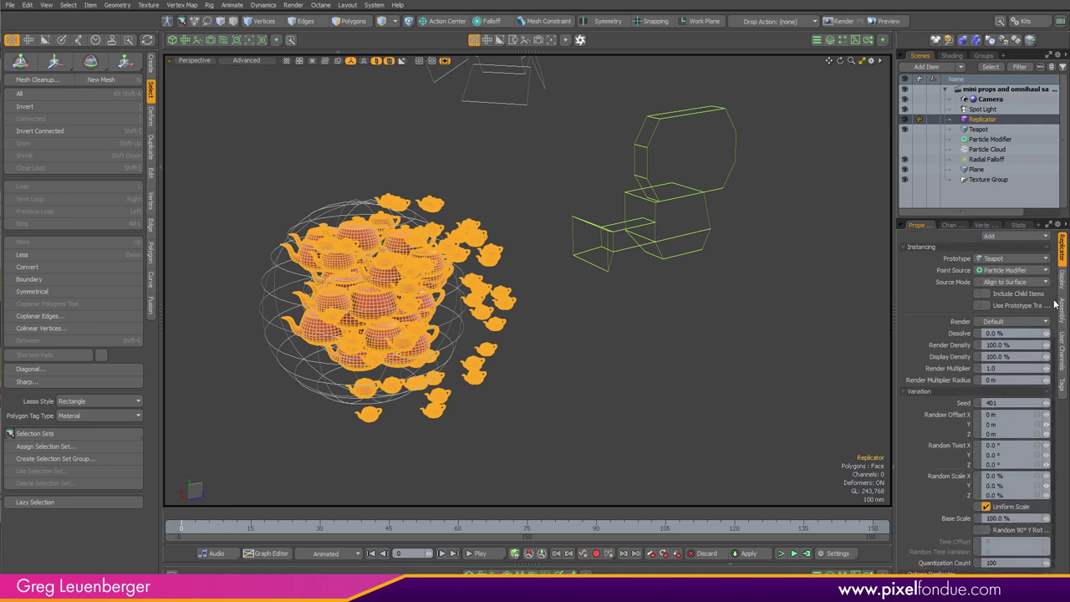
pyautogui.scroll(3, 1050, 278)
pyautogui.scroll(3, 1051, 279)
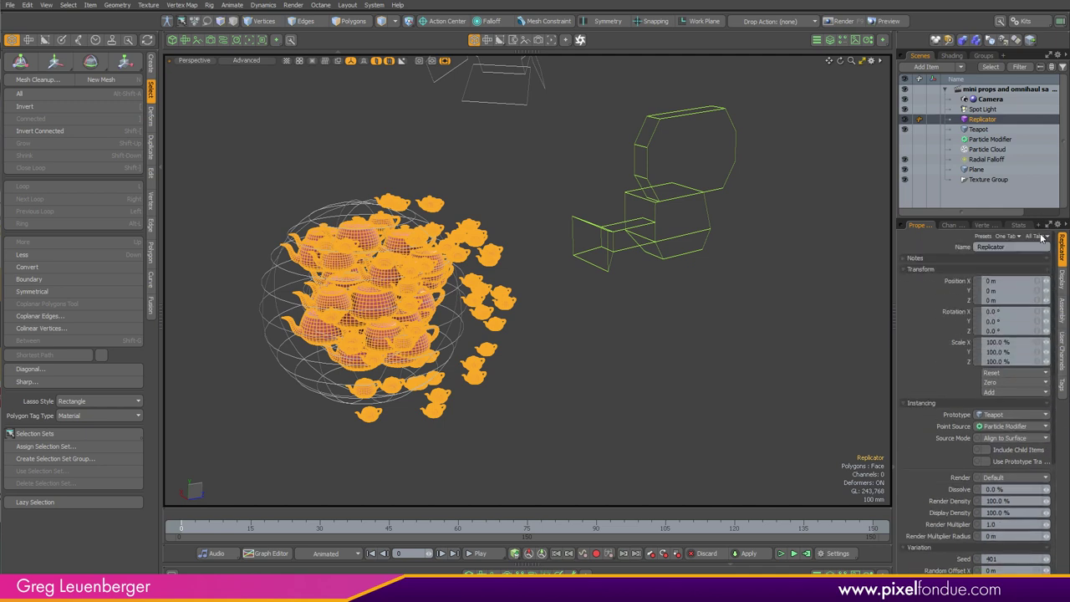
pyautogui.click(1040, 237)
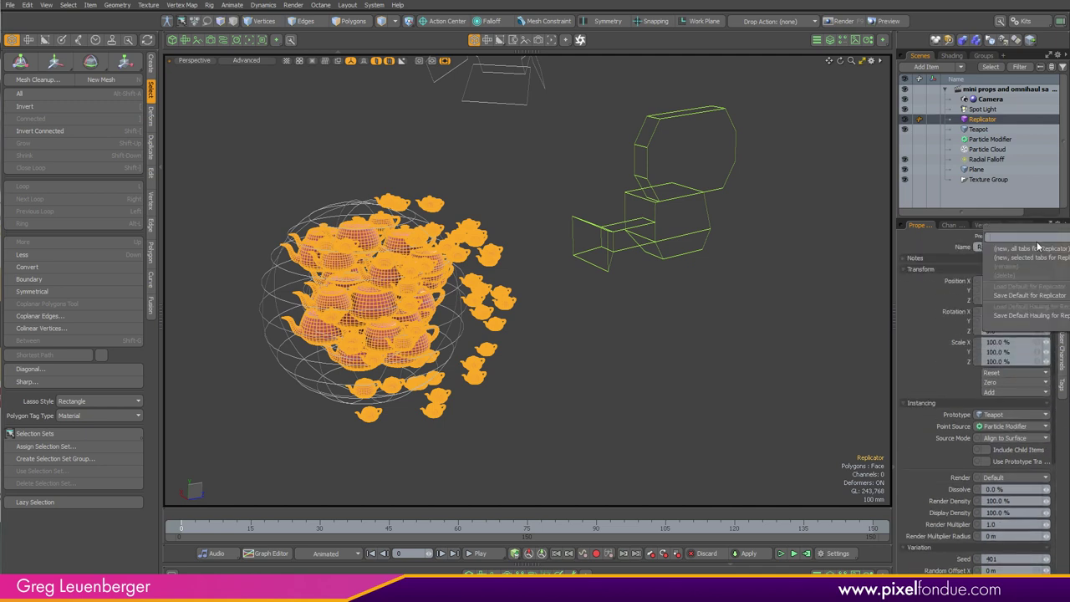
pyautogui.click(762, 370)
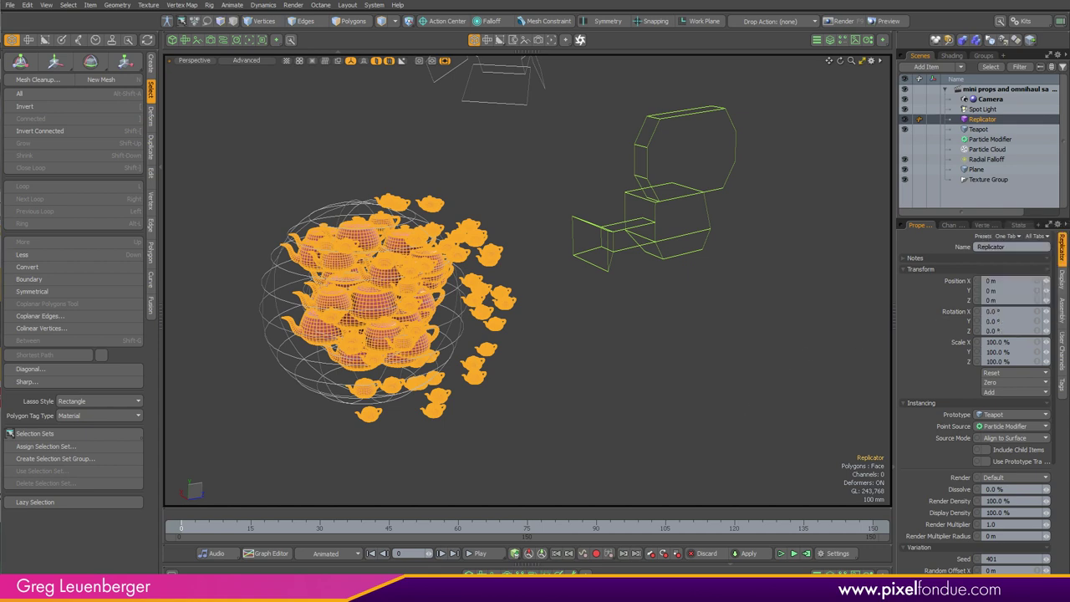
# - Add the Replicator's Random Scale X, Y and Z and Random Twist Y channels to Channel Haul
pyautogui.scroll(-5, 1054, 454)
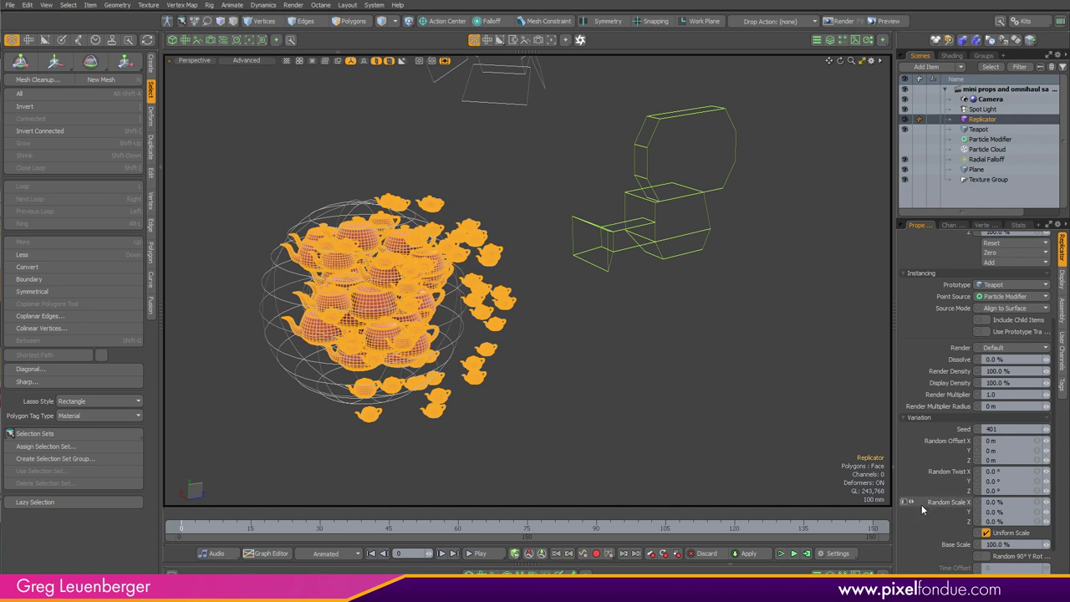
pyautogui.moveTo(903, 504); pyautogui.dragTo(908, 516)
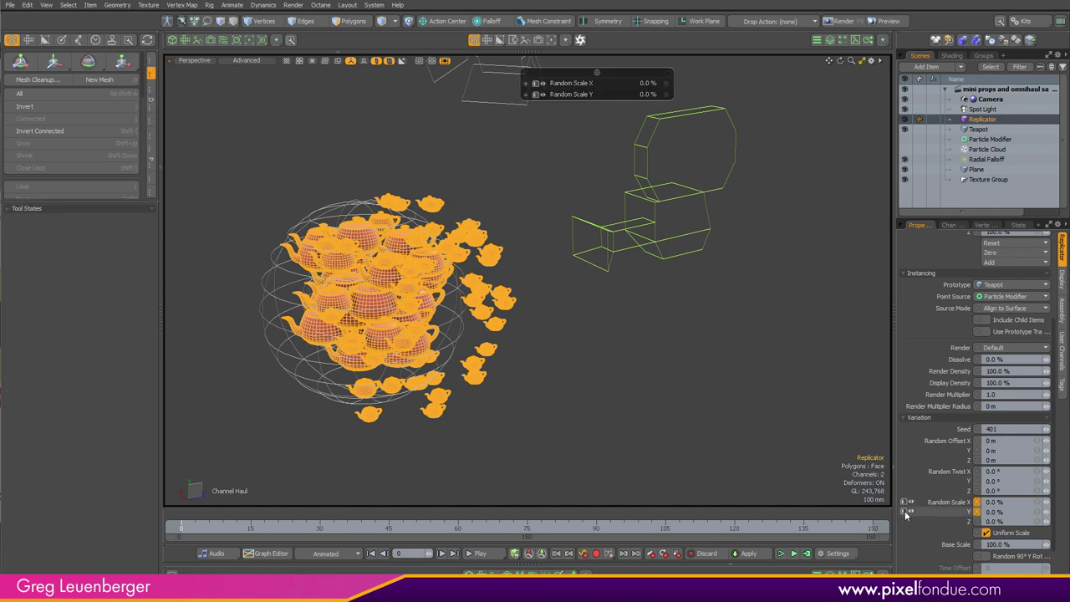
pyautogui.keyDown('shift'); pyautogui.click(904, 521); pyautogui.keyUp('shift')
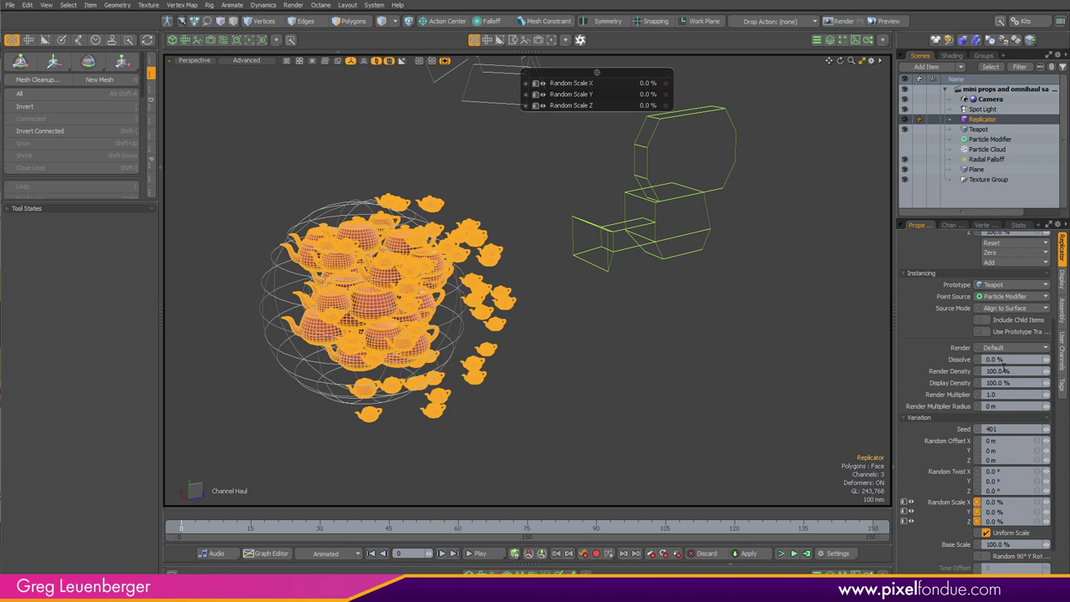
pyautogui.click(905, 481)
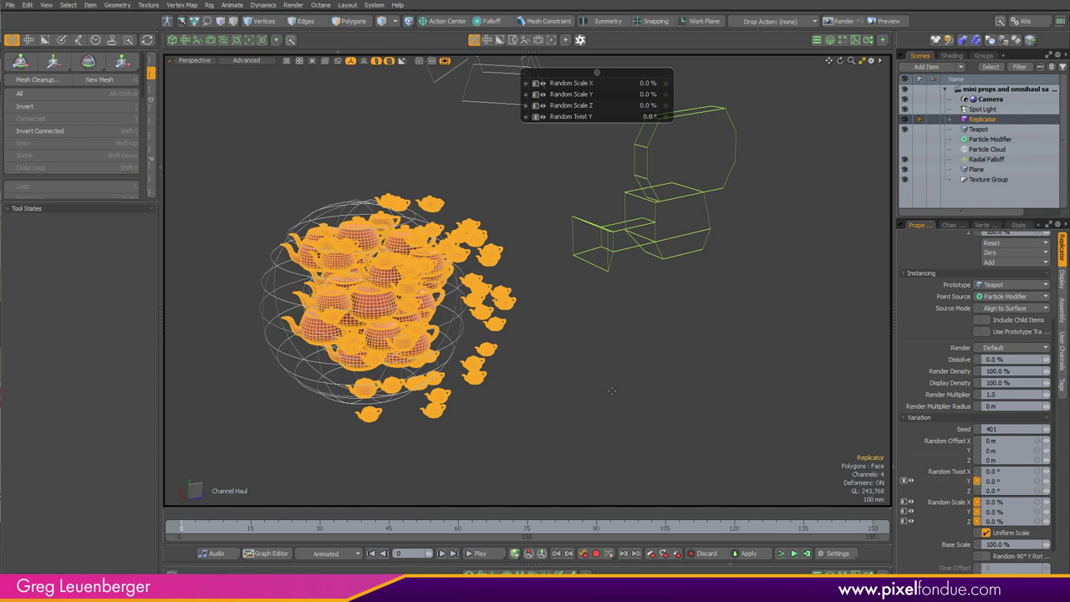
# - Haul the Replicator's Random Twist Y to -35.0° and its Random Scale X, Y and Z to 40.0%
pyautogui.moveTo(634, 407)
pyautogui.mouseDown()
pyautogui.moveTo(656, 407)
pyautogui.moveTo(632, 407)
pyautogui.mouseUp()
pyautogui.keyDown('ctrl'); pyautogui.keyDown('alt'); pyautogui.moveTo(380, 328); pyautogui.dragTo(440, 264); pyautogui.keyUp('alt'); pyautogui.keyUp('ctrl')
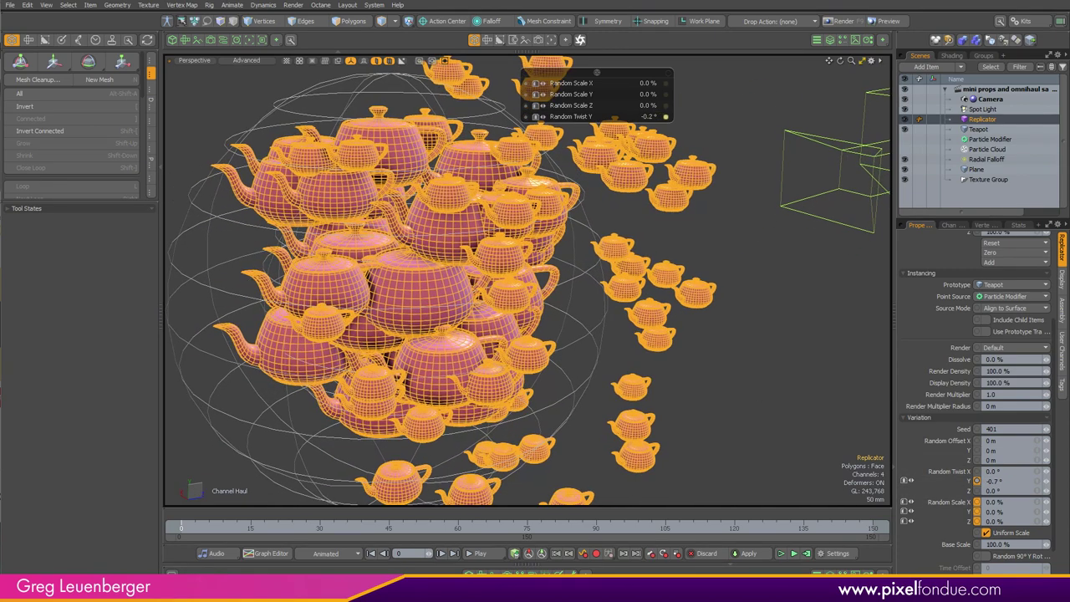
pyautogui.moveTo(854, 398)
pyautogui.mouseDown()
pyautogui.moveTo(866, 398)
pyautogui.moveTo(840, 397)
pyautogui.mouseUp()
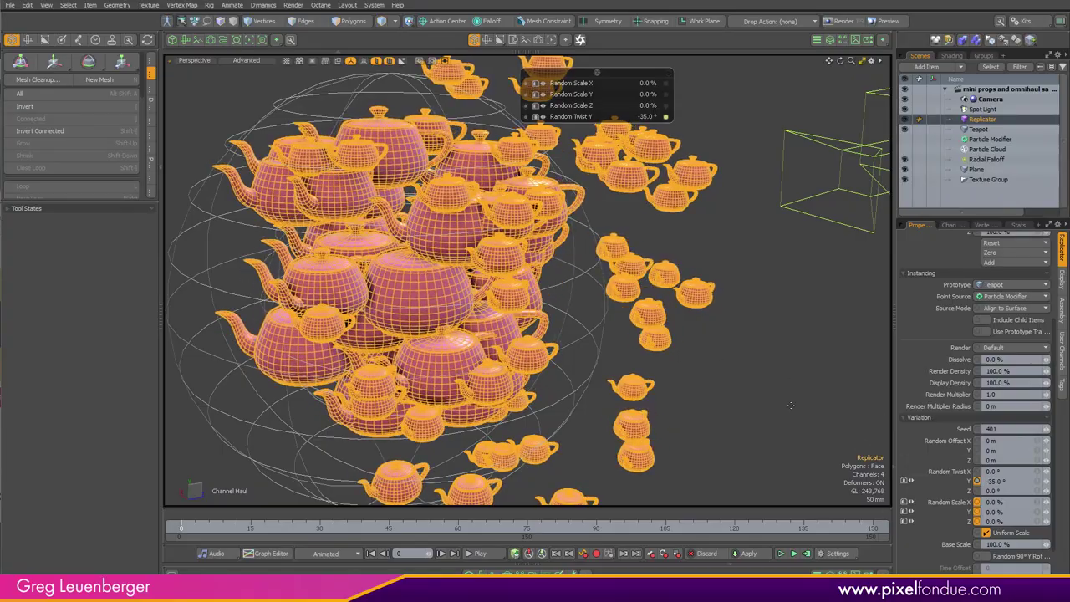
pyautogui.moveTo(535, 368)
pyautogui.mouseDown()
pyautogui.moveTo(560, 367)
pyautogui.moveTo(535, 367)
pyautogui.moveTo(559, 368)
pyautogui.moveTo(545, 368)
pyautogui.mouseUp()
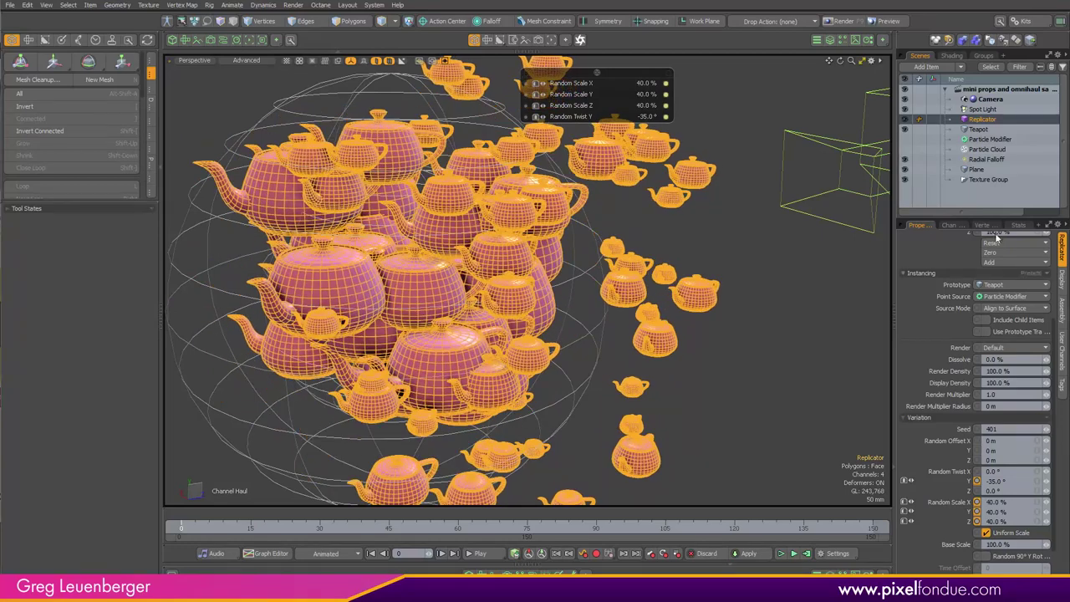
# - Clear all of the Replicator's hauling assignments, leave Channel Haul and deselect the Replicator
pyautogui.scroll(5, 1057, 335)
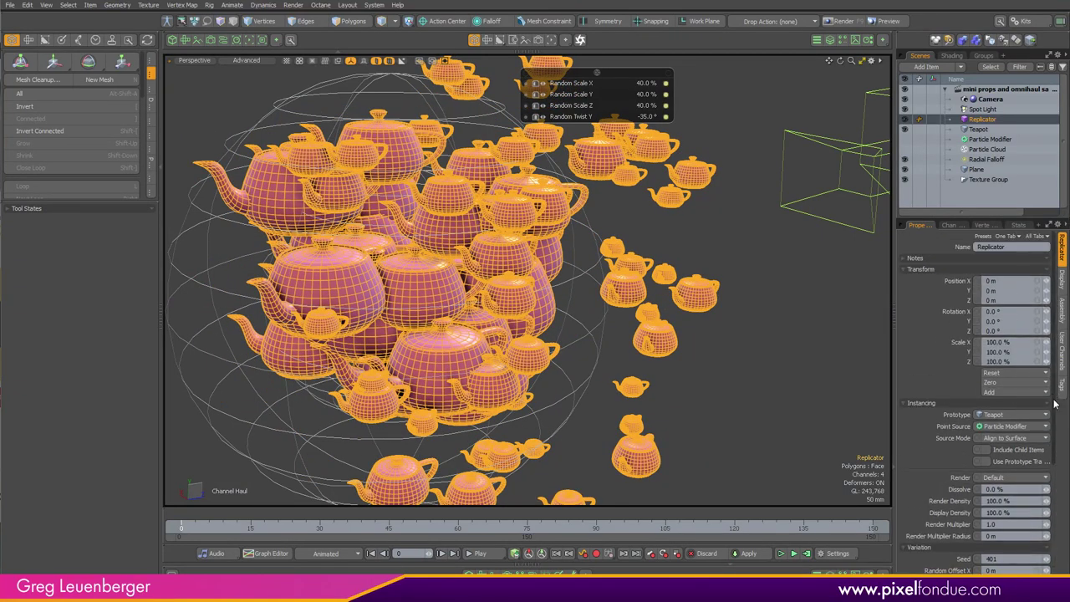
pyautogui.scroll(-5, 1058, 411)
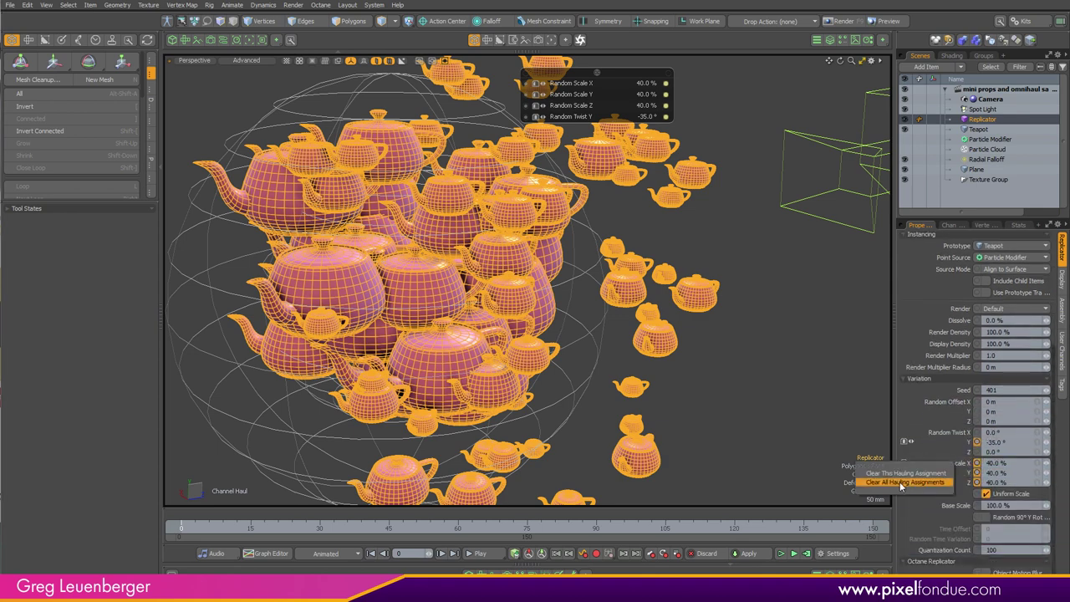
pyautogui.press('Escape')
pyautogui.scroll(-5, 701, 383)
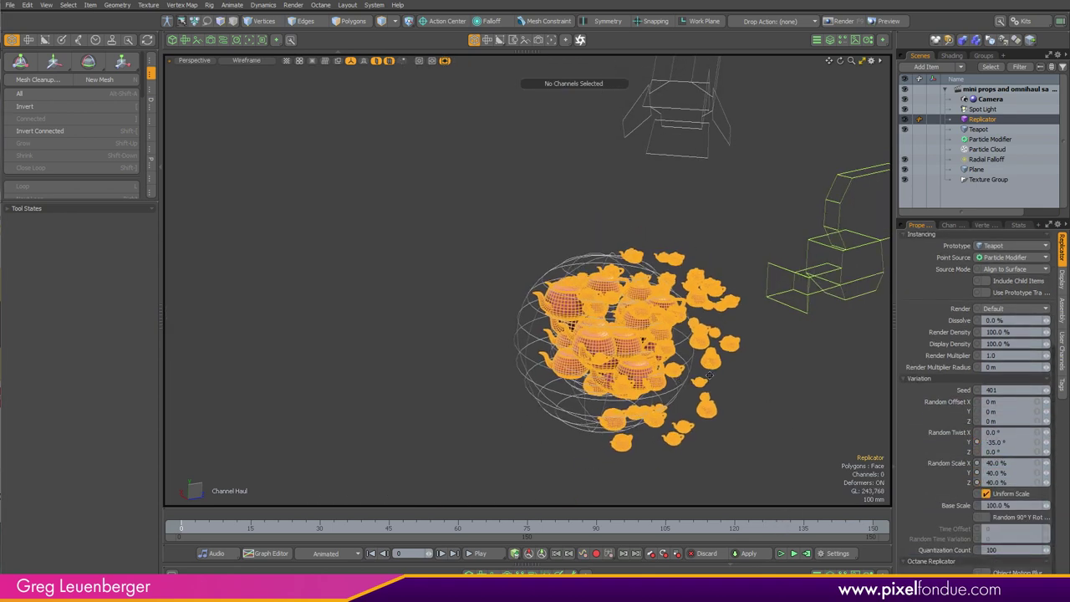
pyautogui.moveTo(735, 378)
pyautogui.keyDown('alt'); pyautogui.keyDown('shift'); pyautogui.mouseDown()
pyautogui.moveTo(586, 384)
pyautogui.moveTo(611, 366)
pyautogui.moveTo(742, 362)
pyautogui.mouseUp(); pyautogui.keyUp('shift'); pyautogui.keyUp('alt')
pyautogui.press('space')
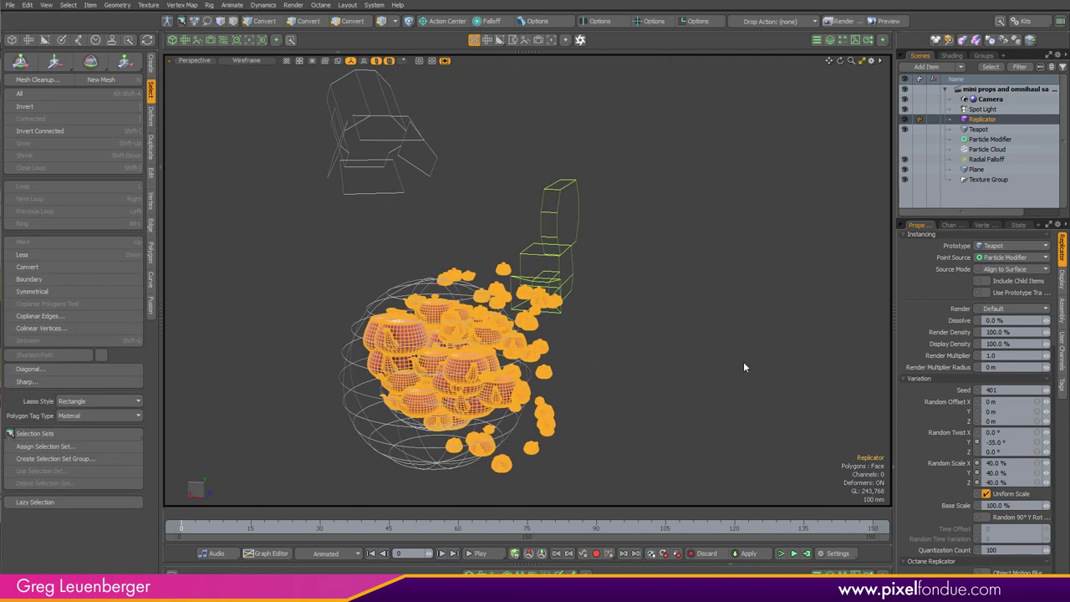
pyautogui.click(730, 370)
pyautogui.keyDown('alt'); pyautogui.moveTo(530, 339); pyautogui.dragTo(757, 359); pyautogui.keyUp('alt')
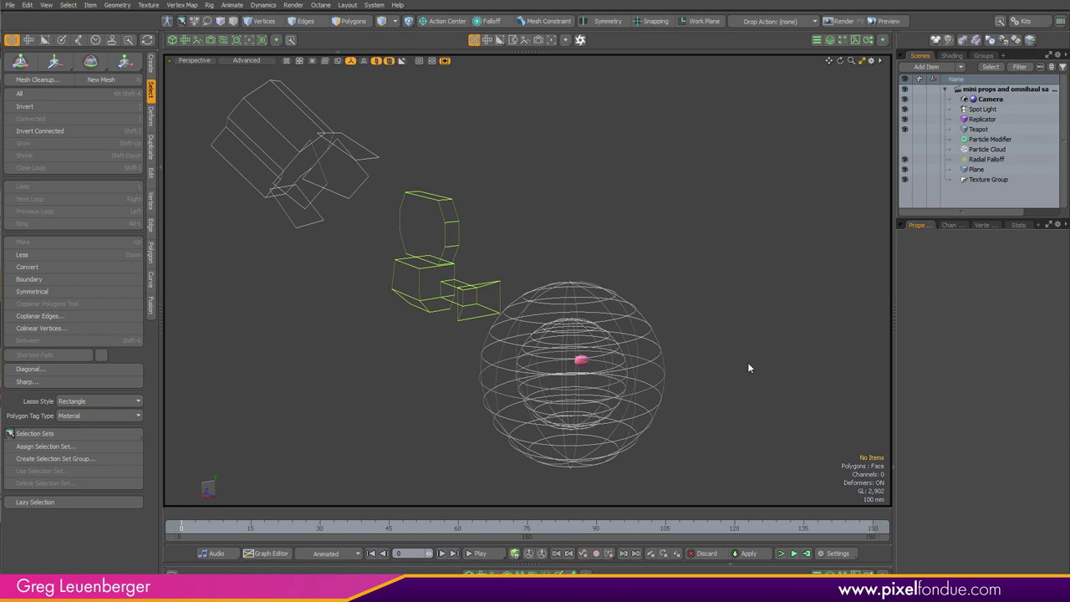
# - Show the replicated teapots and ground plane in the viewport and hide them again
pyautogui.click(380, 64)
pyautogui.scroll(-2, 689, 227)
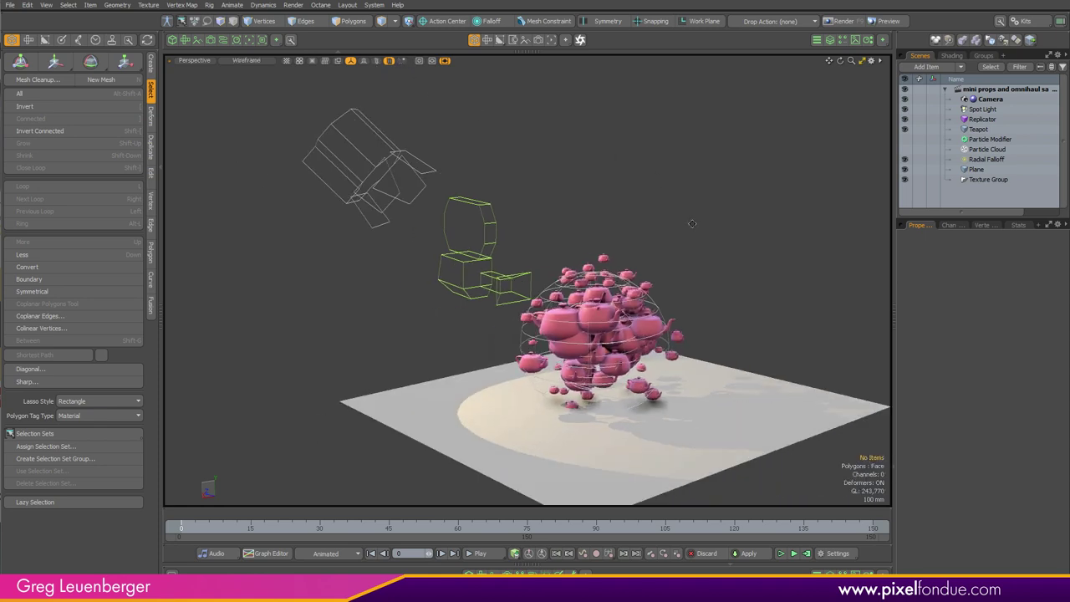
pyautogui.keyDown('alt'); pyautogui.keyDown('shift'); pyautogui.moveTo(690, 225); pyautogui.dragTo(666, 205); pyautogui.keyUp('shift'); pyautogui.keyUp('alt')
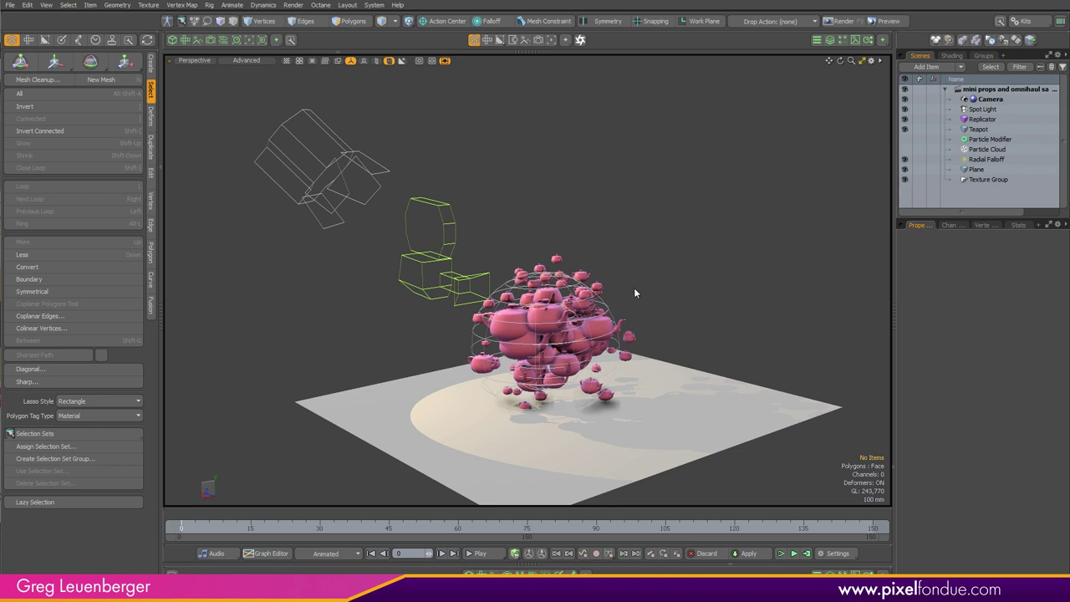
pyautogui.click(376, 61)
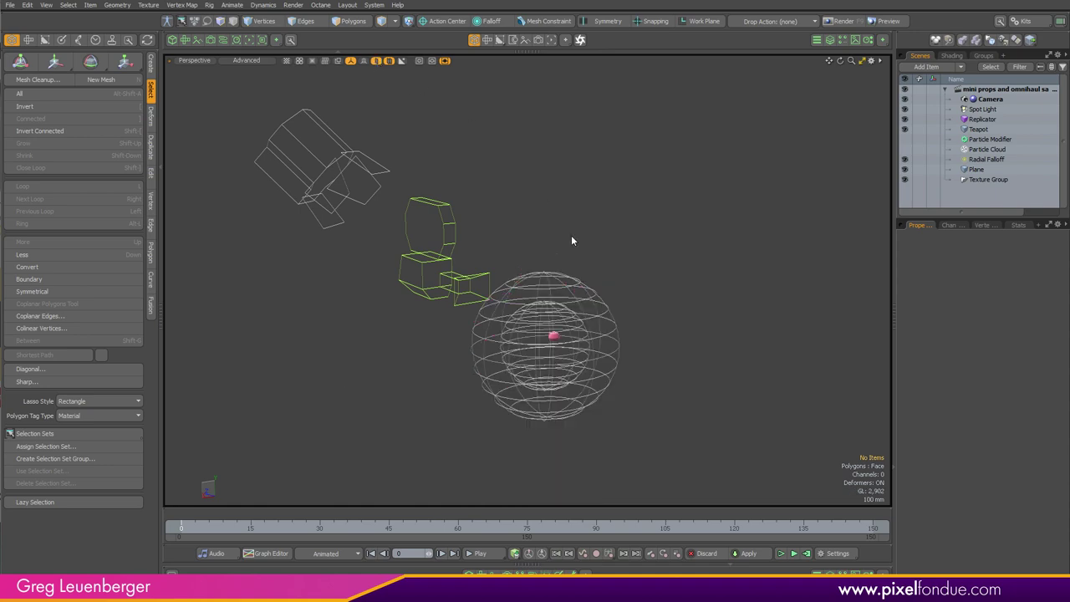
# - Select the Teapot mesh and select seven adjoining polygons on the side of its body
pyautogui.scroll(5, 552, 334)
pyautogui.click(585, 431)
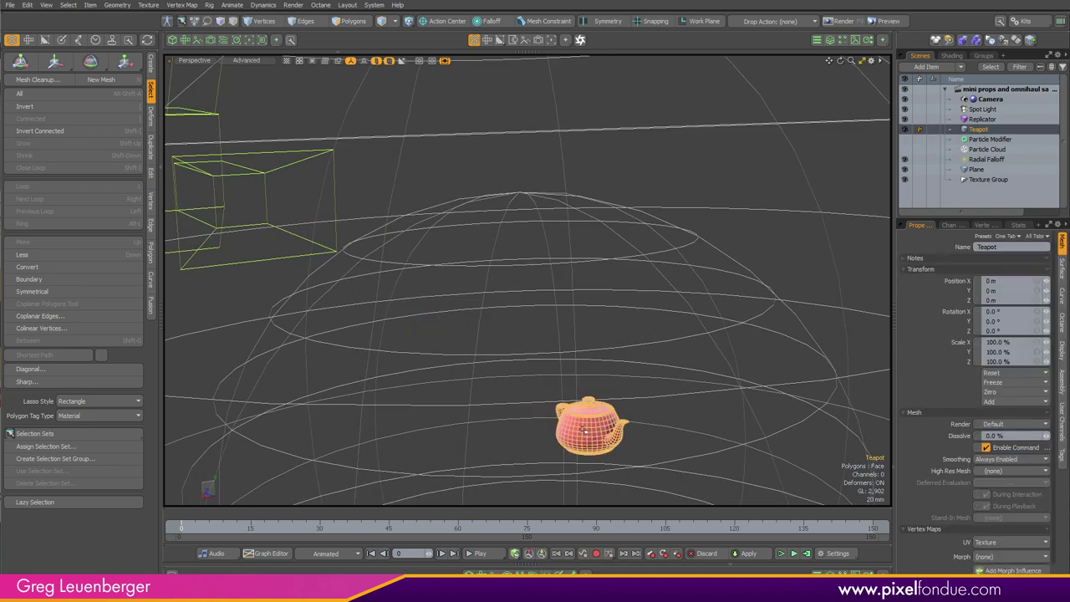
pyautogui.press('3')
pyautogui.moveTo(583, 432)
pyautogui.mouseDown()
pyautogui.moveTo(666, 432)
pyautogui.moveTo(548, 288)
pyautogui.mouseUp()
# - Bevel the selected teapot polygons outward with an inset of about 1.9 mm and a shift of about 14 mm
pyautogui.press('b')
pyautogui.click(640, 420)
pyautogui.keyDown('ctrl'); pyautogui.keyDown('alt'); pyautogui.moveTo(549, 288); pyautogui.dragTo(599, 289); pyautogui.keyUp('alt'); pyautogui.keyUp('ctrl')
pyautogui.moveTo(598, 288); pyautogui.dragTo(615, 261)
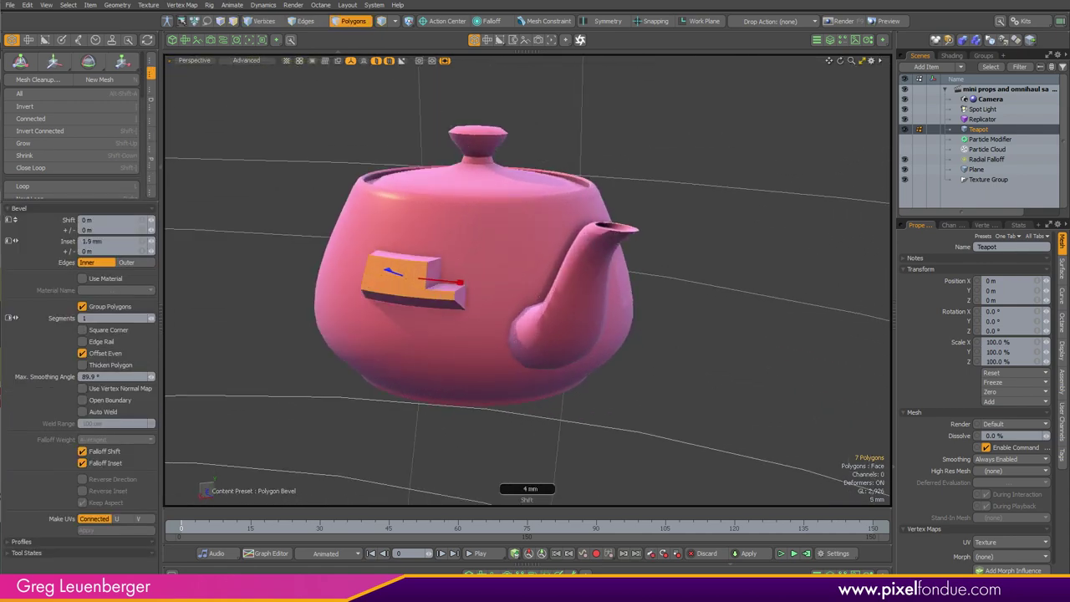
pyautogui.moveTo(388, 269); pyautogui.dragTo(368, 264)
# - Set the bevel's Shift to 20 mm through its mini property in the viewport
pyautogui.click(528, 489)
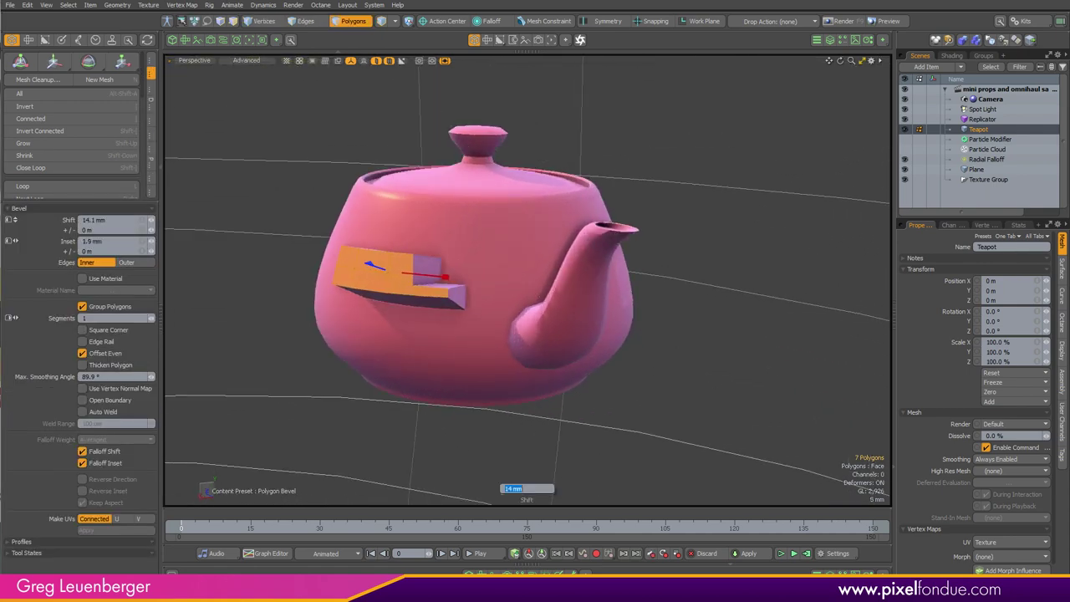
pyautogui.press('BackSpace')
pyautogui.write('20')
pyautogui.press('Return')
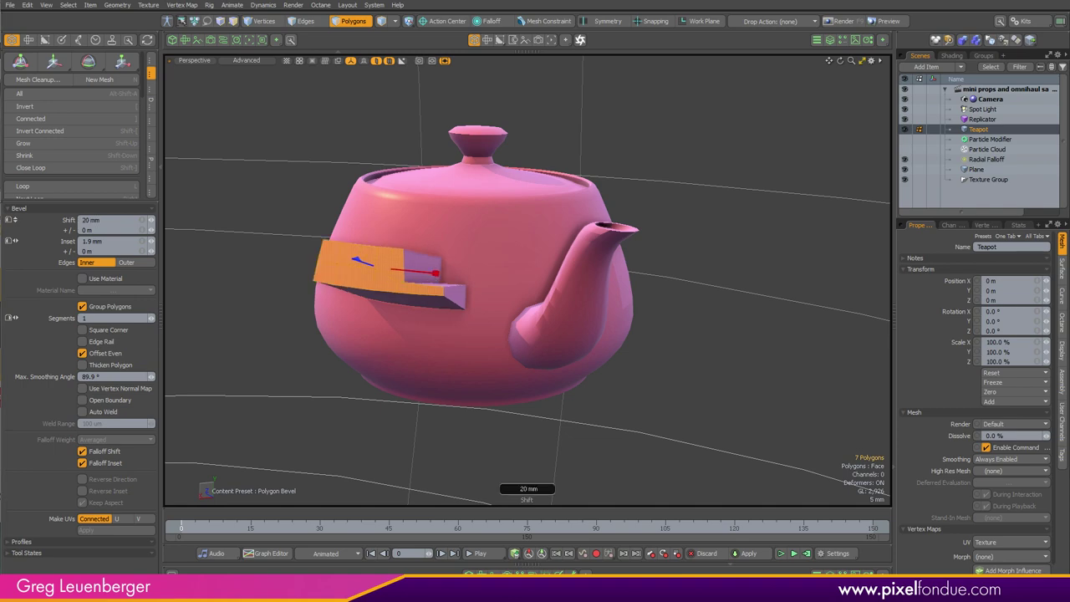
pyautogui.keyDown('alt'); pyautogui.moveTo(637, 290); pyautogui.dragTo(517, 435); pyautogui.keyUp('alt')
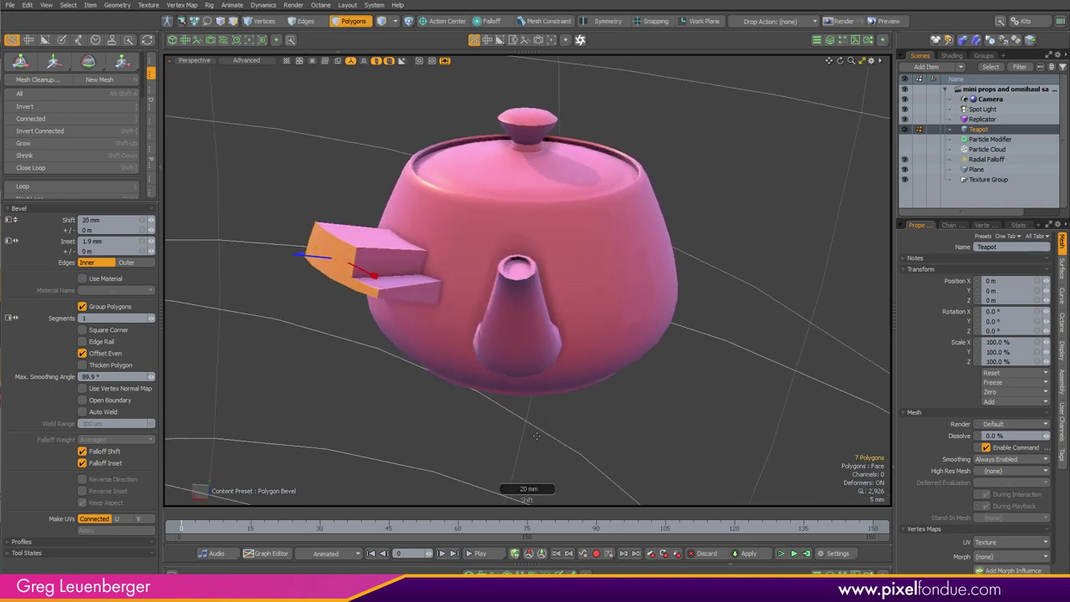
# - Leave the Bevel tool, undo the polygon bevel and clear the polygon selection
pyautogui.press('space')
pyautogui.scroll(-3, 653, 416)
pyautogui.hotkey('ctrl', 'z')
pyautogui.hotkey('ctrl', 'z')
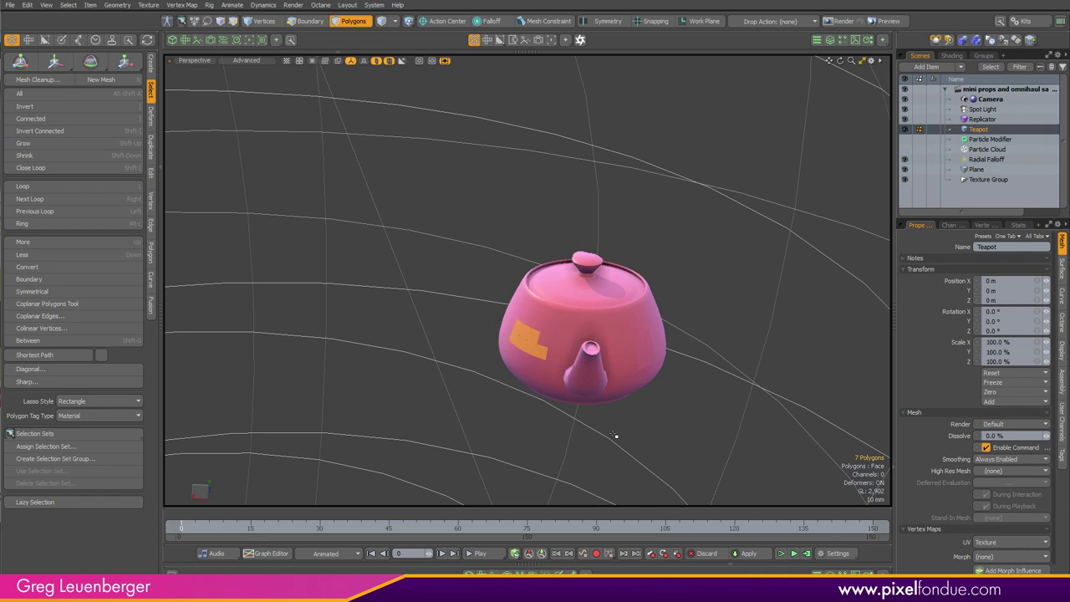
pyautogui.click(619, 438)
pyautogui.keyDown('alt'); pyautogui.moveTo(628, 440); pyautogui.dragTo(727, 381); pyautogui.keyUp('alt')
pyautogui.keyDown('alt'); pyautogui.moveTo(520, 408); pyautogui.dragTo(668, 430); pyautogui.keyUp('alt')
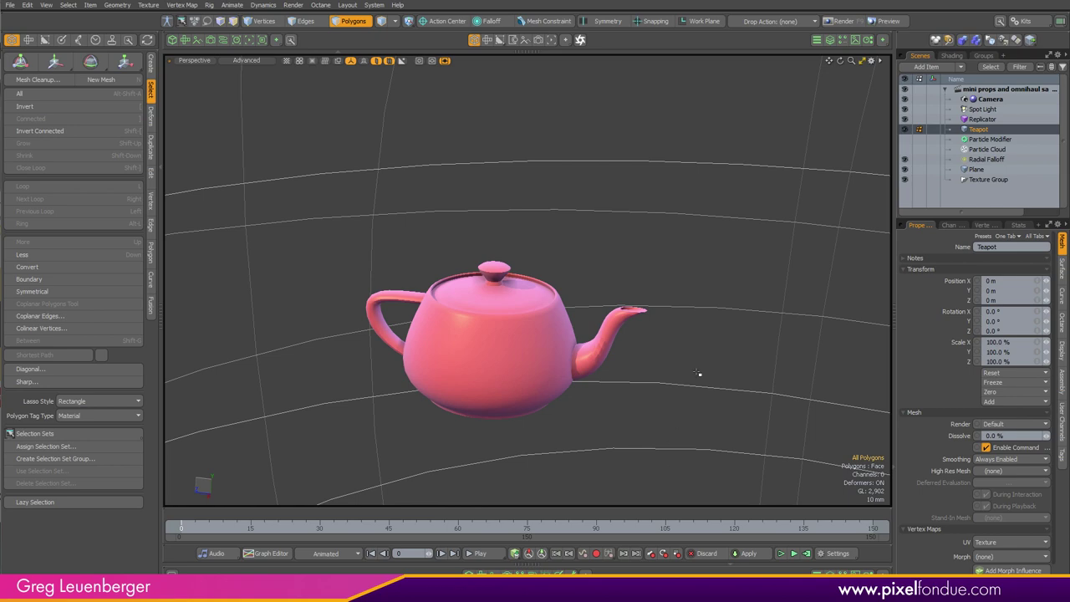
pyautogui.scroll(-6, 682, 361)
pyautogui.keyDown('alt'); pyautogui.moveTo(603, 350); pyautogui.dragTo(685, 389); pyautogui.keyUp('alt')
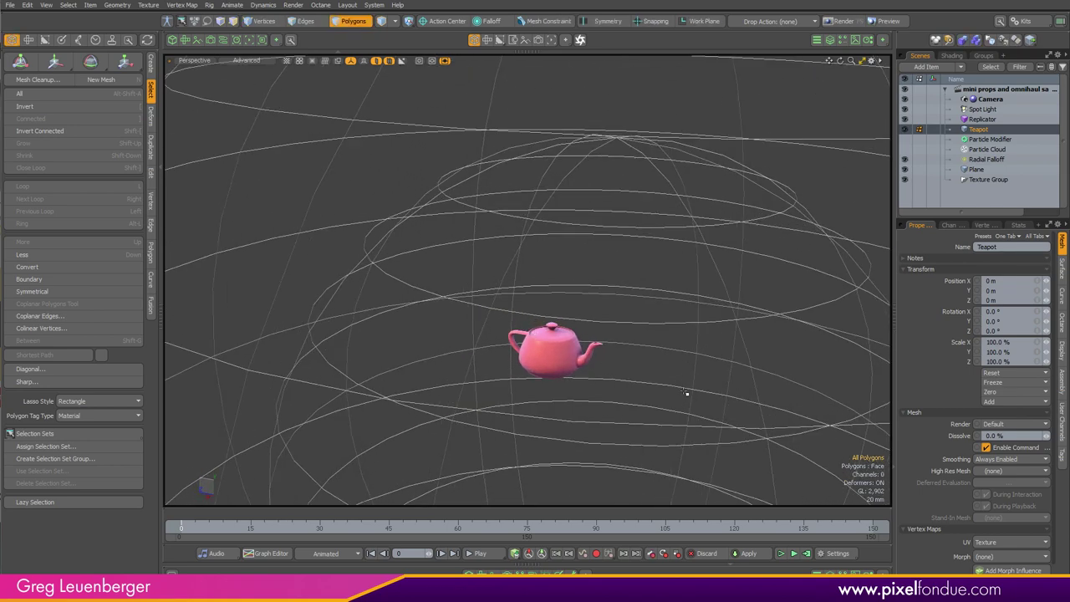